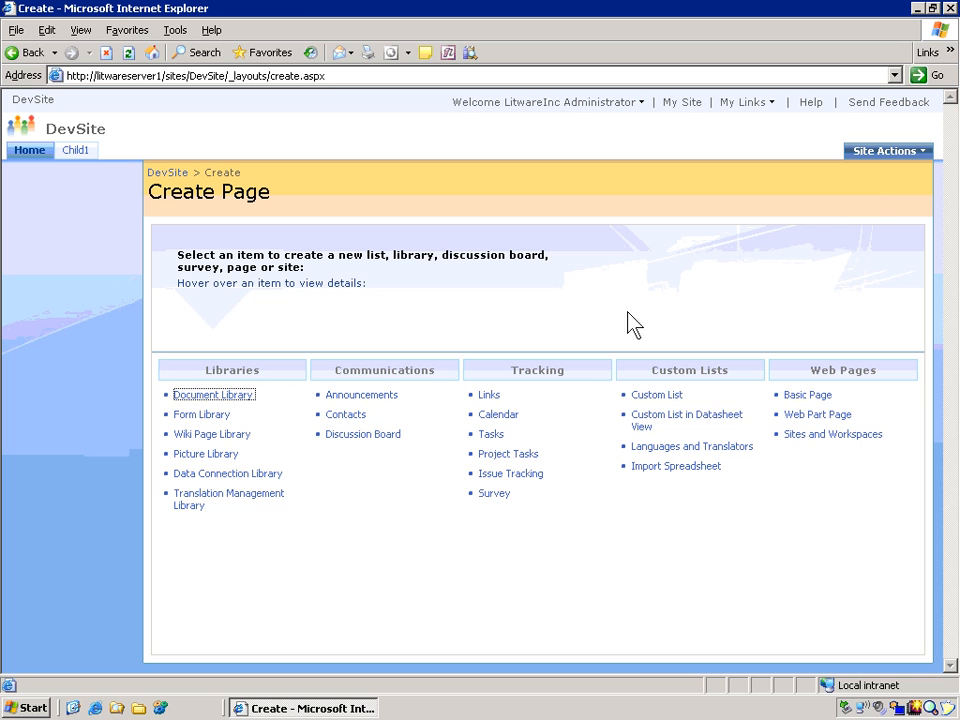
Create a new document library named Client Documents, keeping the default navigation, versioning and template options
click(223, 395)
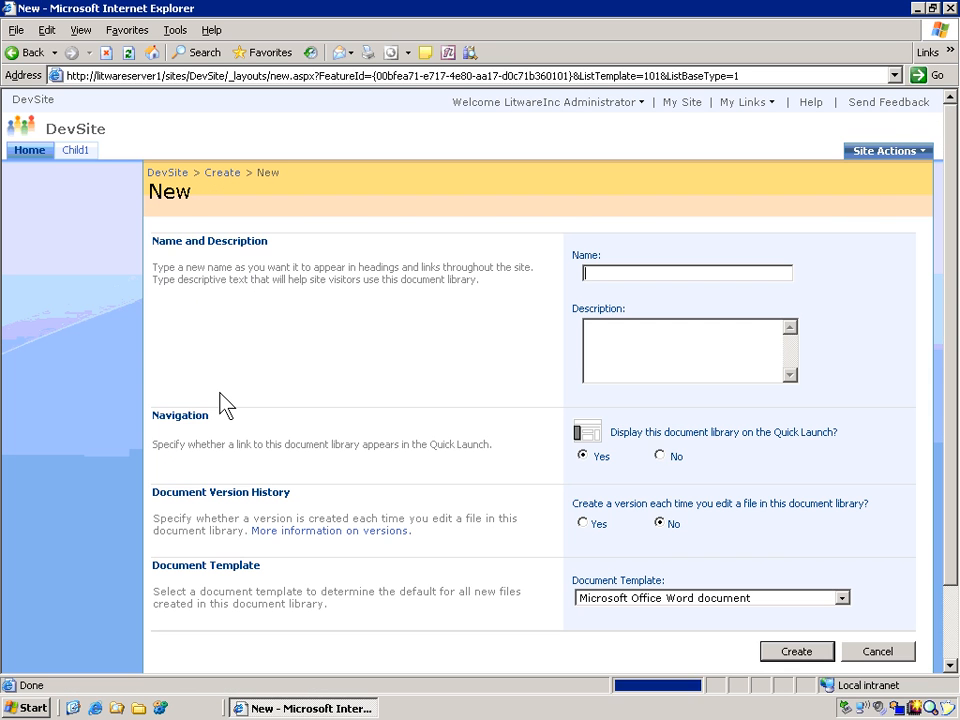
text(Cliet)
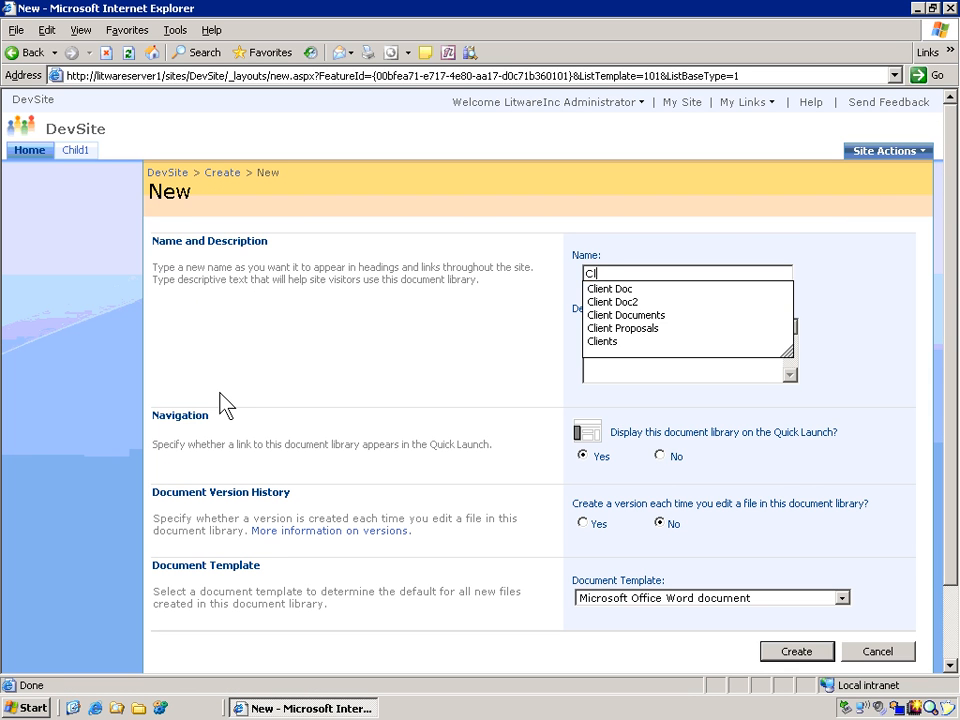
key(BackSpace)
key(Down)
key(Down)
key(Down)
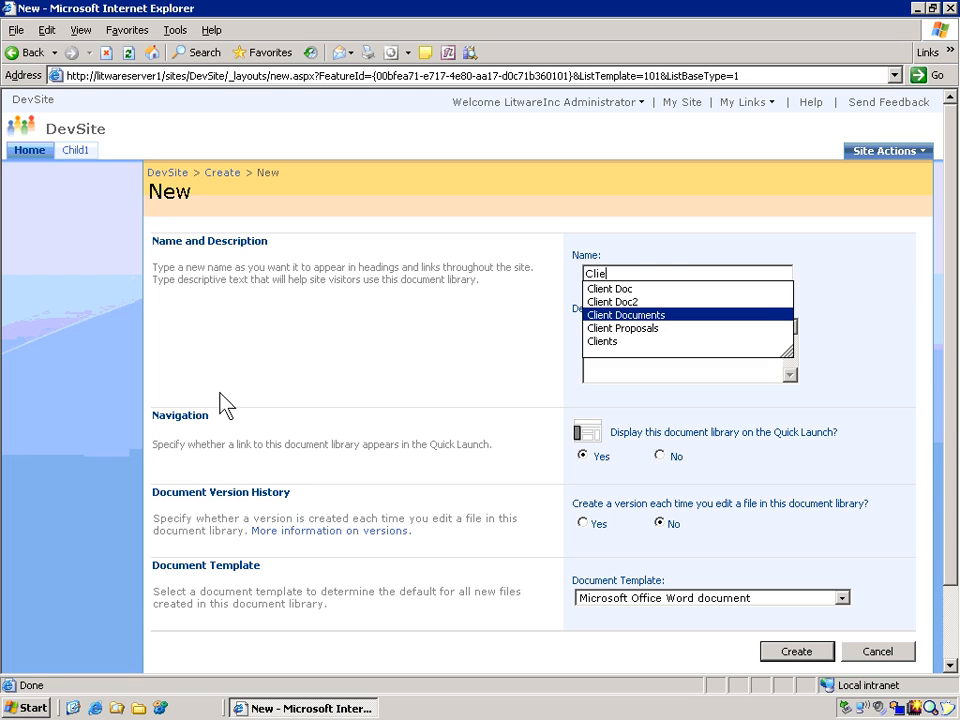
key(Tab)
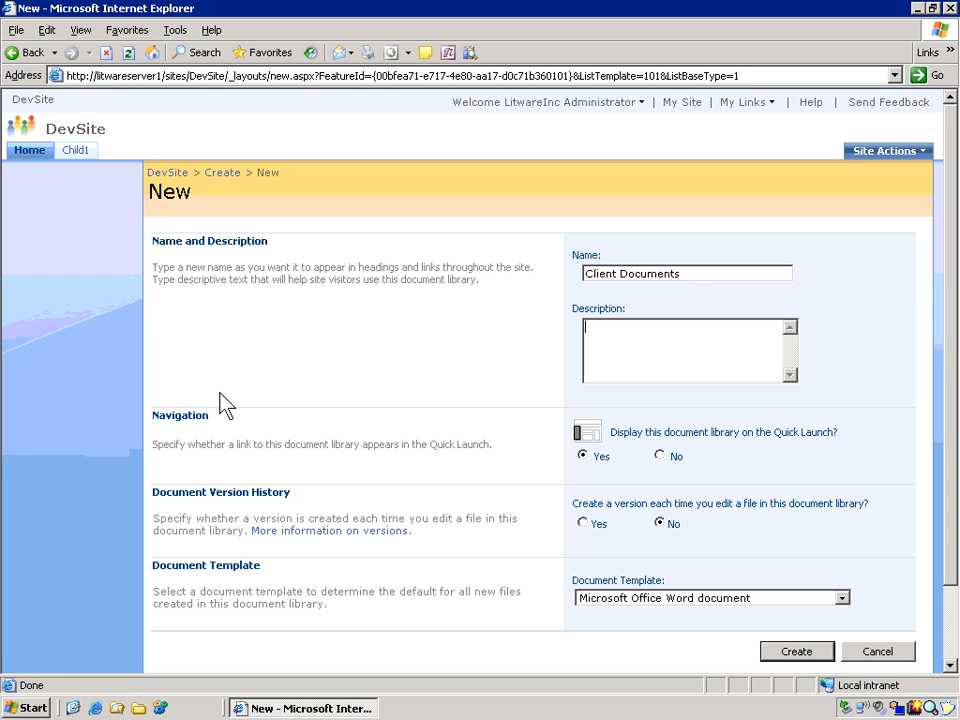
click(808, 653)
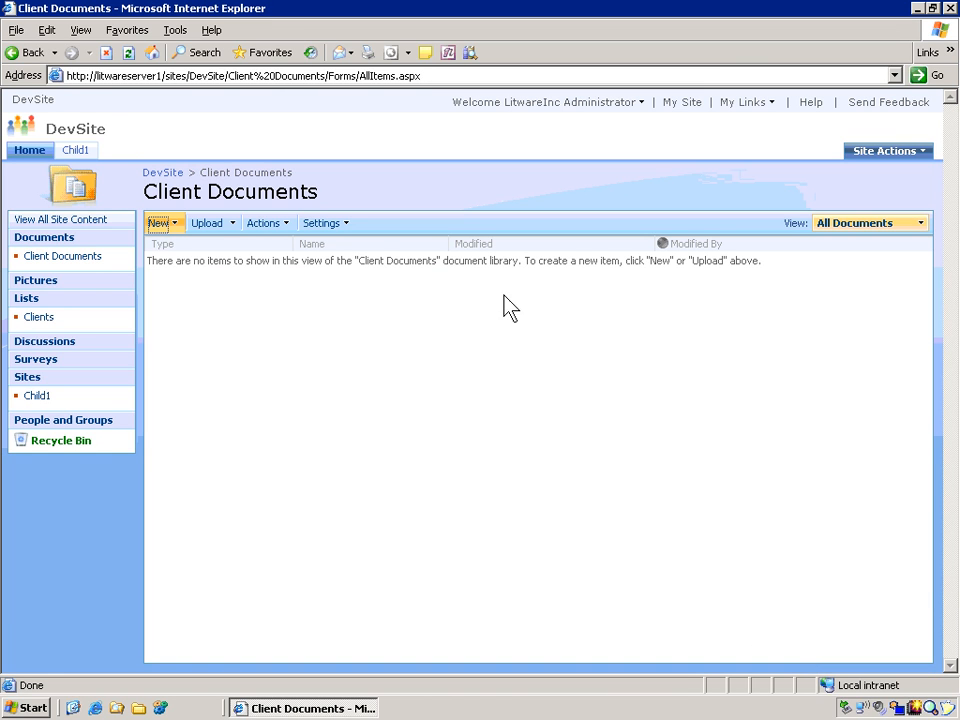
Open the Client Documents library settings and review its columns and the options for adding columns
click(344, 224)
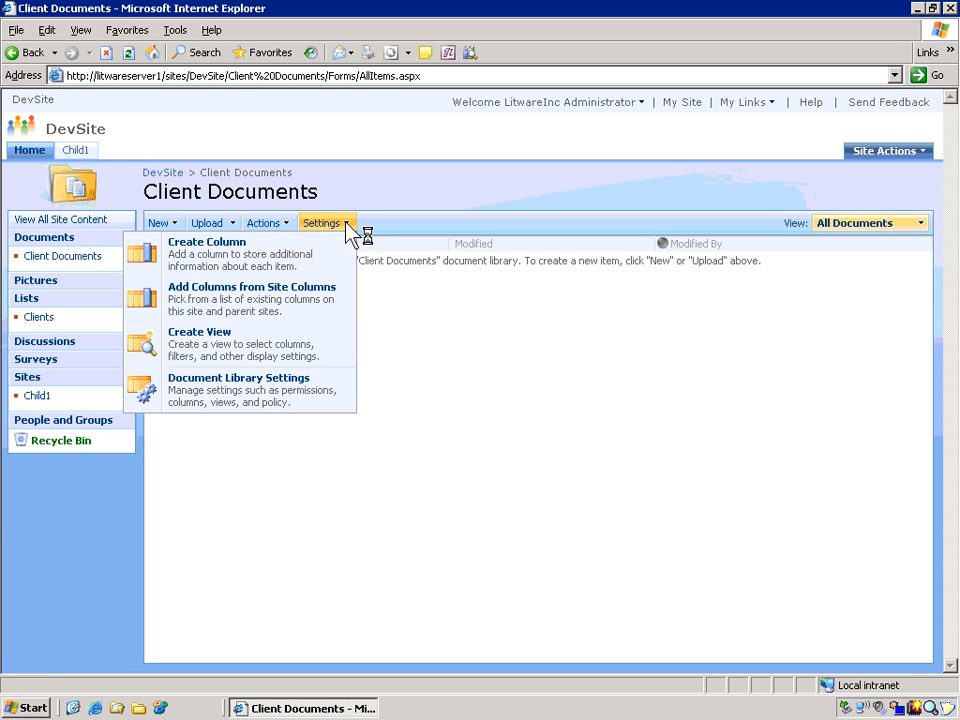
click(303, 395)
scroll(370, 437, down, 8)
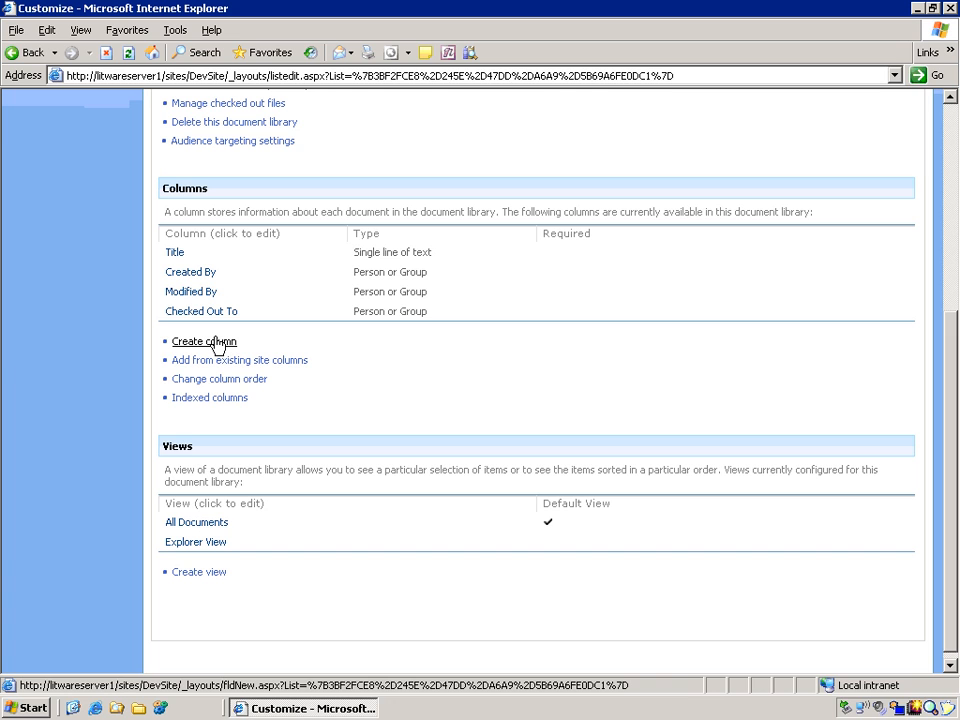
scroll(217, 345, up, 6)
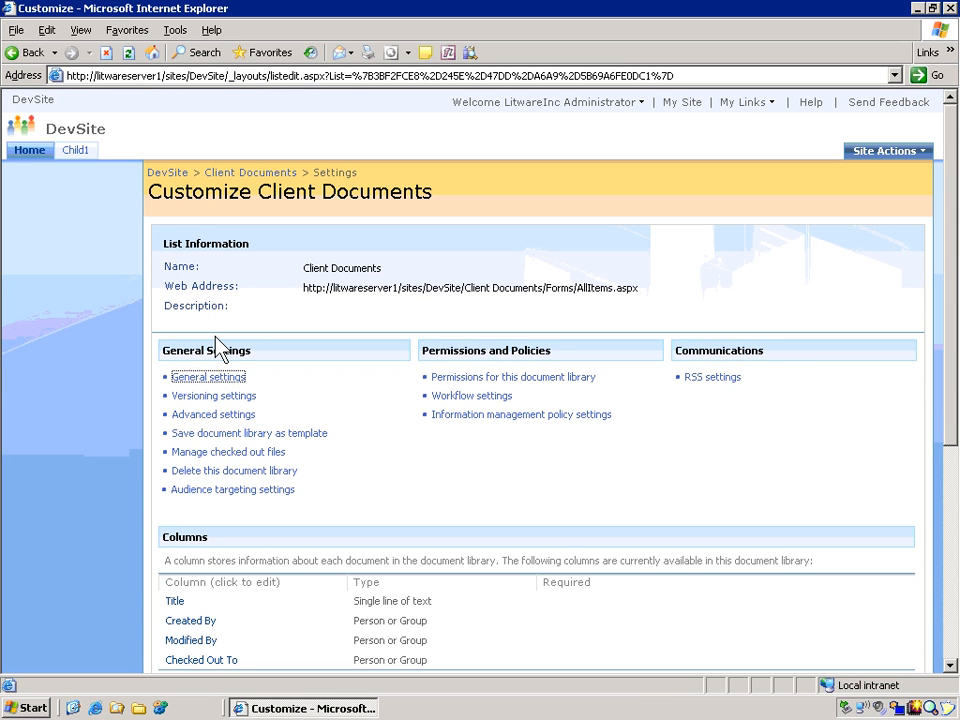
Open the DevSite site settings and go to the site column gallery
click(919, 156)
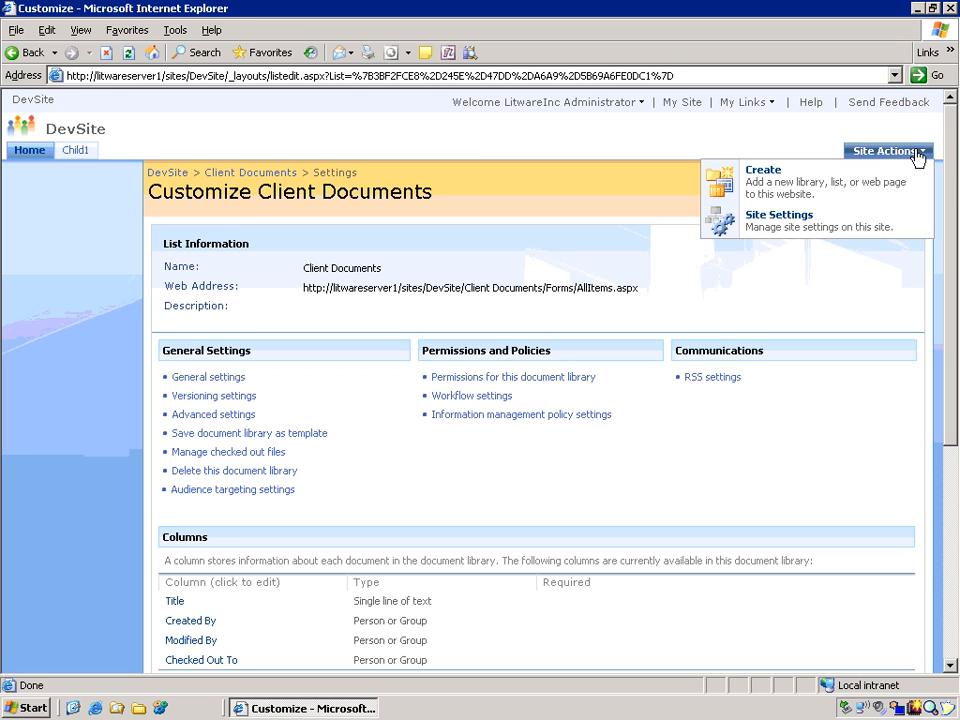
click(830, 228)
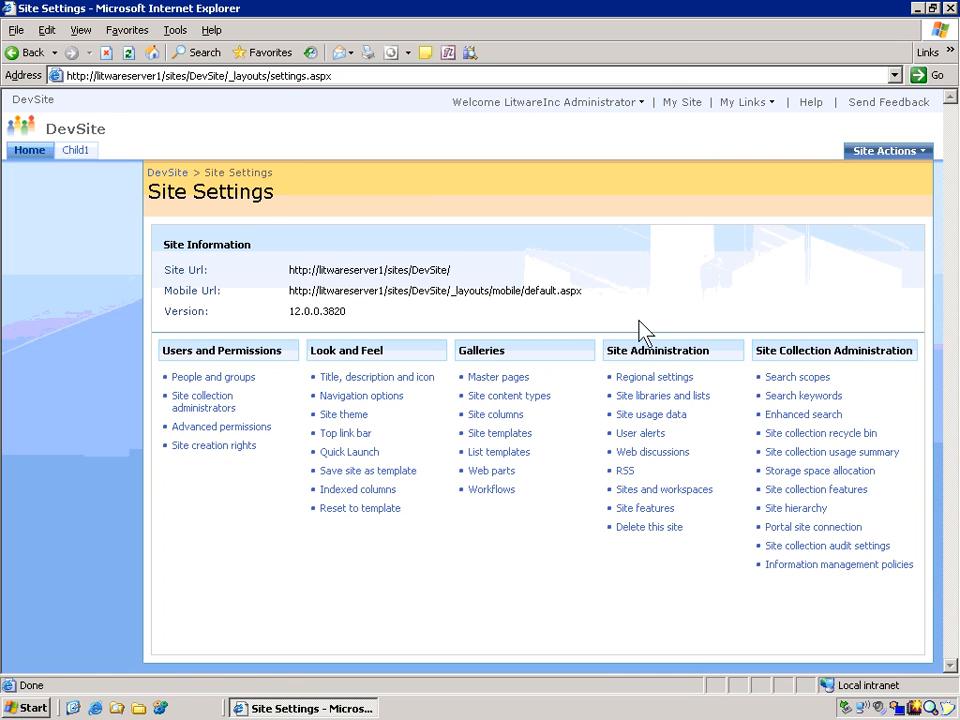
click(498, 418)
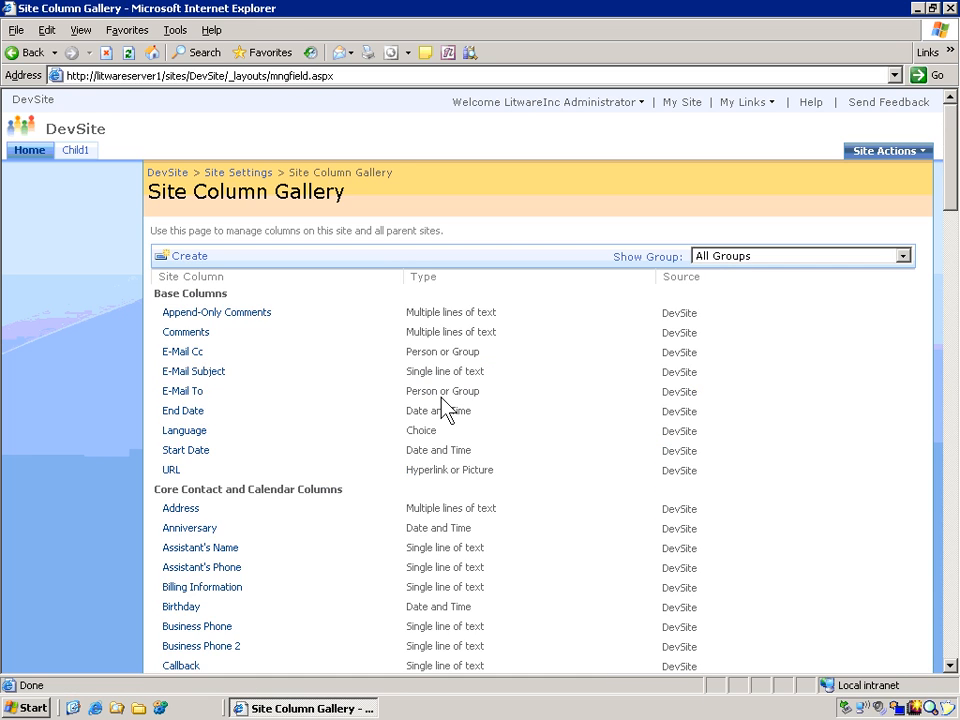
Start a new site column of type Lookup (information already on this site) and name it Client
click(191, 259)
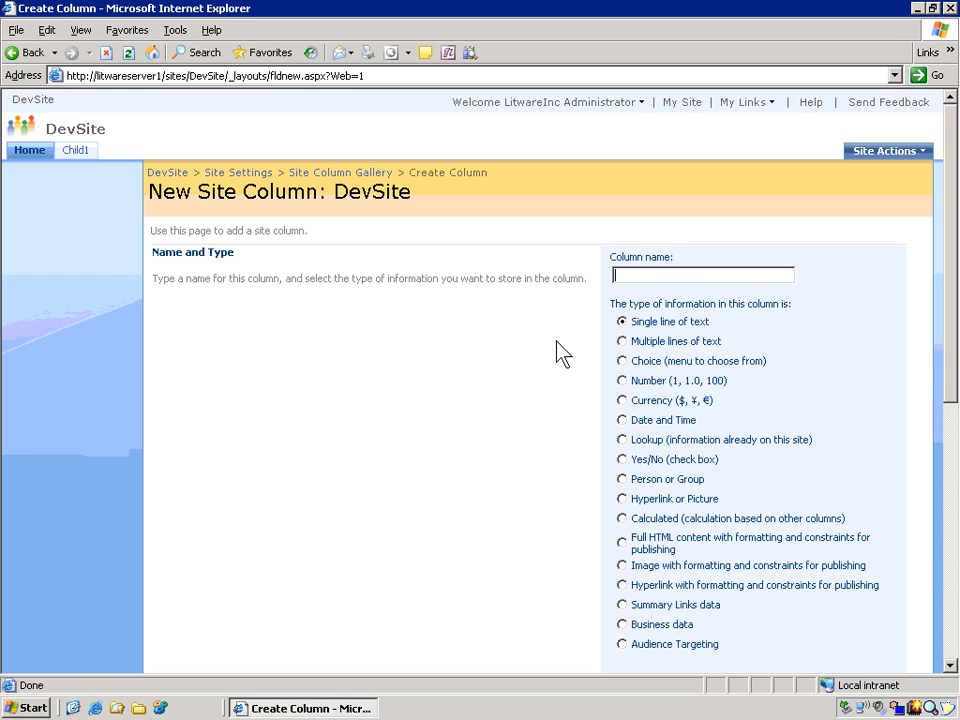
click(622, 361)
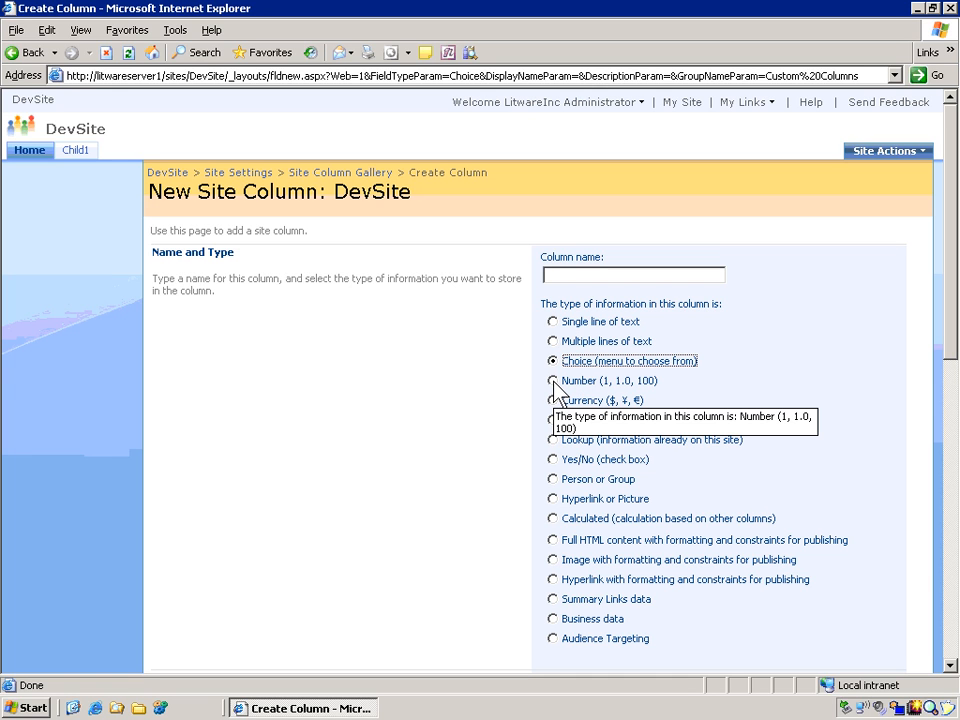
click(553, 441)
click(622, 274)
text(C)
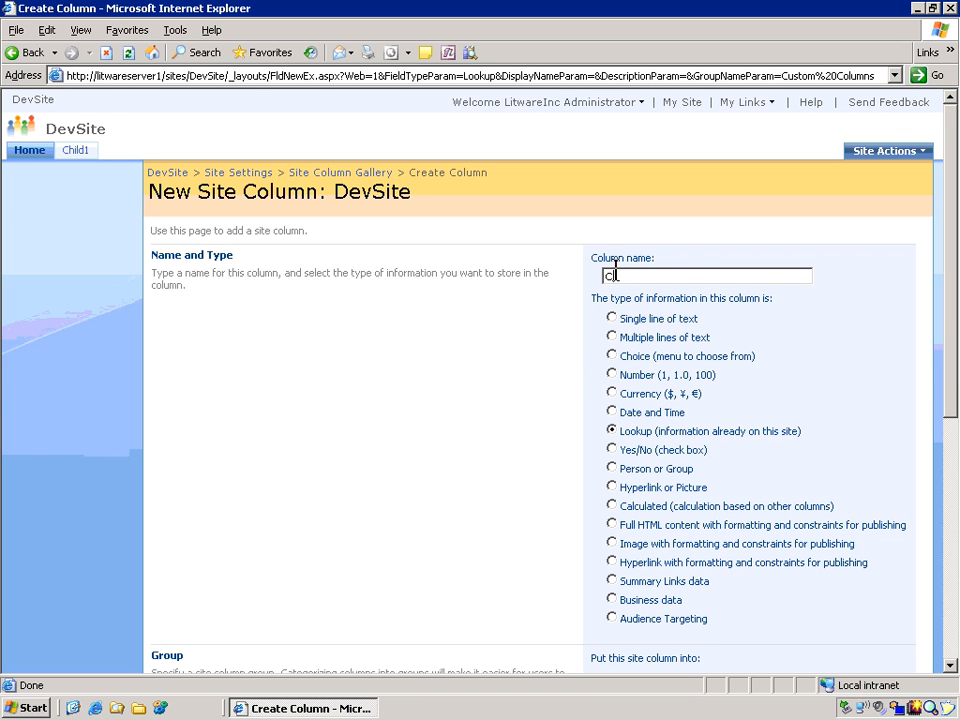
text(lient)
Set the Client lookup column to get its information from the Clients list
click(951, 665)
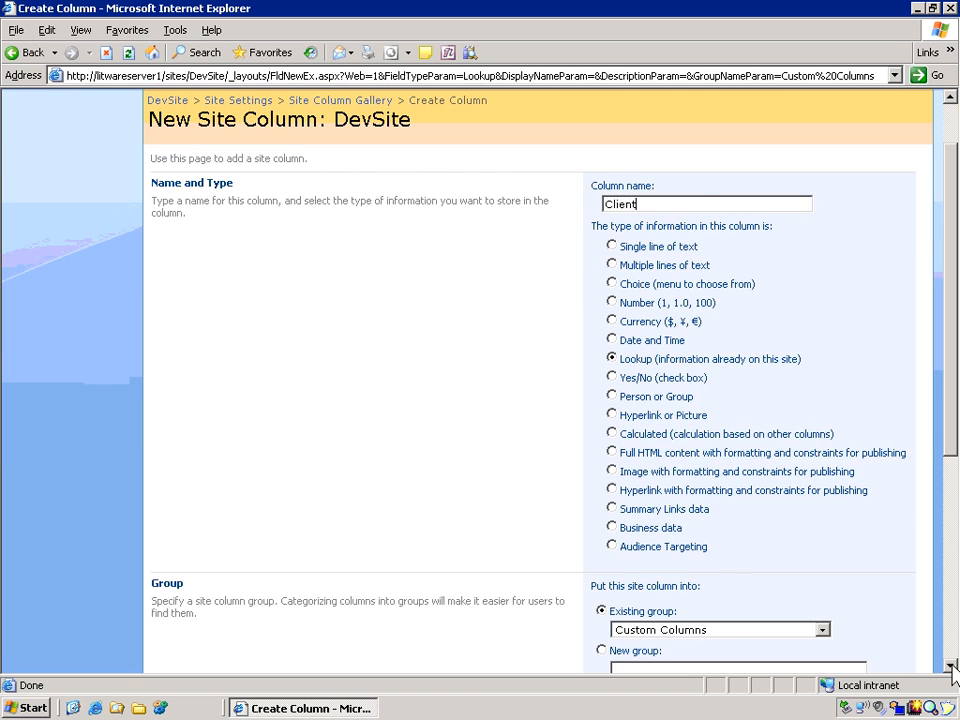
click(951, 665)
click(951, 665)
click(951, 665)
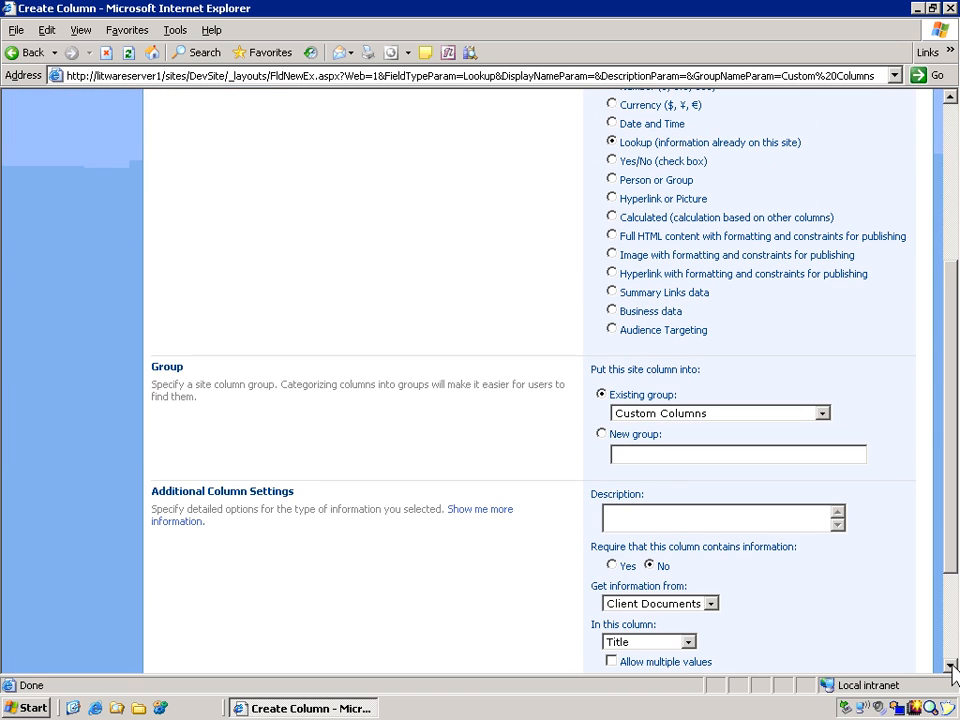
click(707, 603)
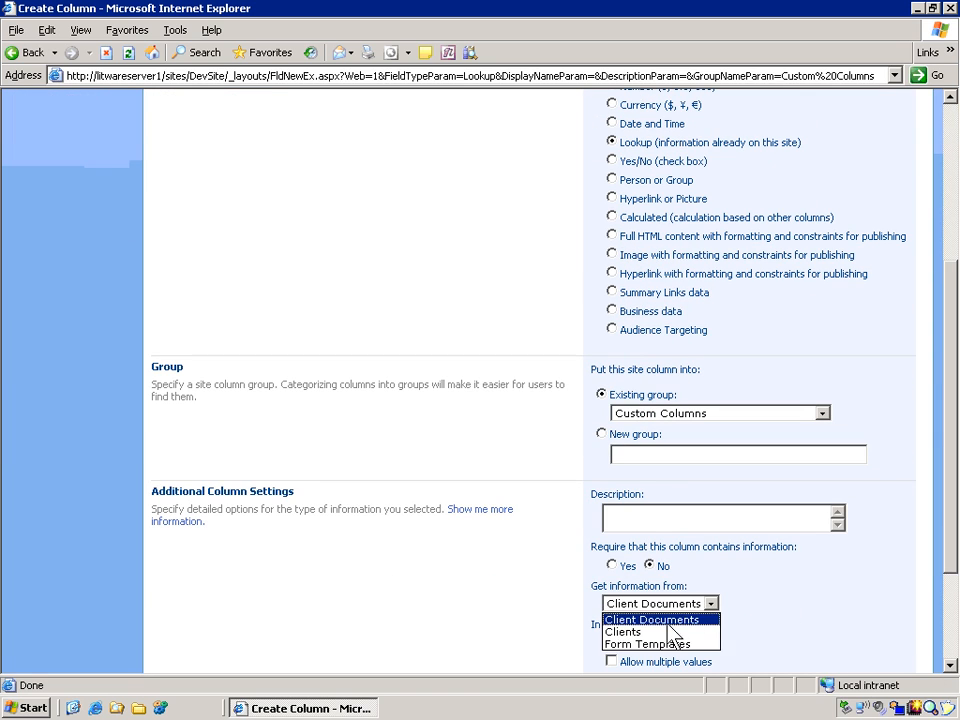
click(662, 636)
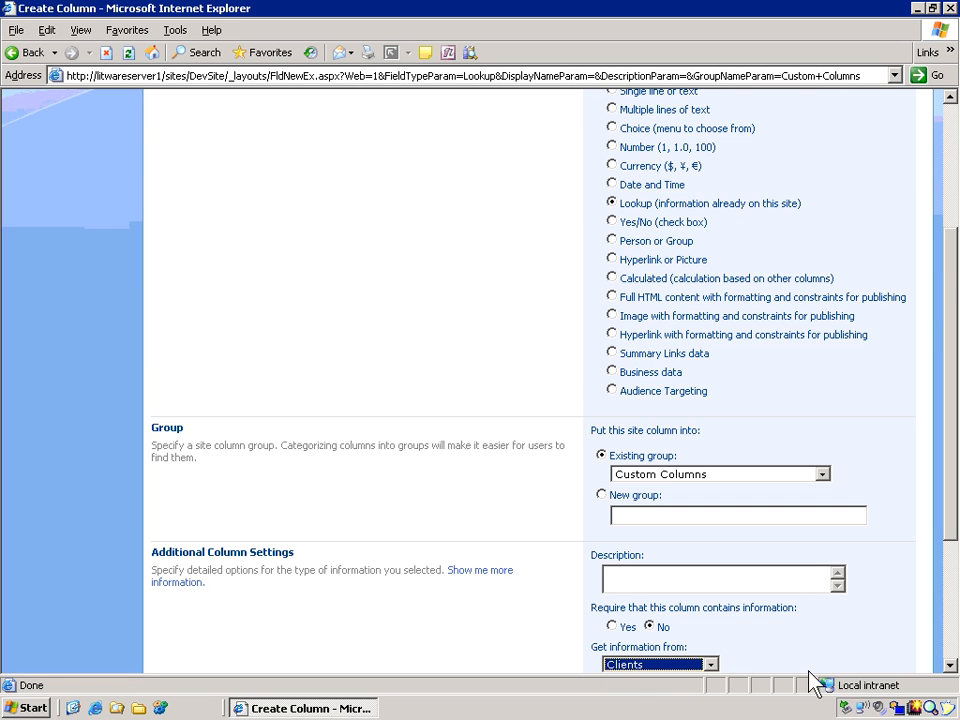
Put the Client column into a new group named Litware, create the column and find it in the gallery
click(951, 665)
click(953, 665)
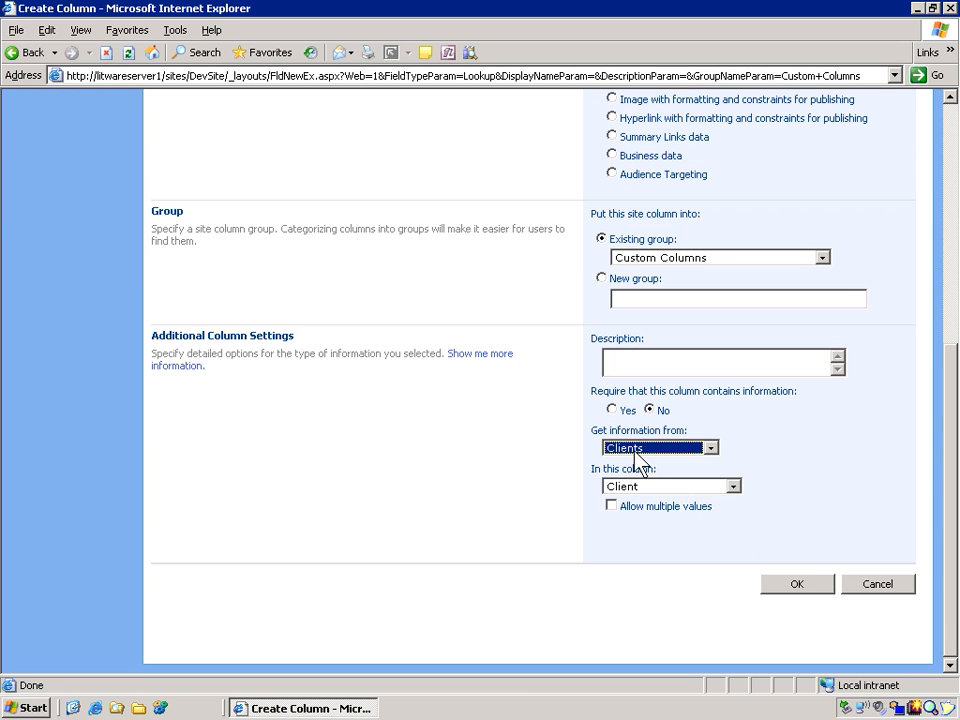
click(601, 279)
click(638, 297)
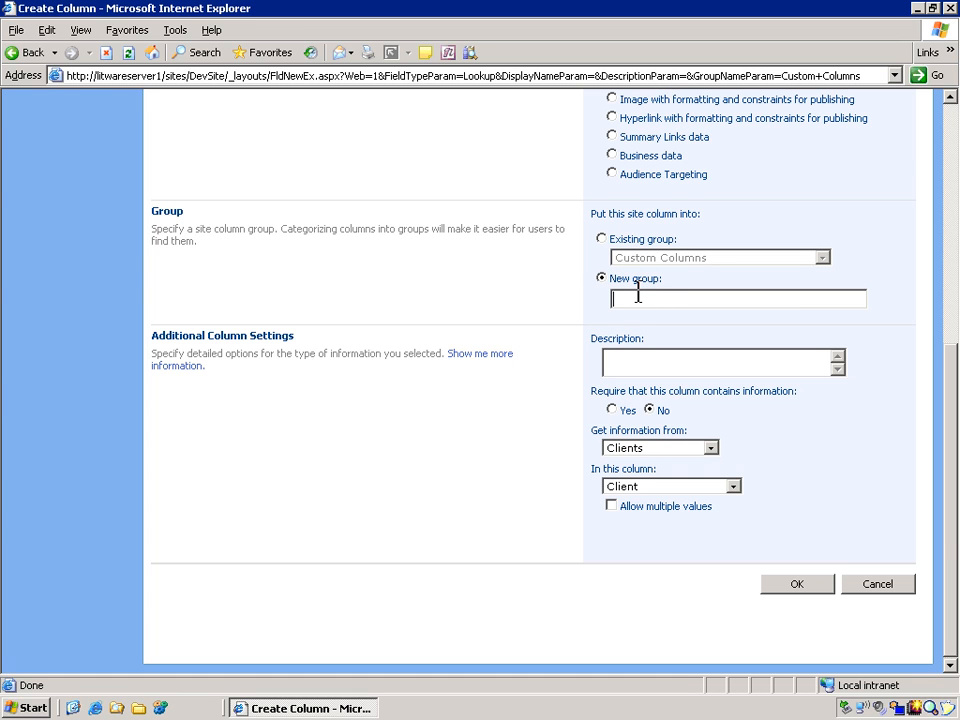
text(Litware)
click(800, 585)
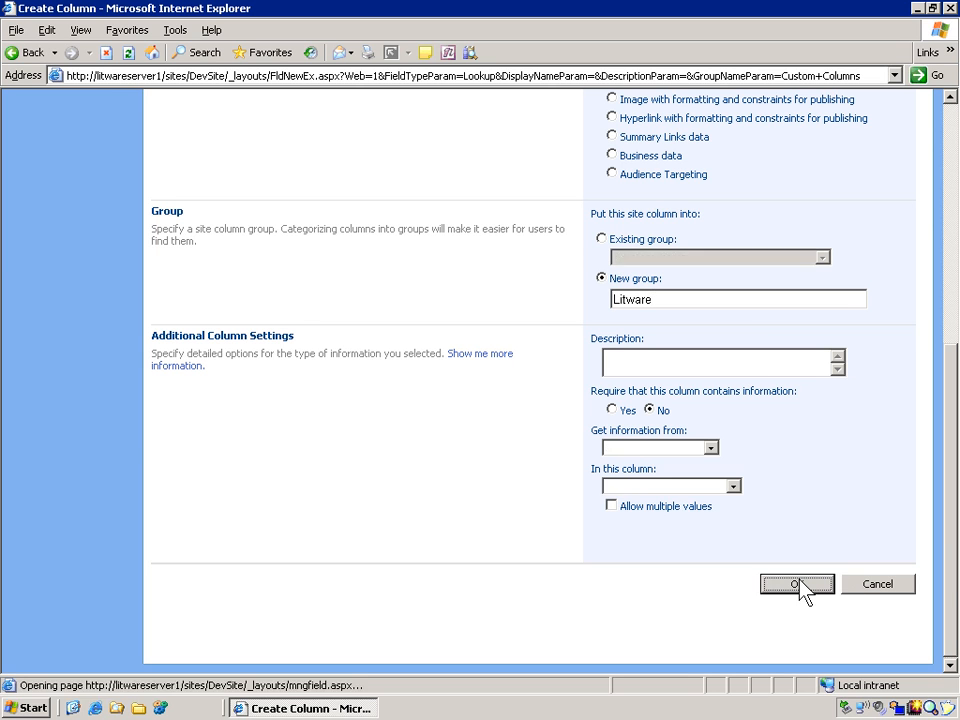
scroll(777, 557, down, 20)
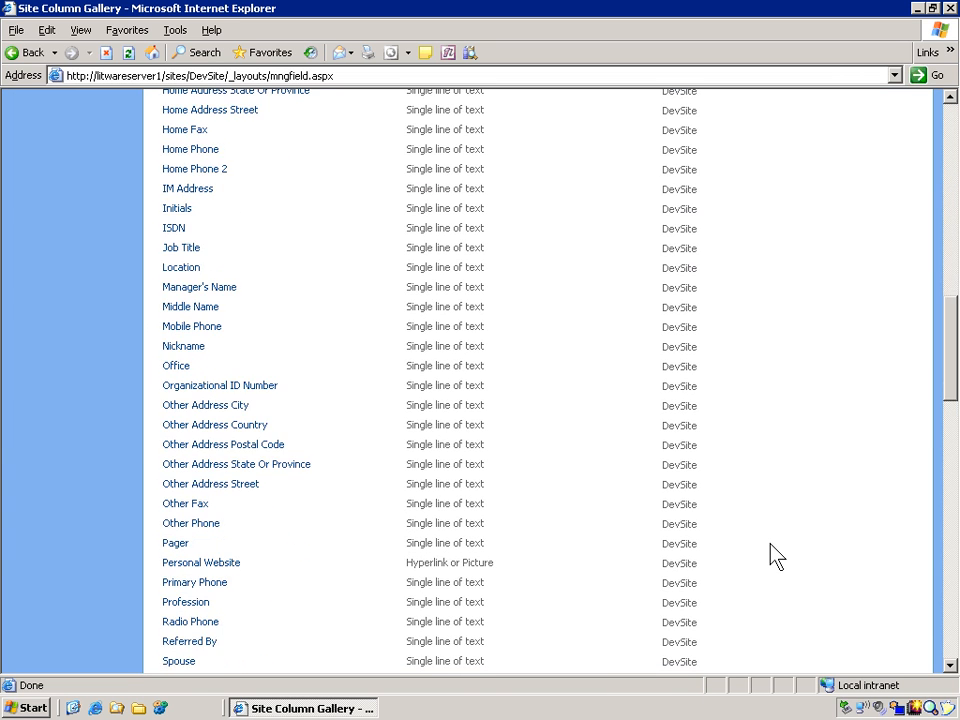
scroll(772, 557, down, 15)
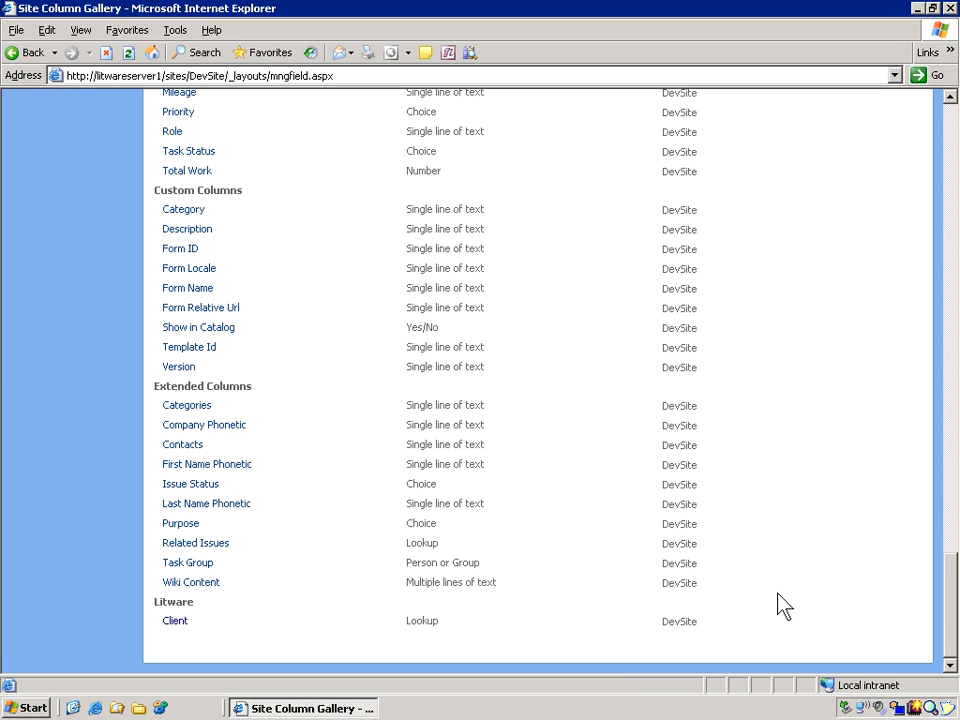
Start another site column named Legal Review with the Yes/No (check box) type
drag(948, 610, 912, 137)
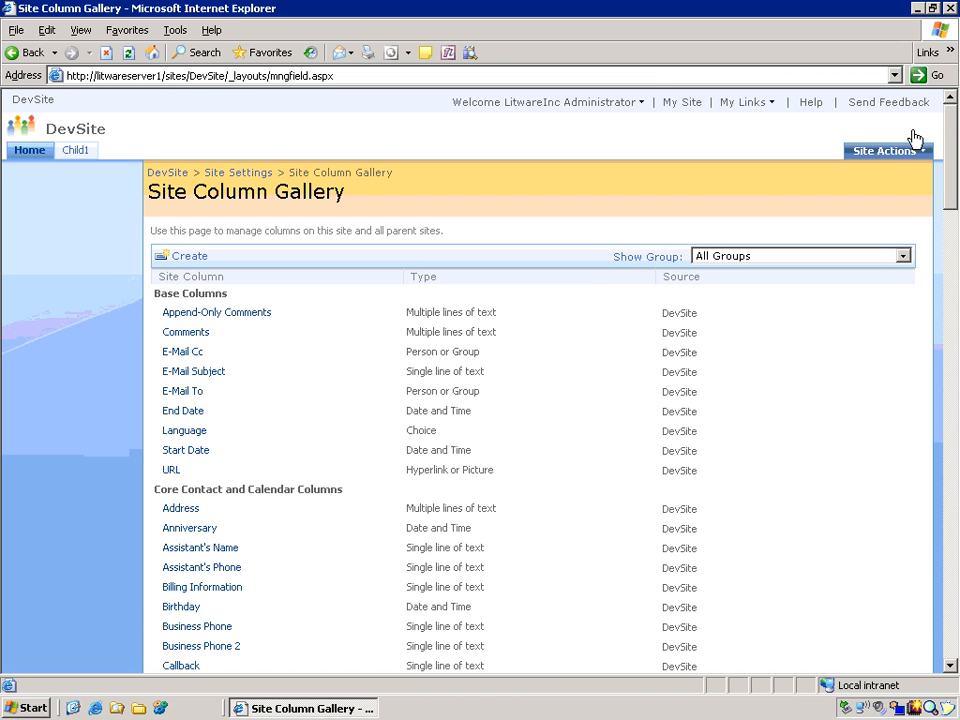
click(190, 259)
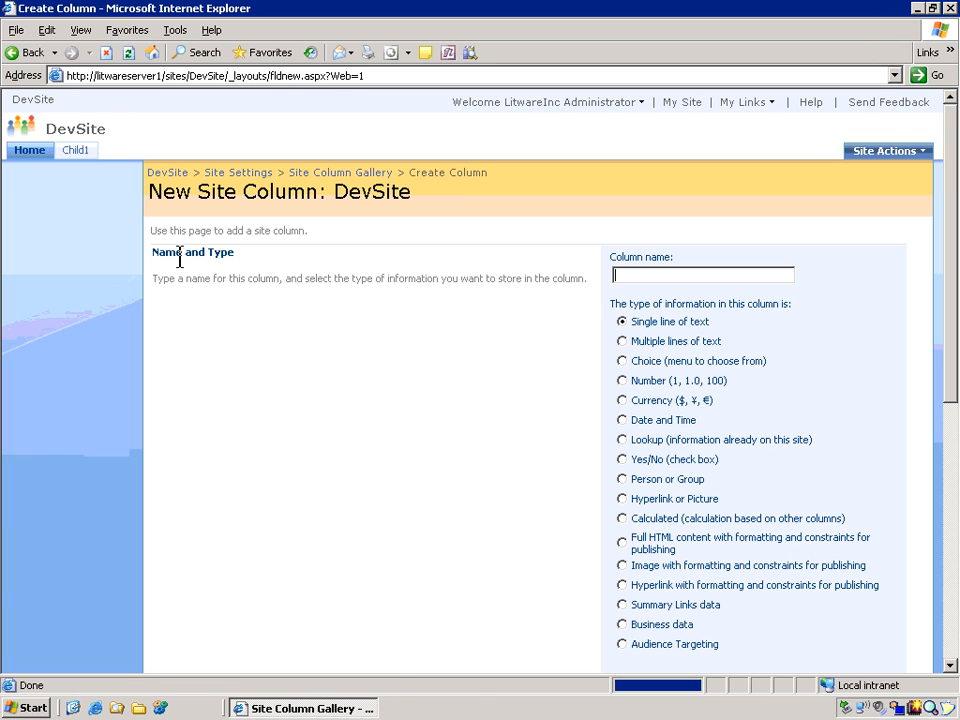
text(Le)
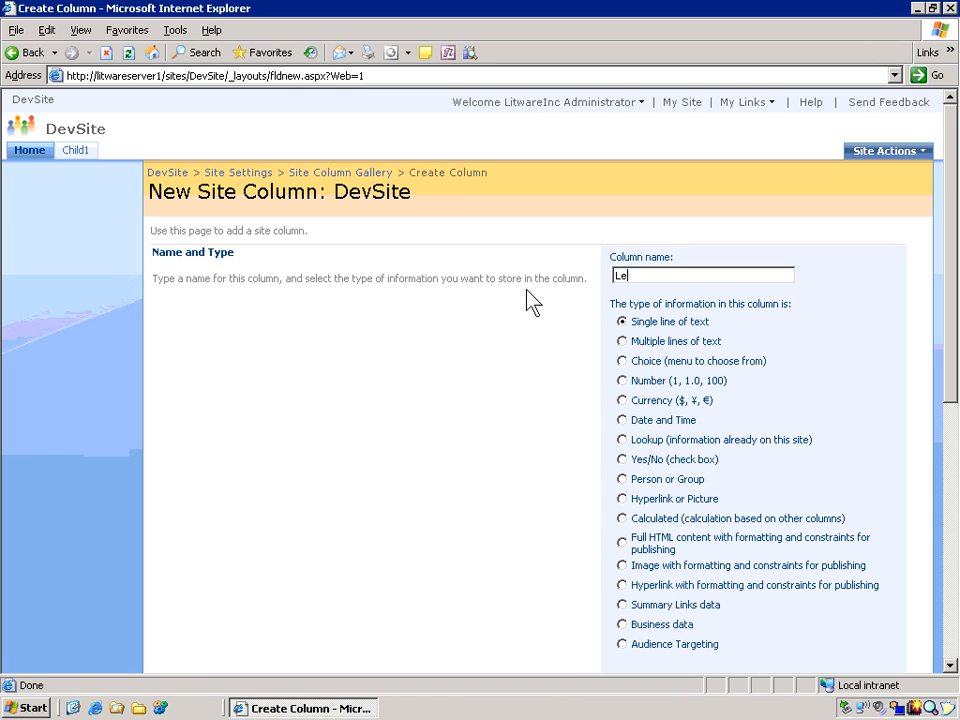
text(gal Review)
click(623, 459)
Assign the Legal Review column to the existing Litware group, set its default value to No and create it
click(950, 665)
scroll(950, 665, down, 5)
click(739, 380)
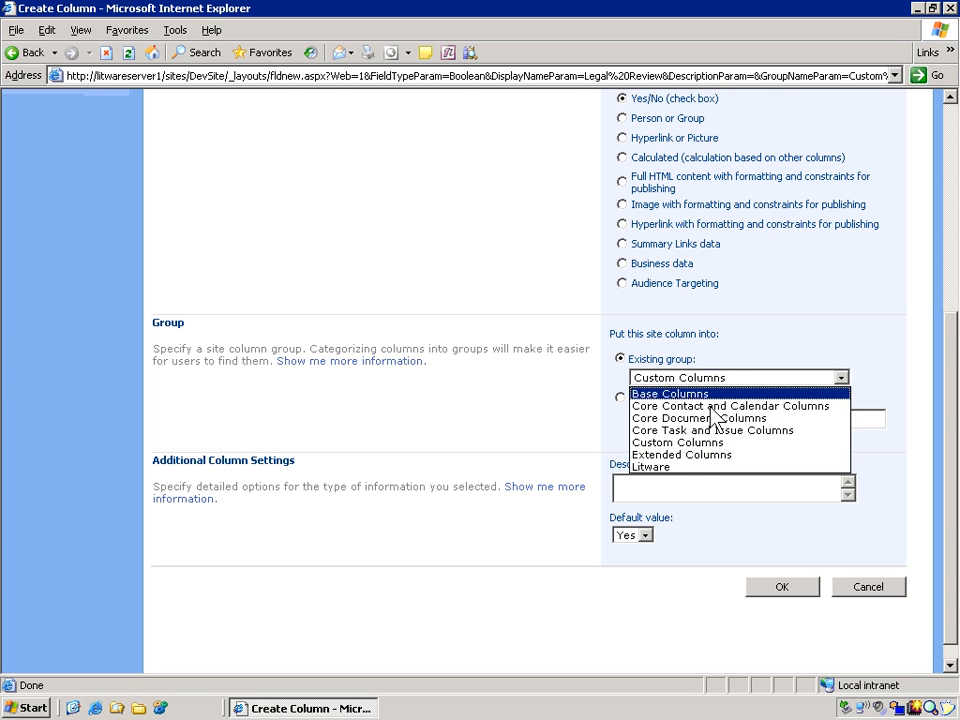
click(700, 468)
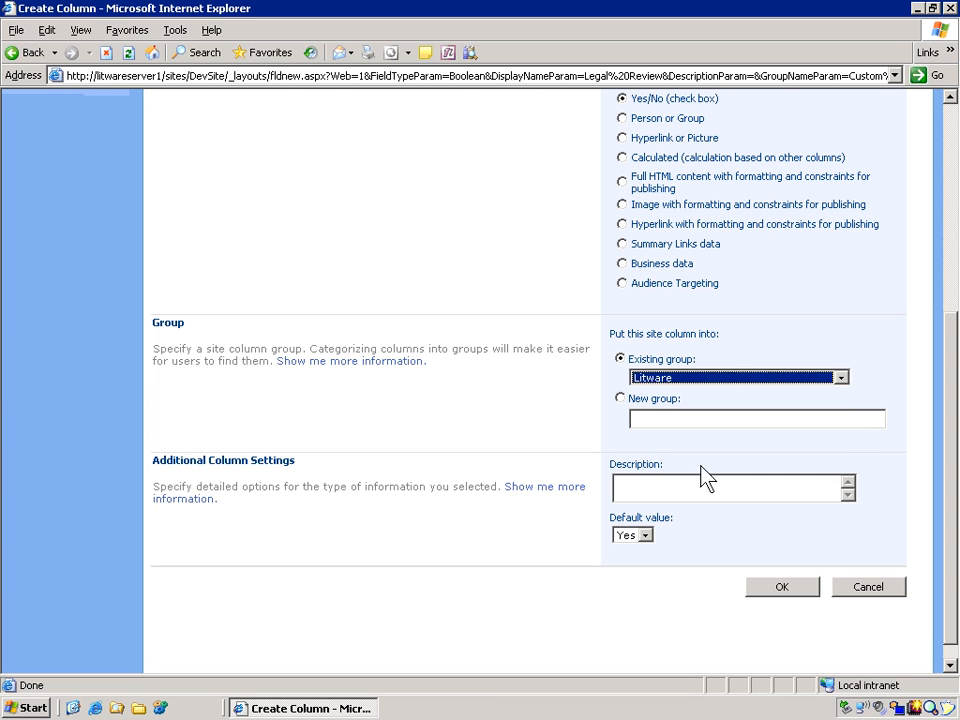
click(646, 535)
click(630, 564)
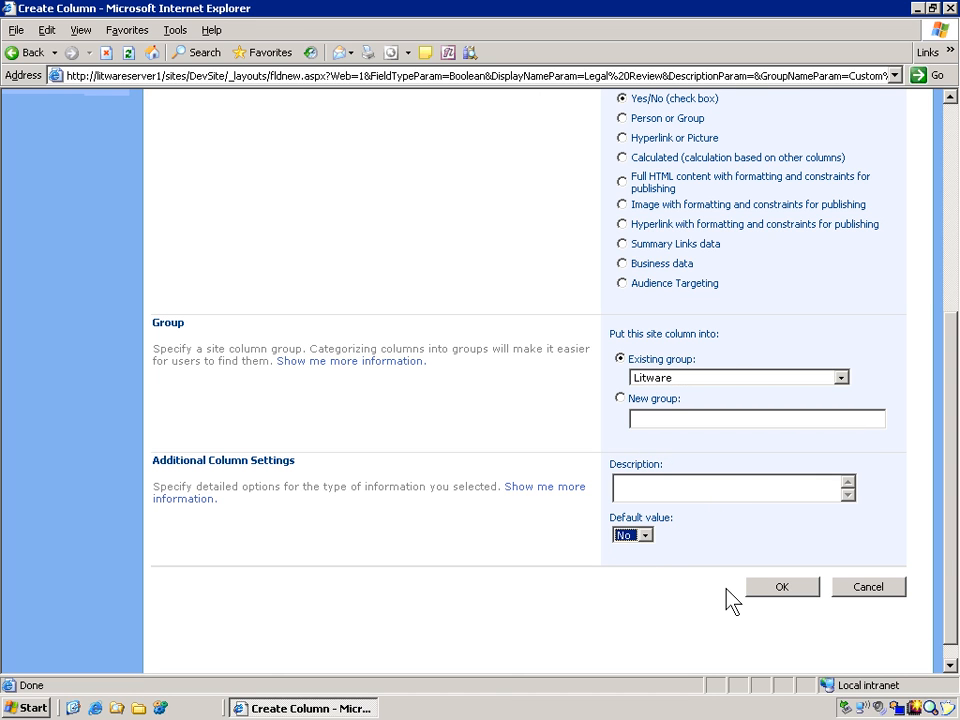
click(779, 588)
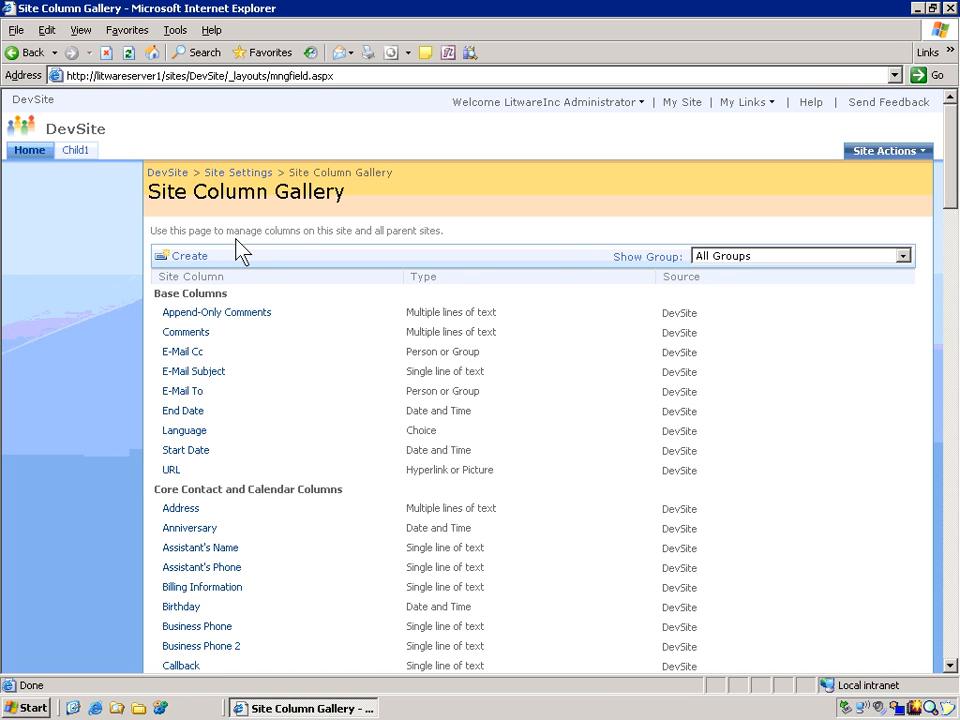
Start a third site column named Art Review with the Yes/No (check box) type
click(197, 258)
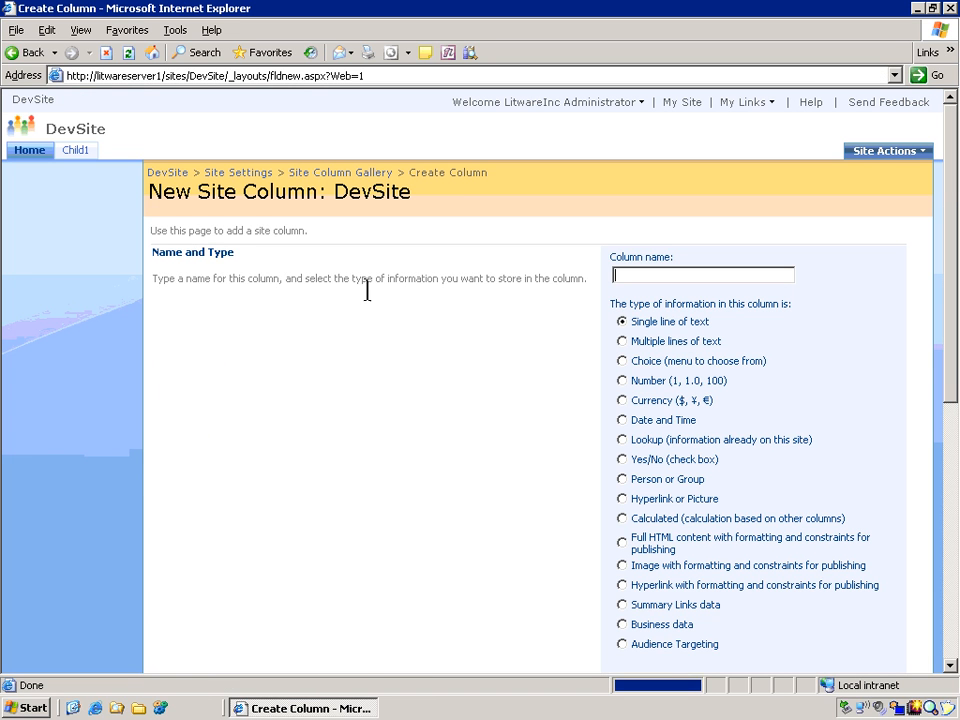
text(Ar)
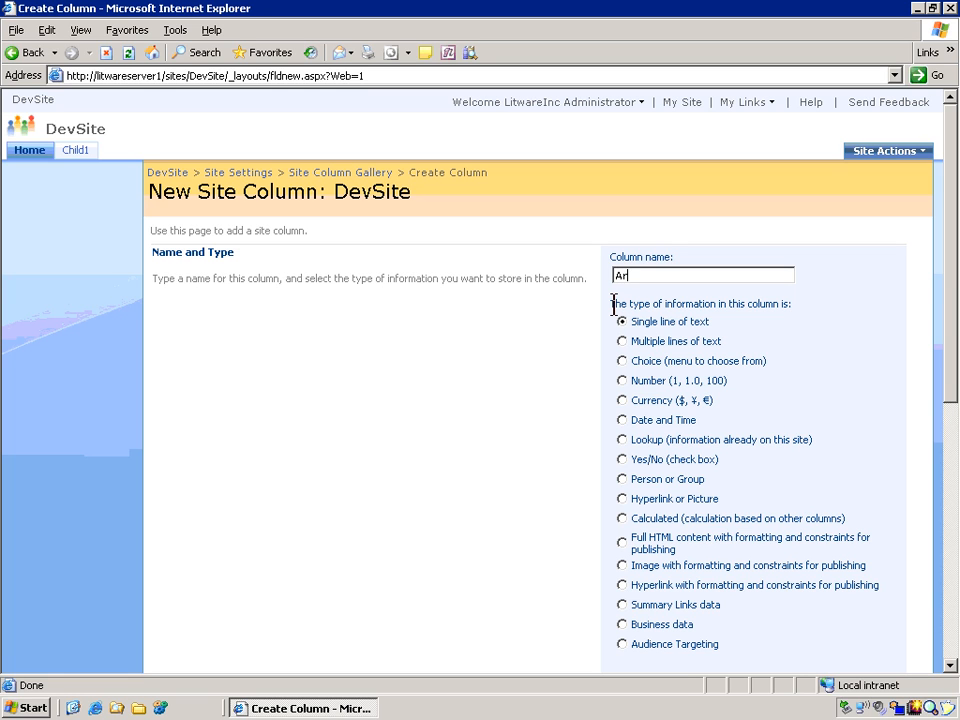
text(t Review)
click(622, 459)
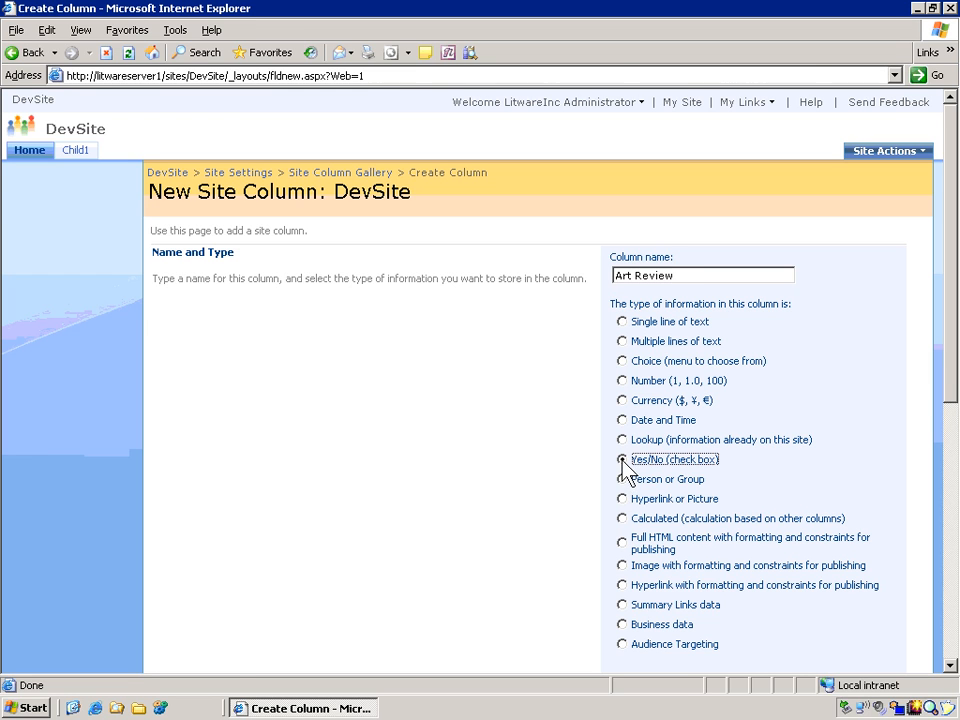
Assign the Art Review column to the existing Litware group, set its default value to No and create it
click(950, 665)
click(950, 665)
click(735, 451)
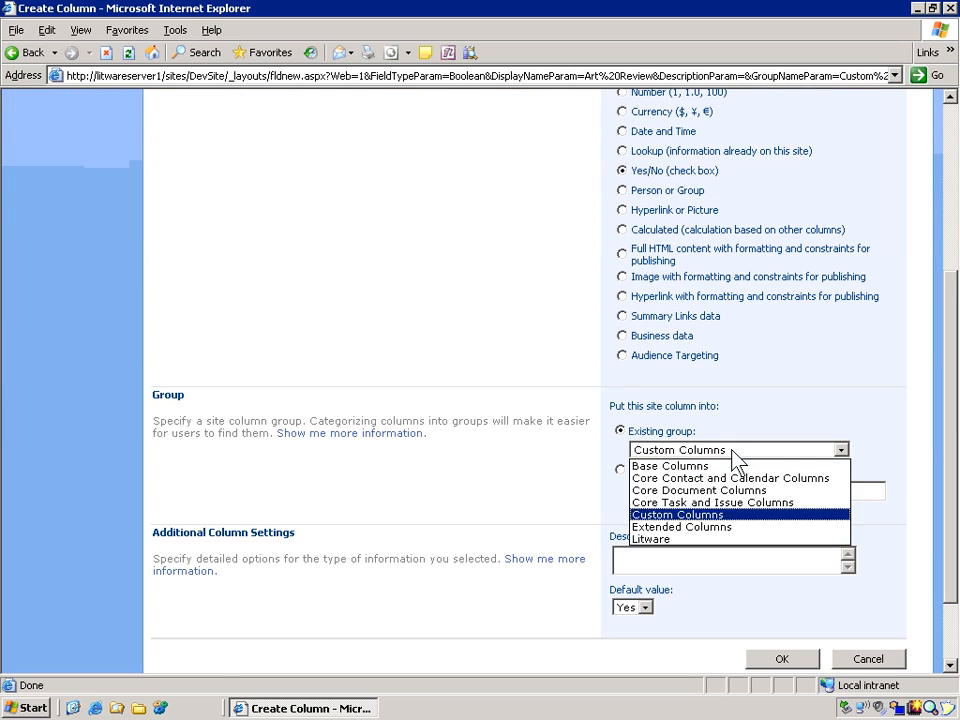
click(715, 538)
click(646, 607)
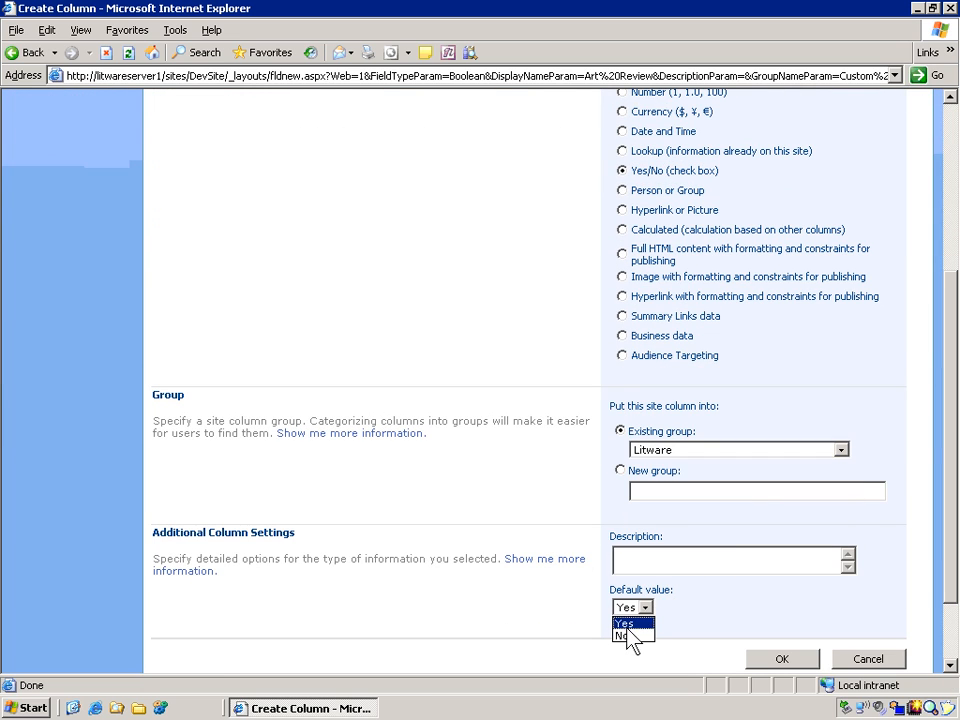
click(628, 636)
click(790, 664)
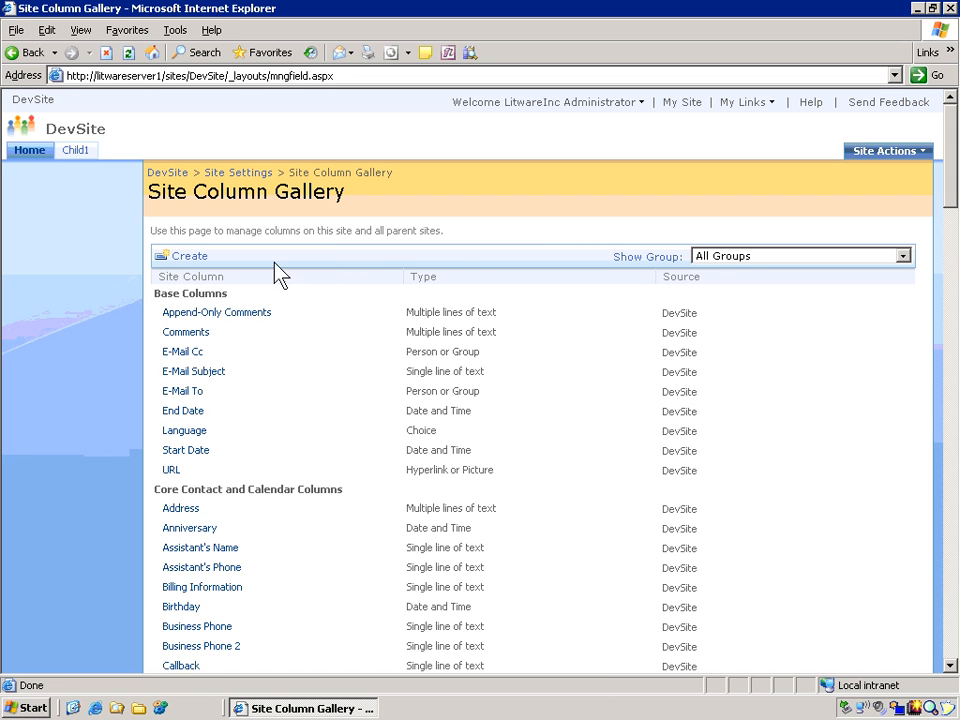
Start a new site content type named Litware Document with Document as its parent content type
click(238, 173)
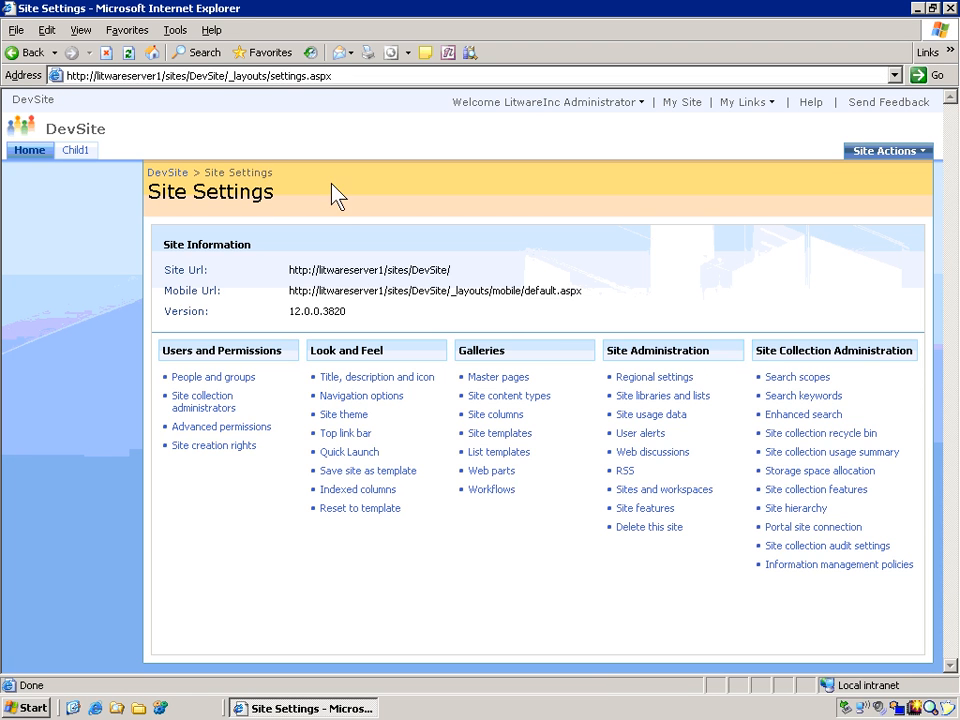
click(536, 398)
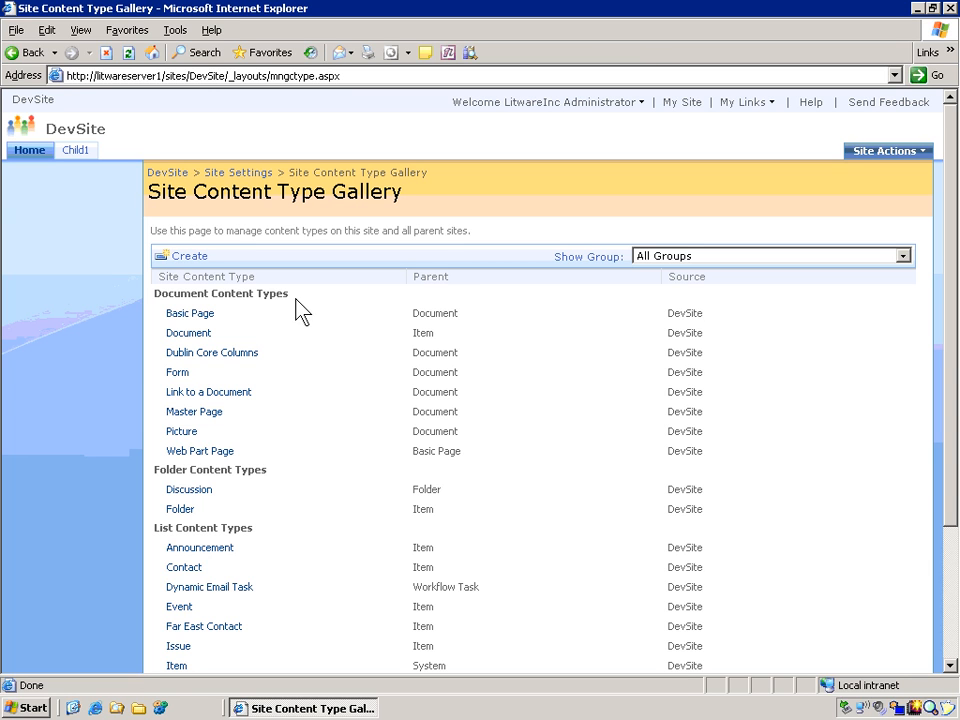
click(186, 259)
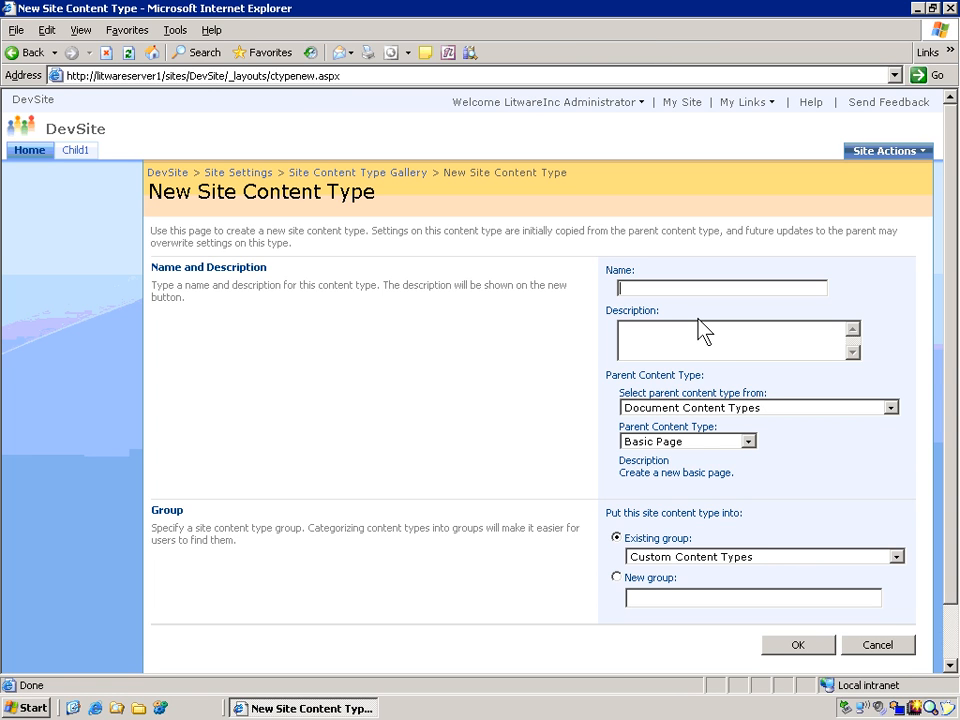
text(Litware Document)
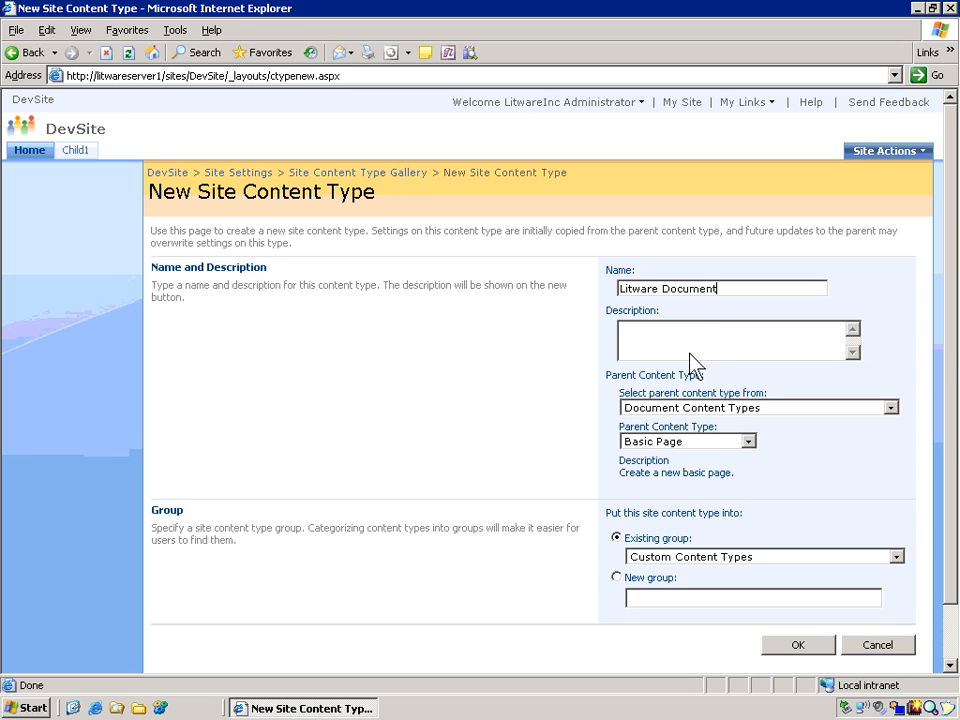
click(748, 442)
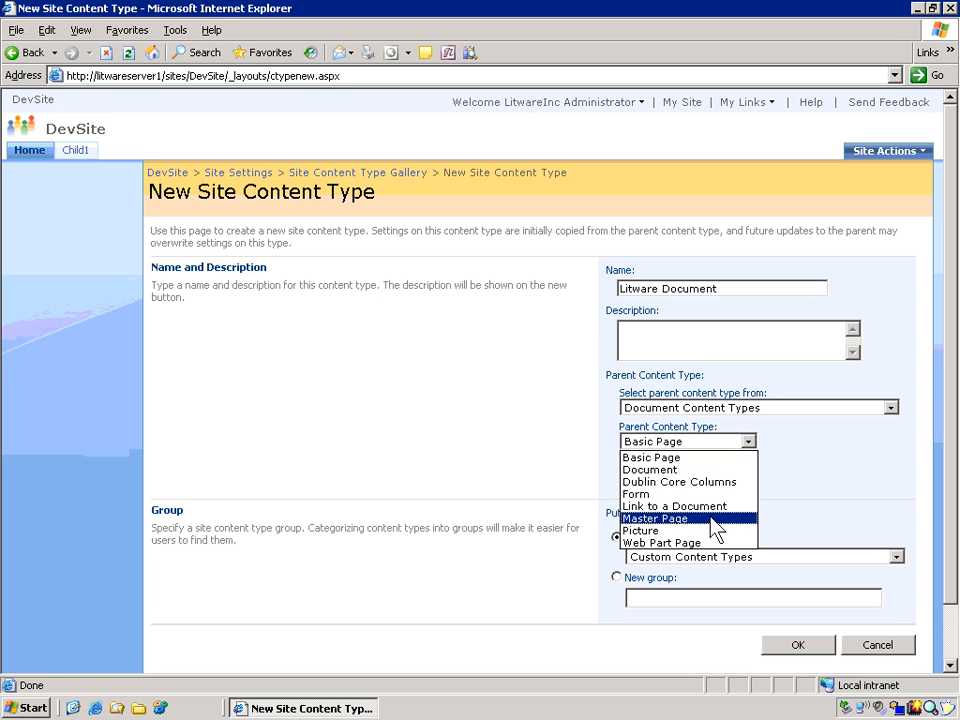
click(680, 470)
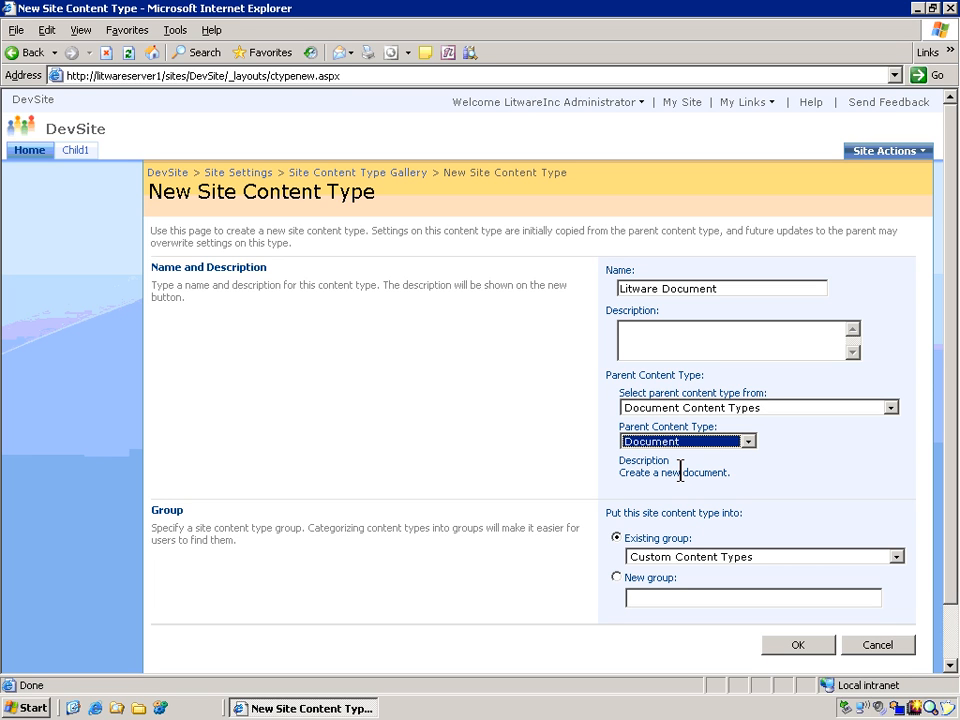
Put the Litware Document content type into a new group named Litware and create it
click(748, 557)
click(680, 562)
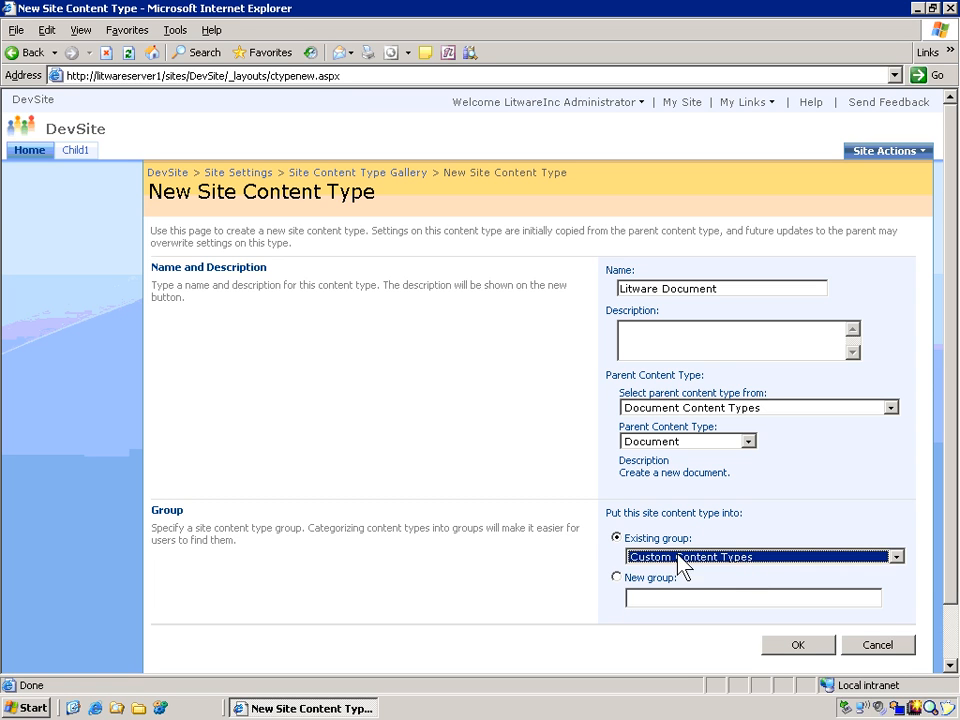
click(615, 577)
click(677, 598)
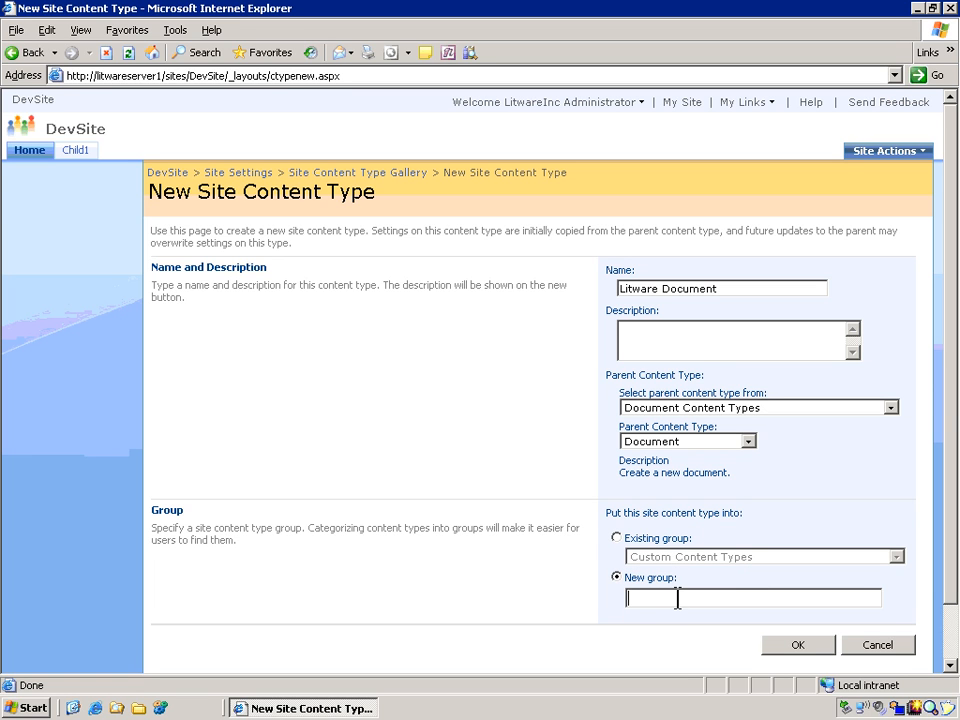
text(Litware)
click(786, 644)
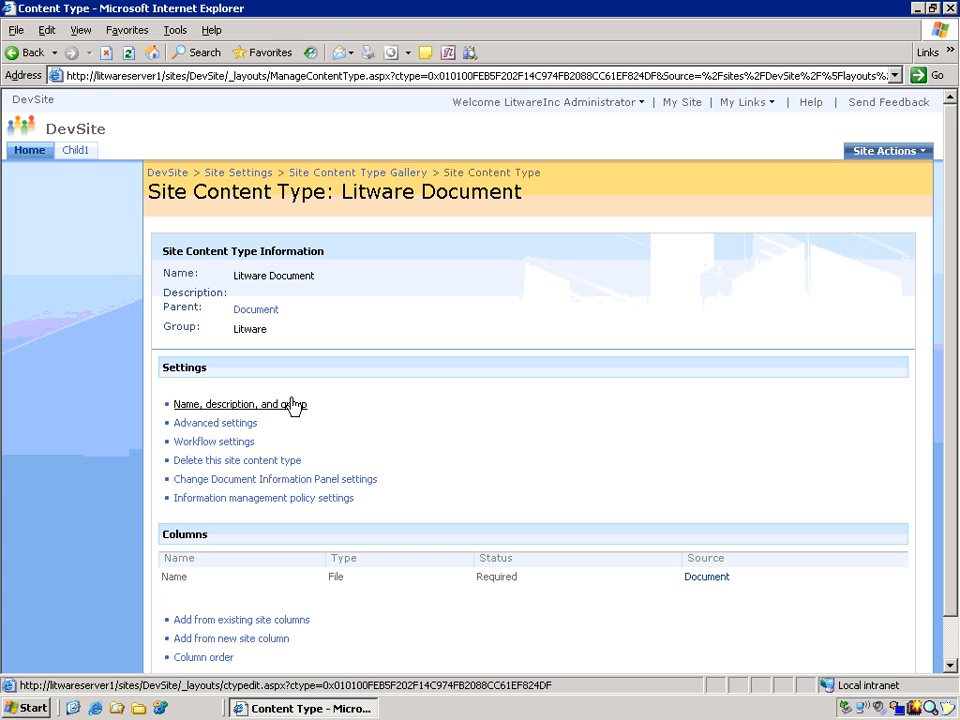
Add the existing Client site column from the Litware group to the Litware Document content type
scroll(292, 404, down, 1)
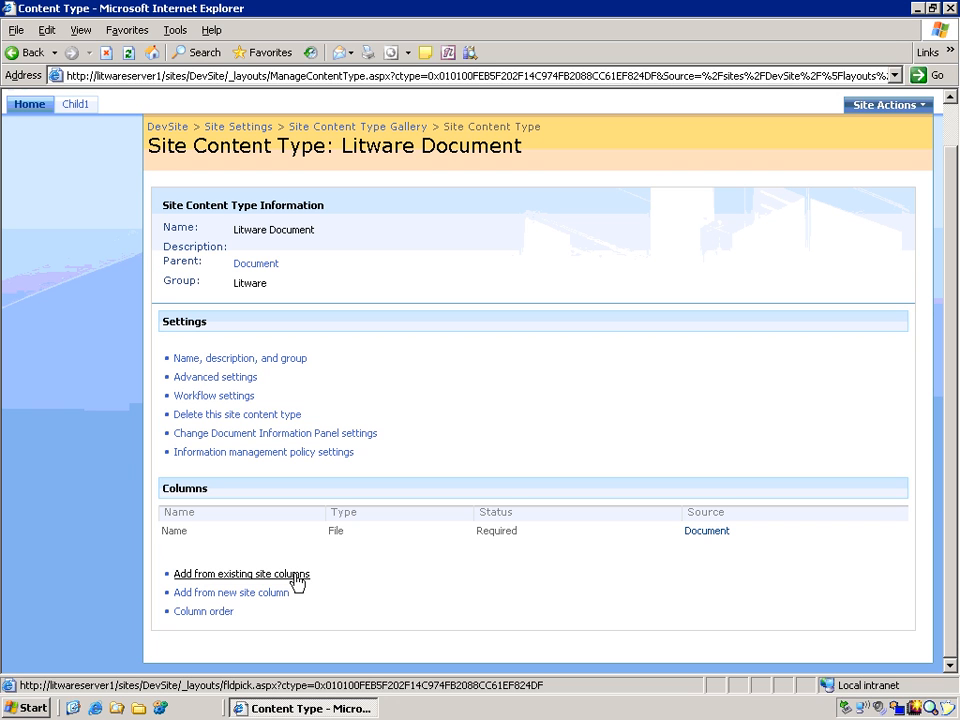
click(290, 576)
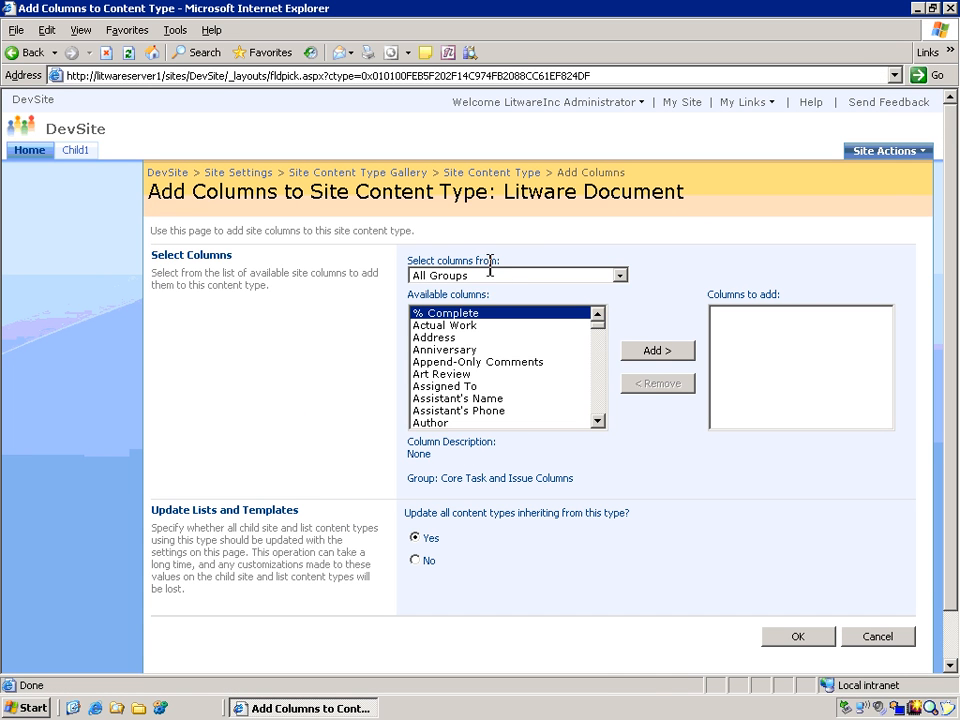
click(498, 275)
click(482, 377)
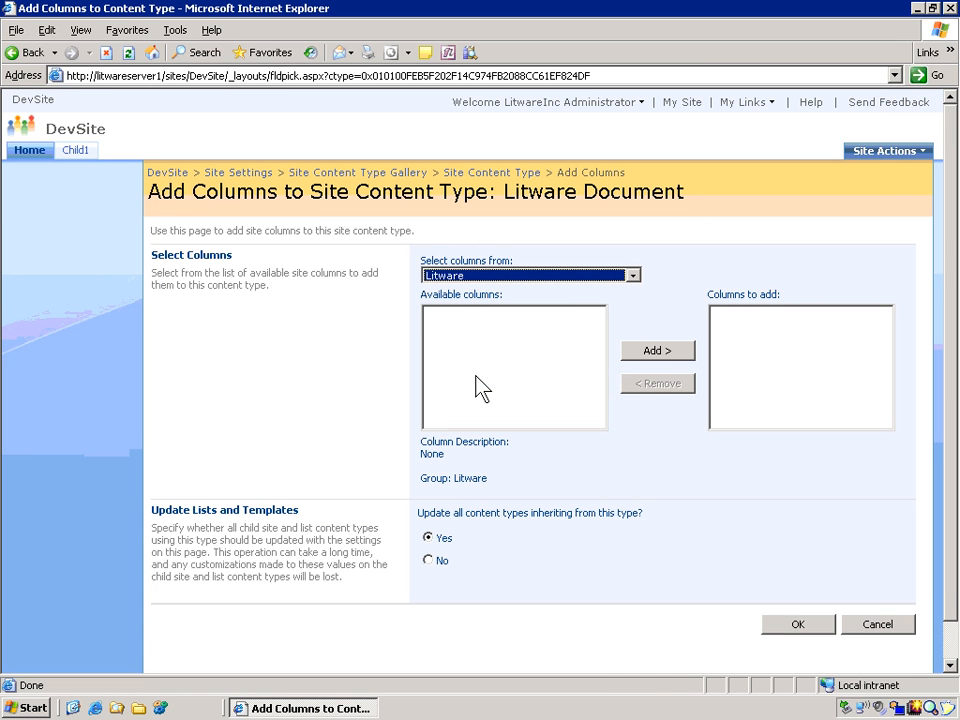
click(445, 326)
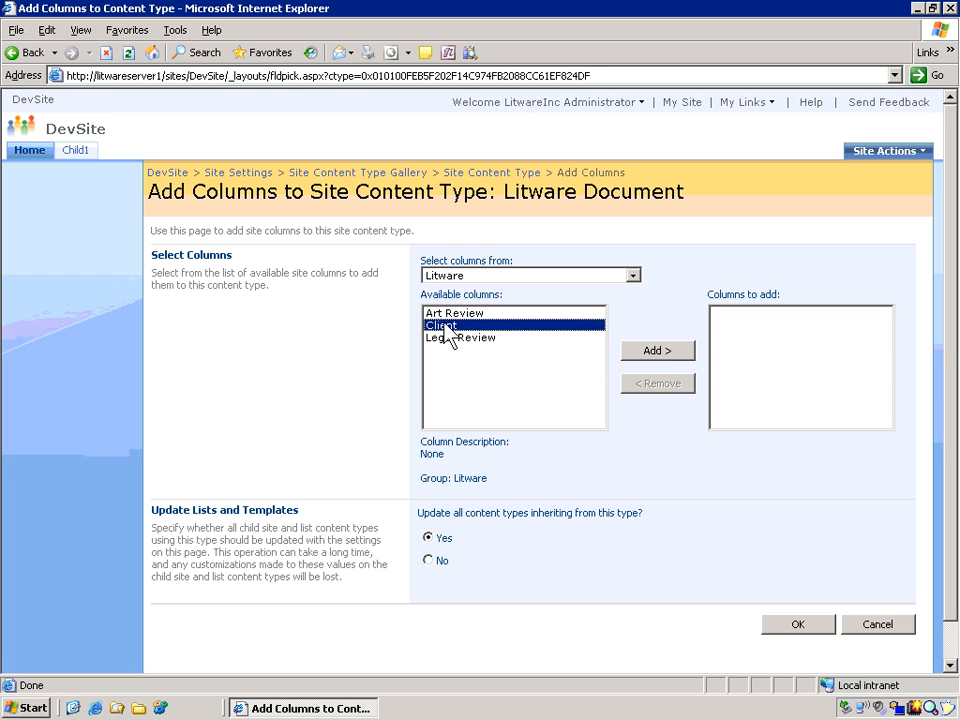
click(656, 351)
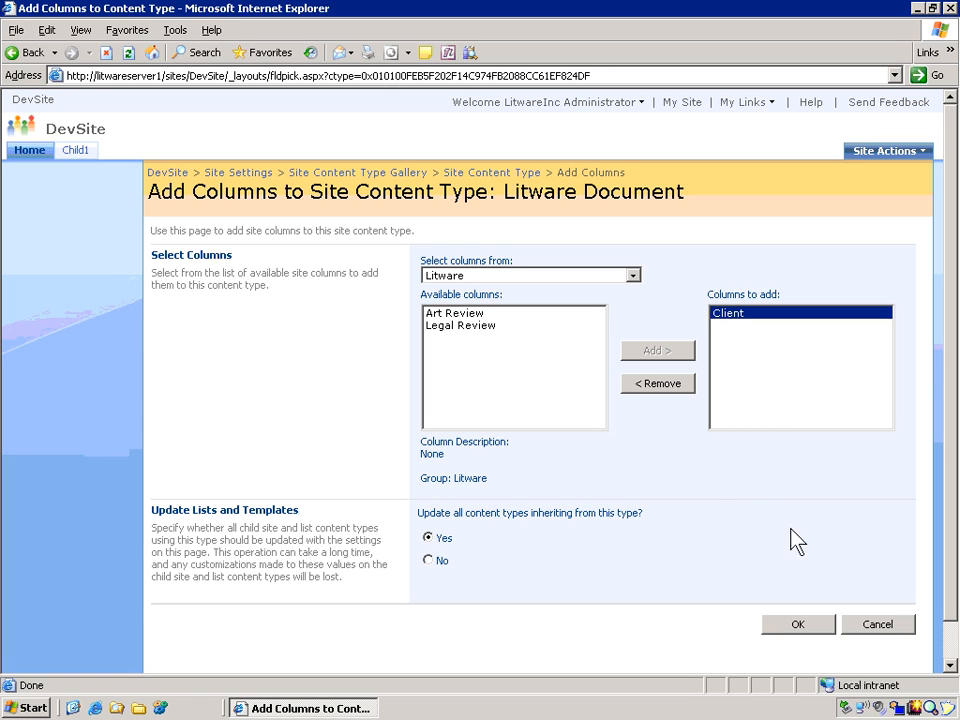
click(800, 625)
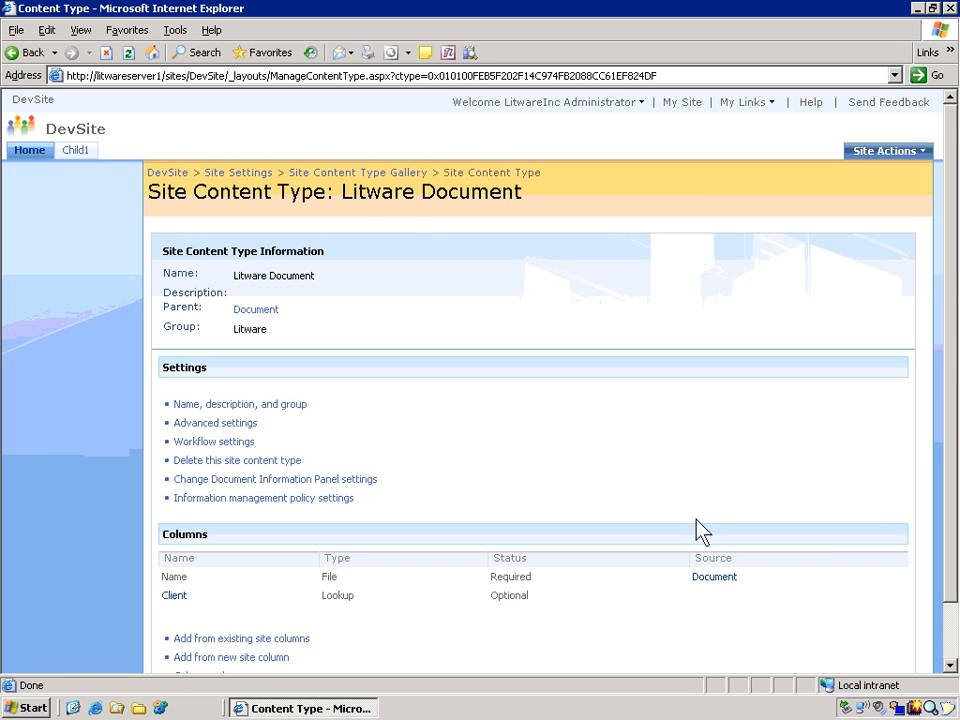
Start another site content type from the content type gallery and name it Litware Presentation
click(372, 176)
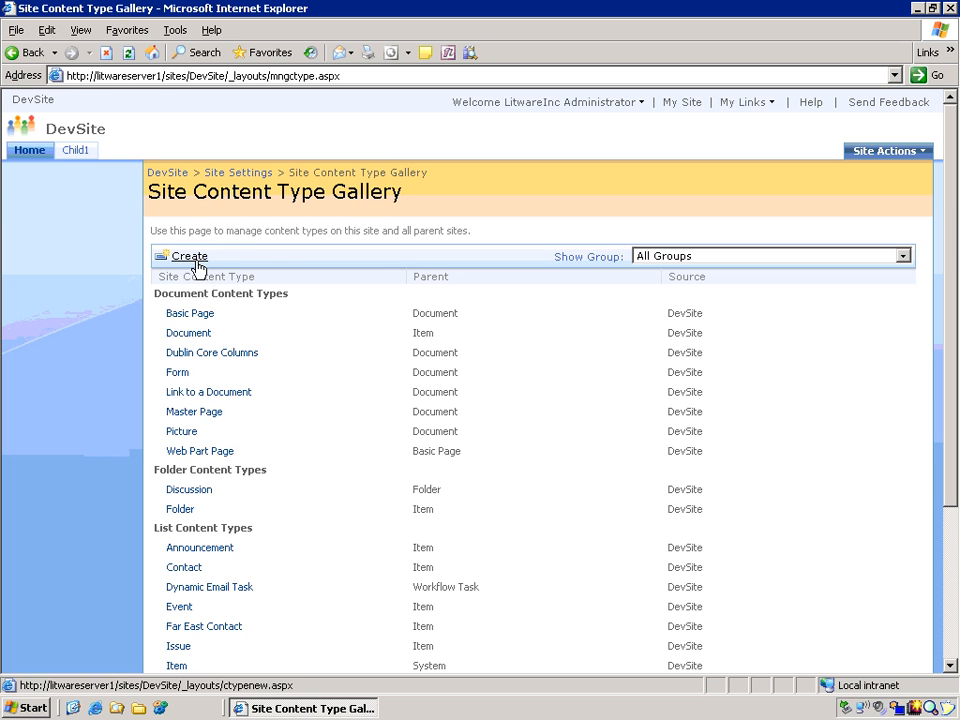
click(190, 259)
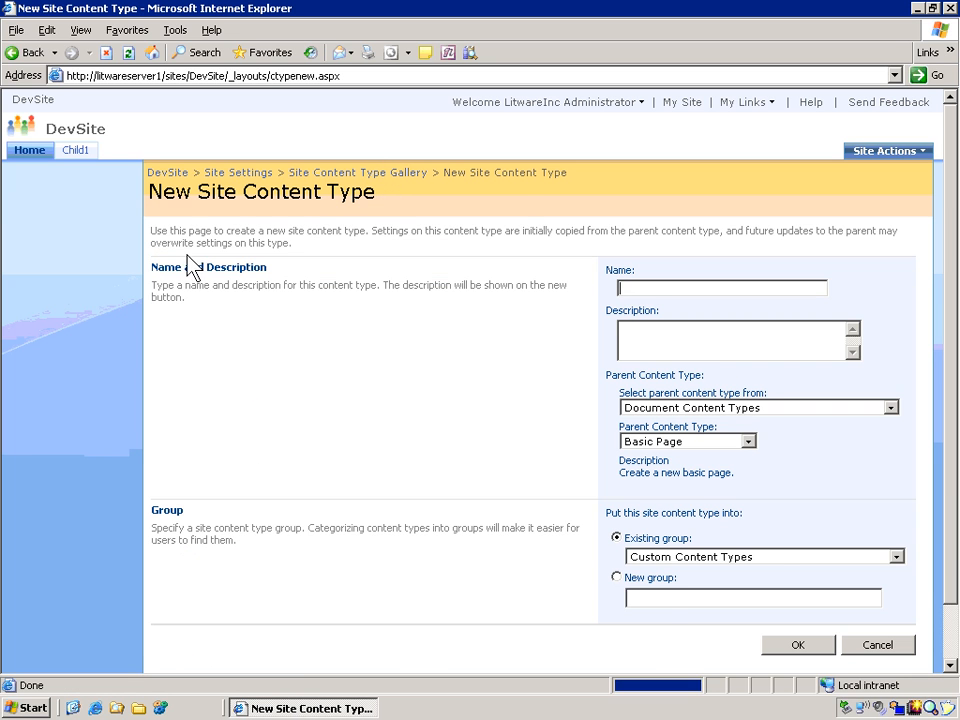
text(K)
key(BackSpace)
text(Litwar)
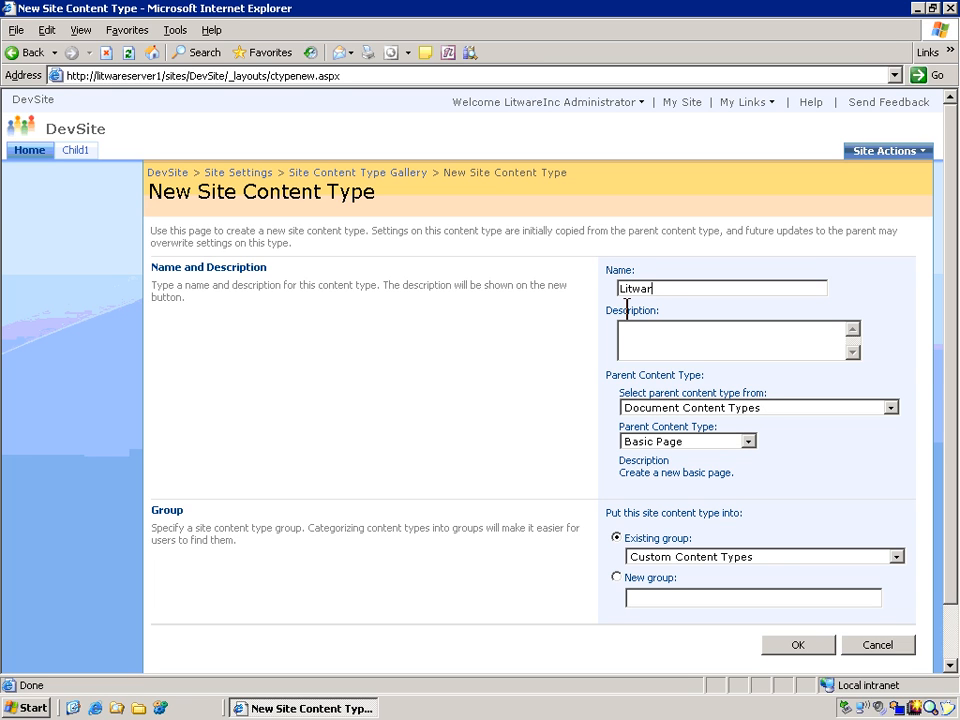
text(e Presentation)
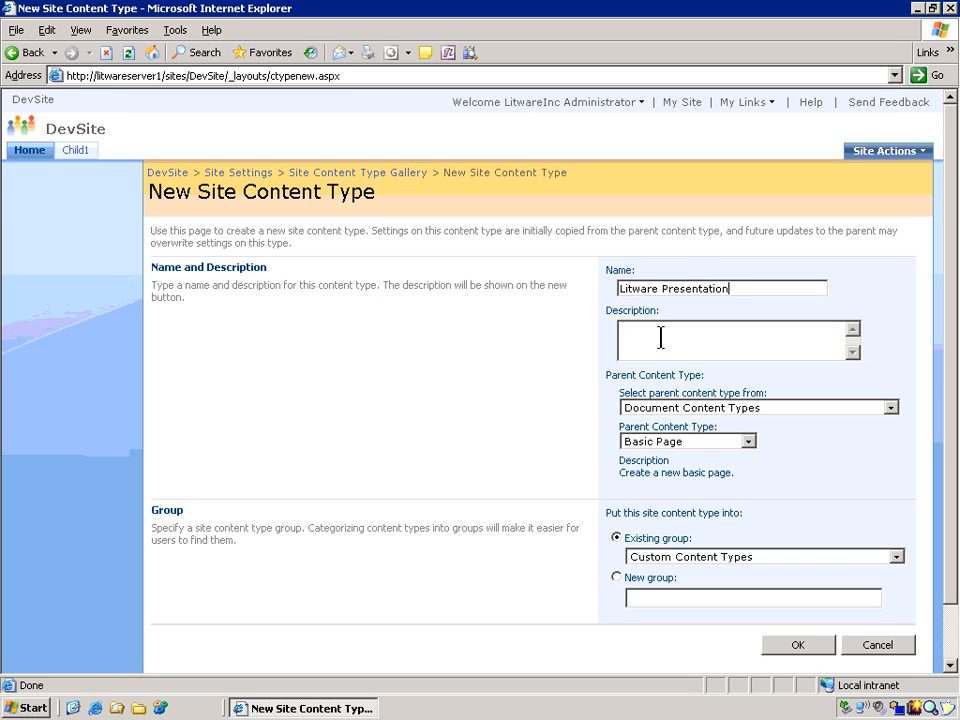
Base Litware Presentation on the Litware Document parent type and create it in the existing Litware group
click(686, 409)
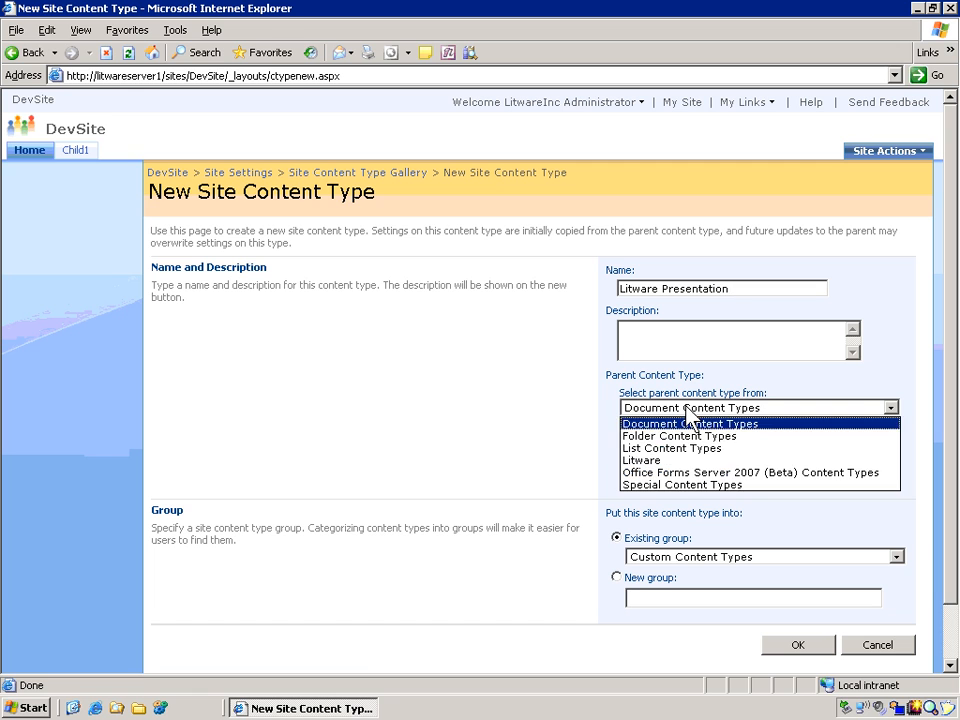
click(675, 460)
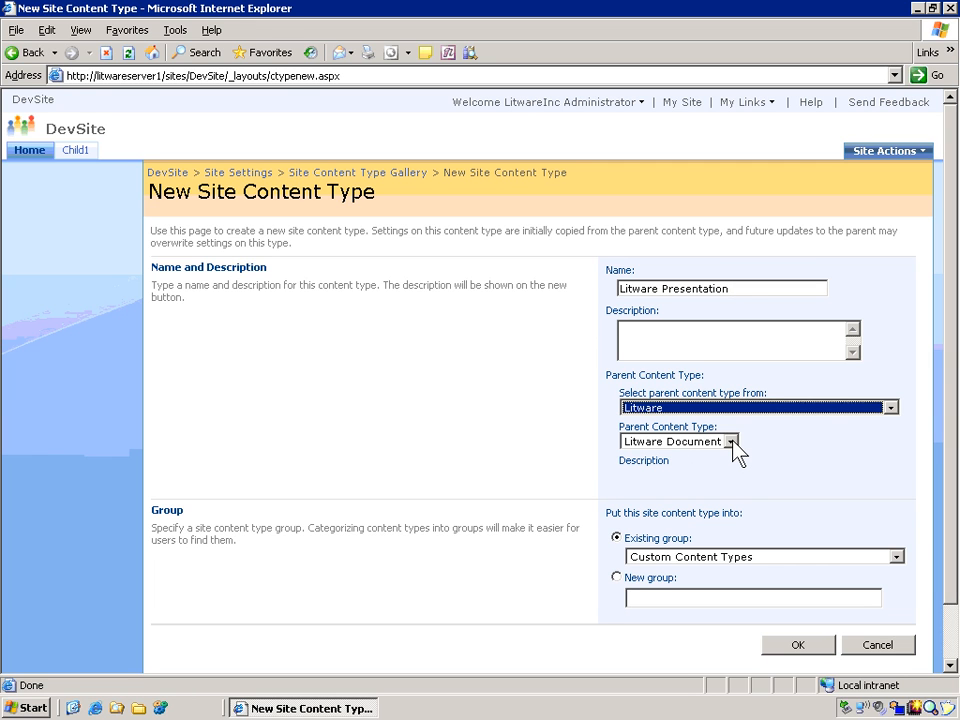
click(703, 560)
click(531, 620)
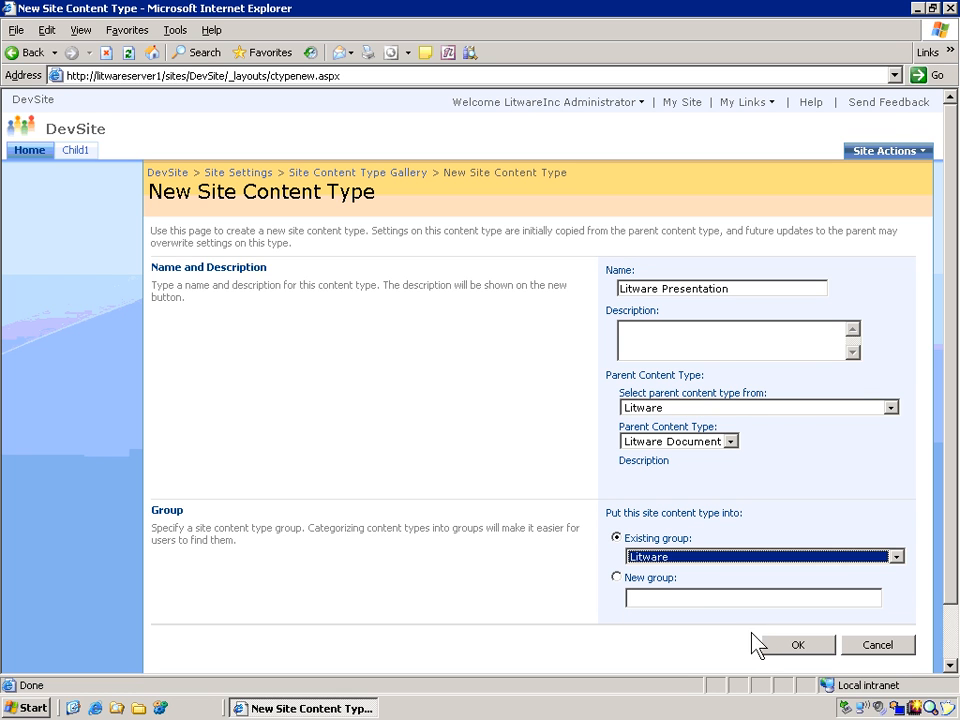
click(800, 645)
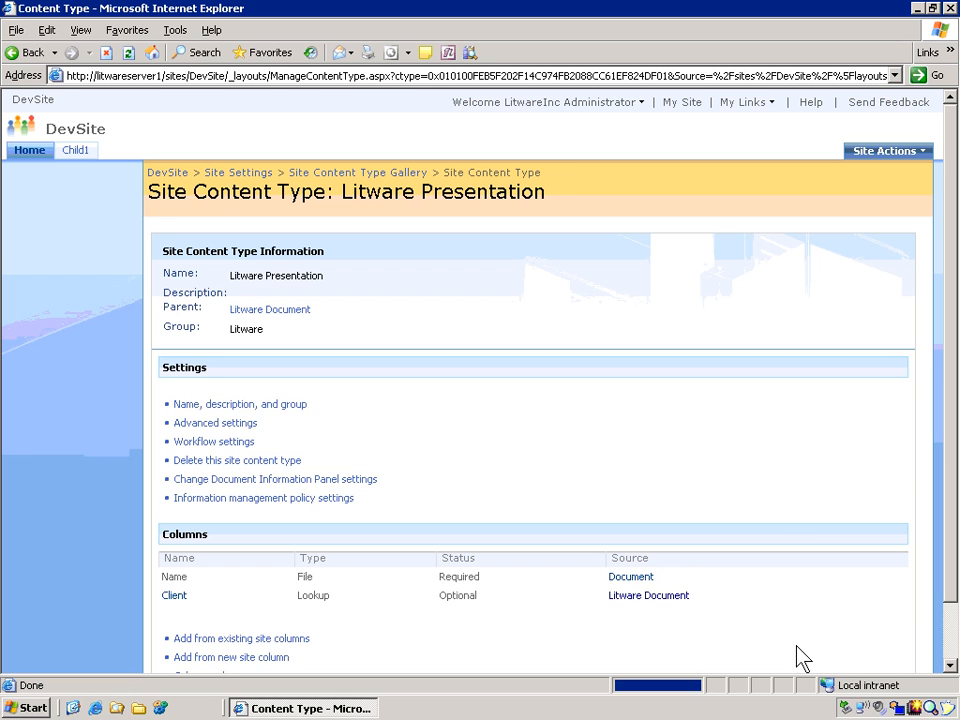
Add the existing Art Review site column from the Litware group to the Litware Presentation content type
scroll(421, 548, down, 2)
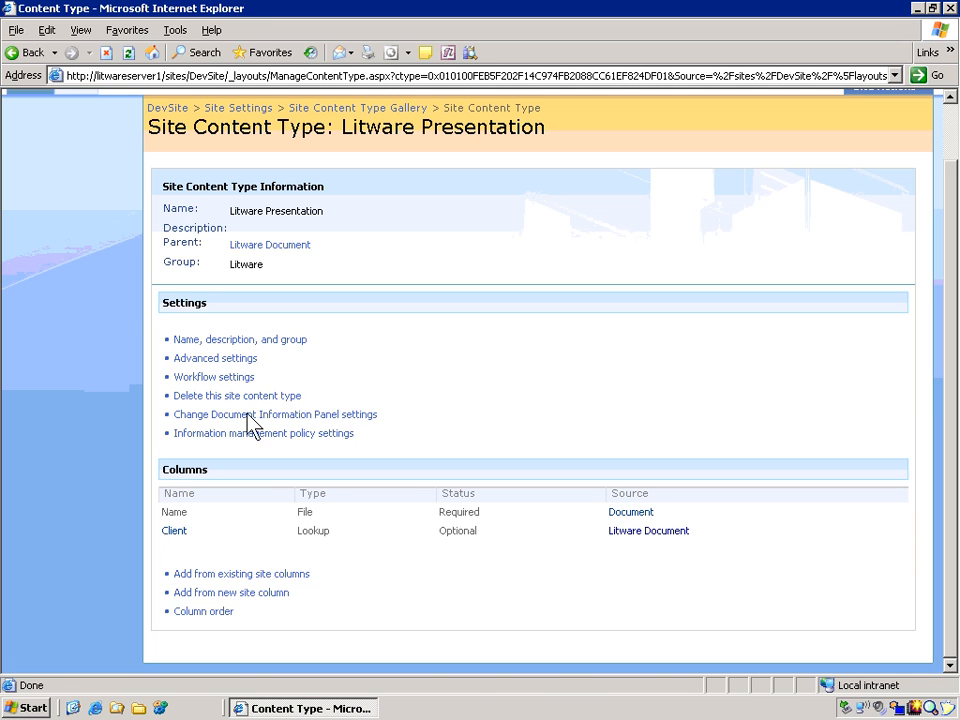
click(260, 578)
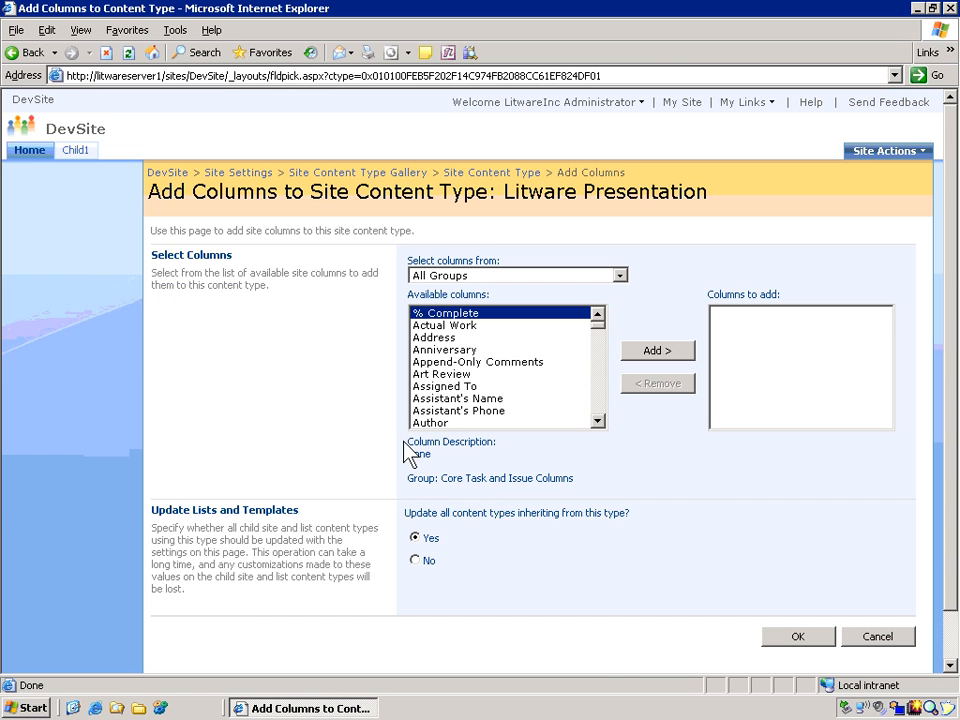
click(437, 276)
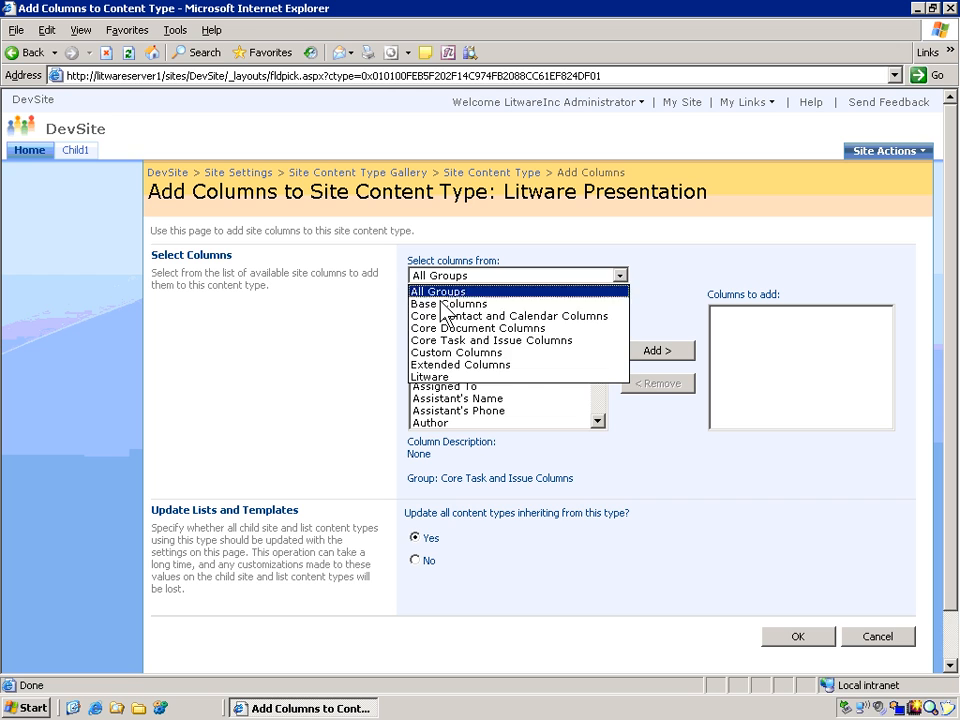
click(466, 377)
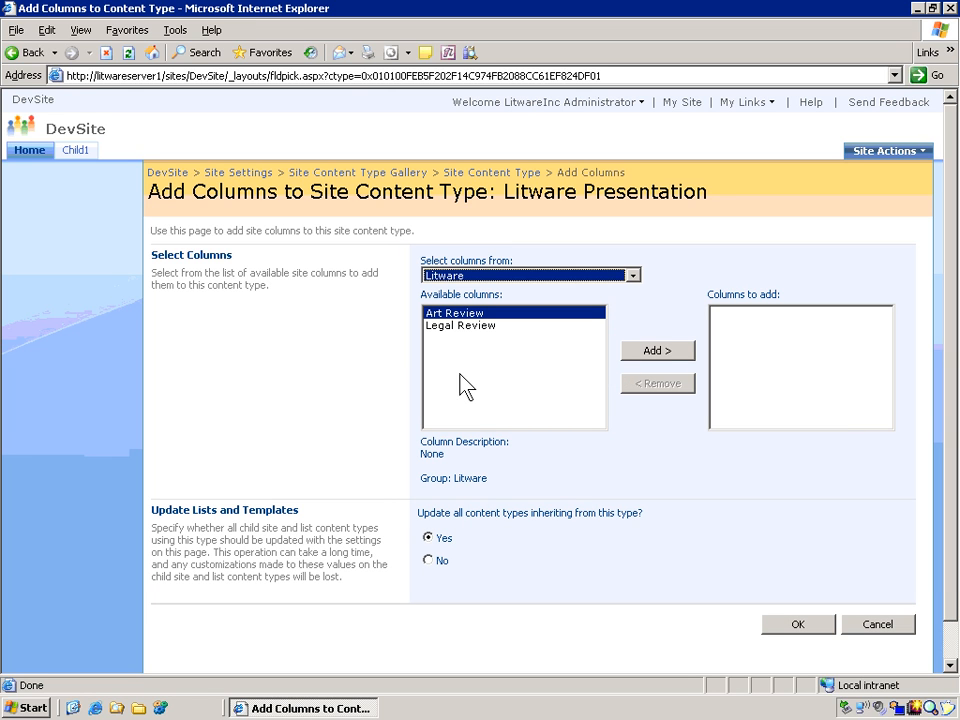
click(658, 351)
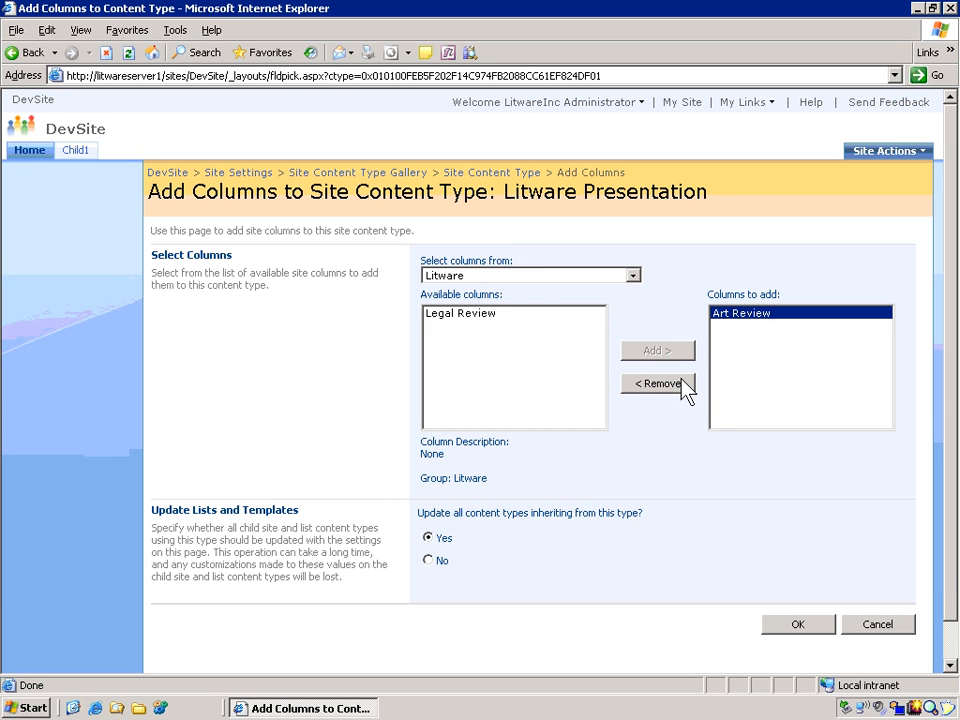
click(813, 625)
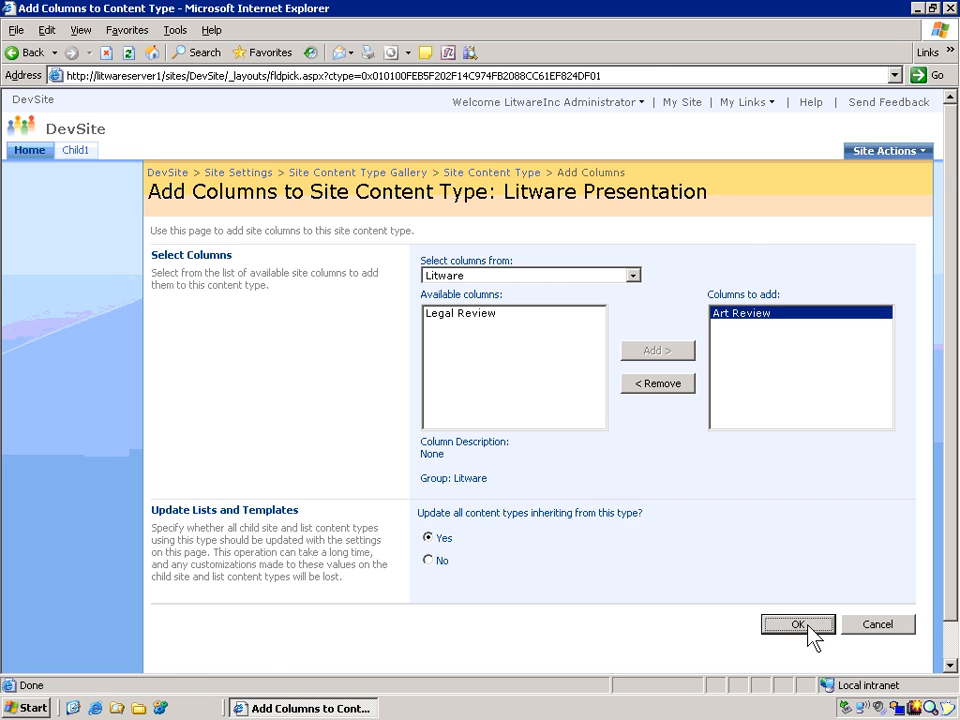
Upload LitwarePresentationTemplate.potx from the LitwareDocumentTemplates folder as the document template of the Litware Presentation content type
scroll(405, 550, down, 3)
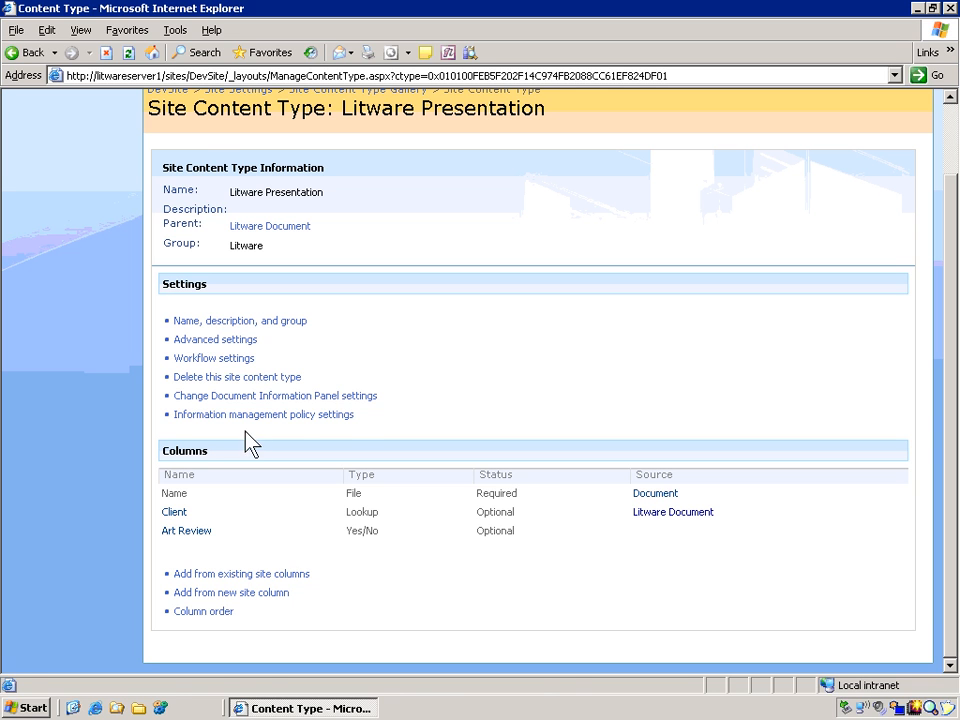
click(236, 341)
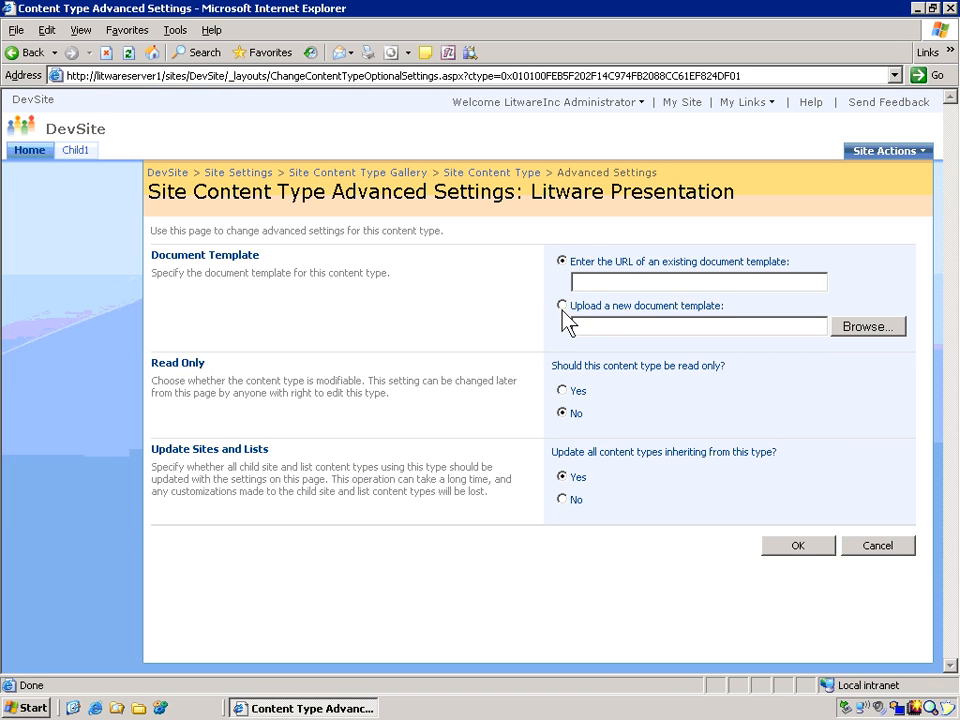
click(562, 305)
click(866, 328)
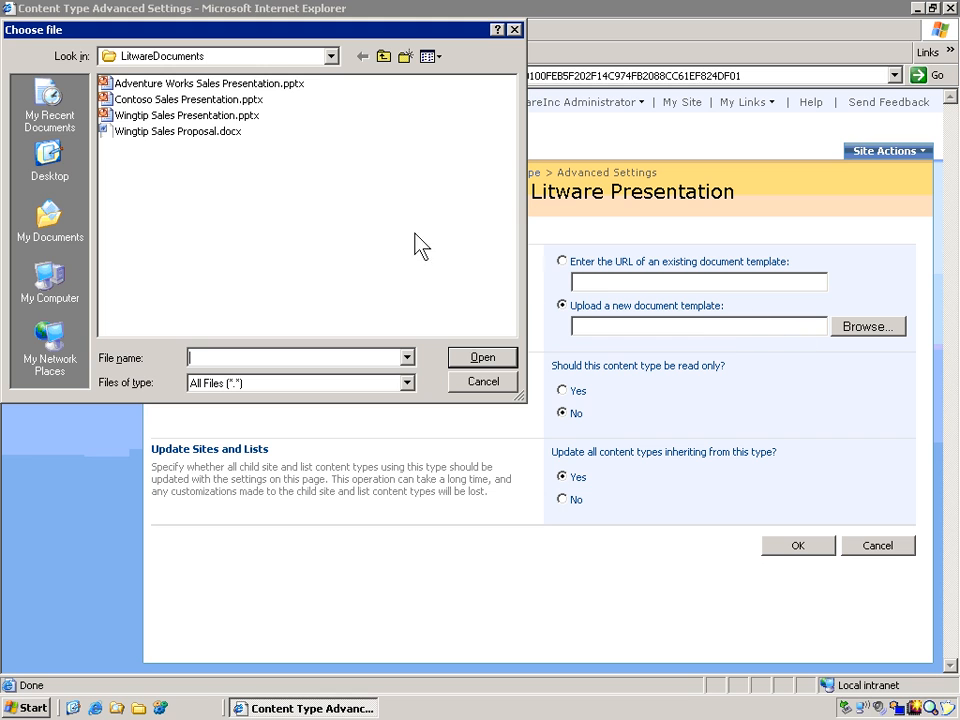
click(383, 56)
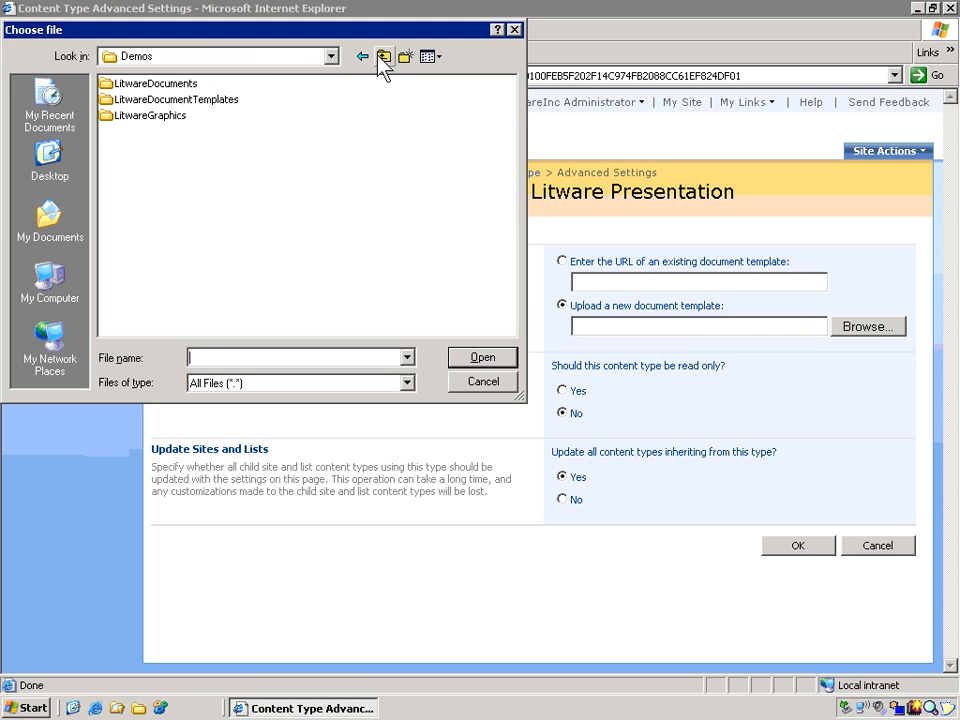
double_click(174, 100)
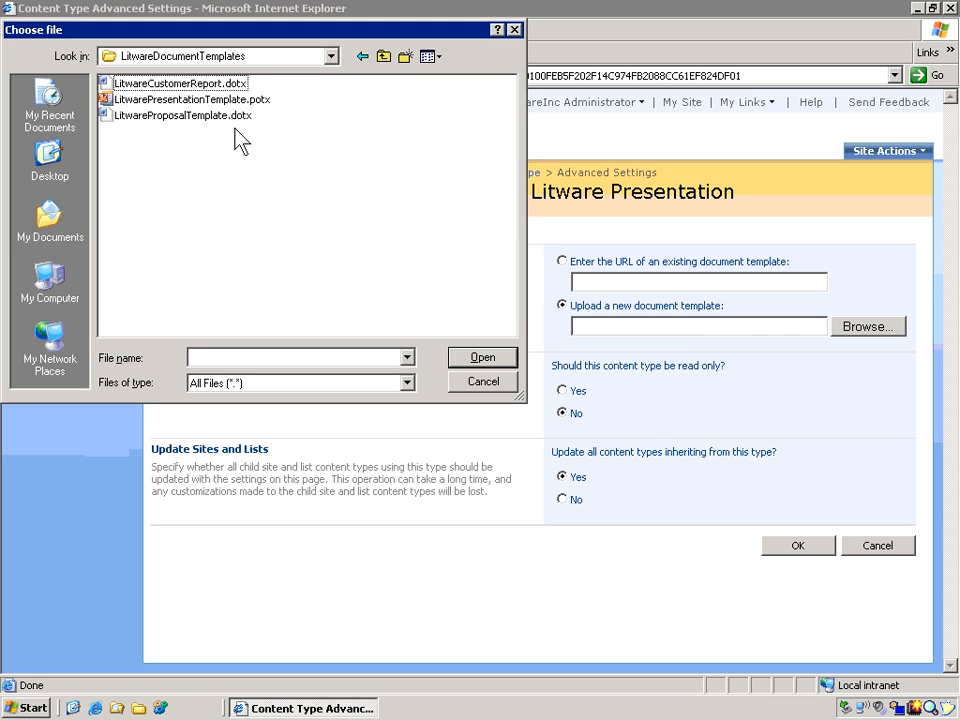
double_click(151, 100)
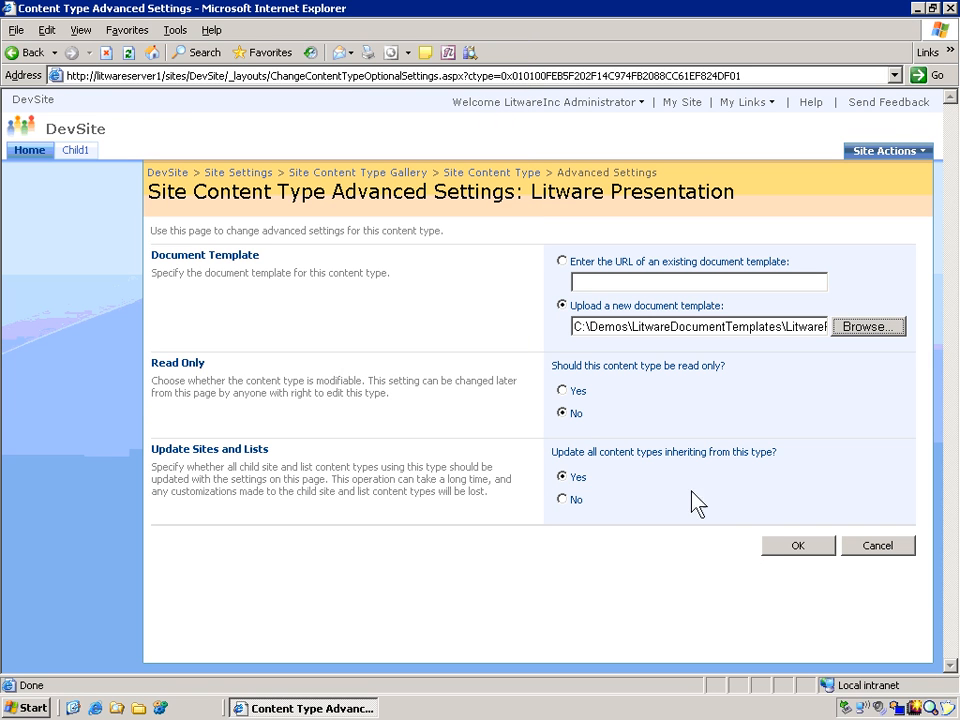
click(800, 548)
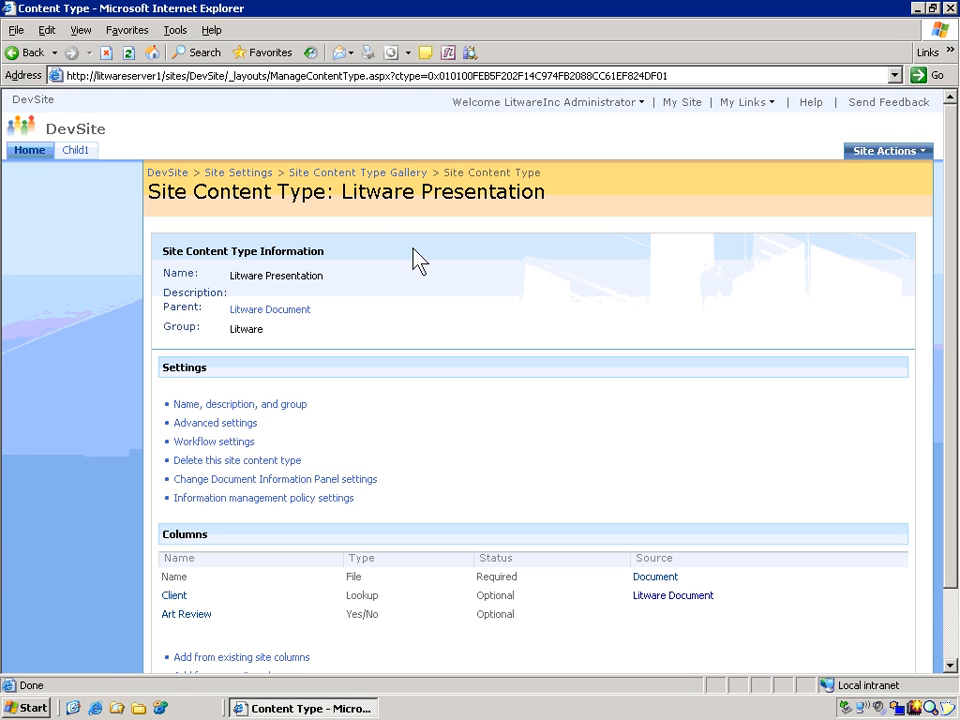
Start another site content type from the content type gallery and name it Litware Proposal
click(365, 172)
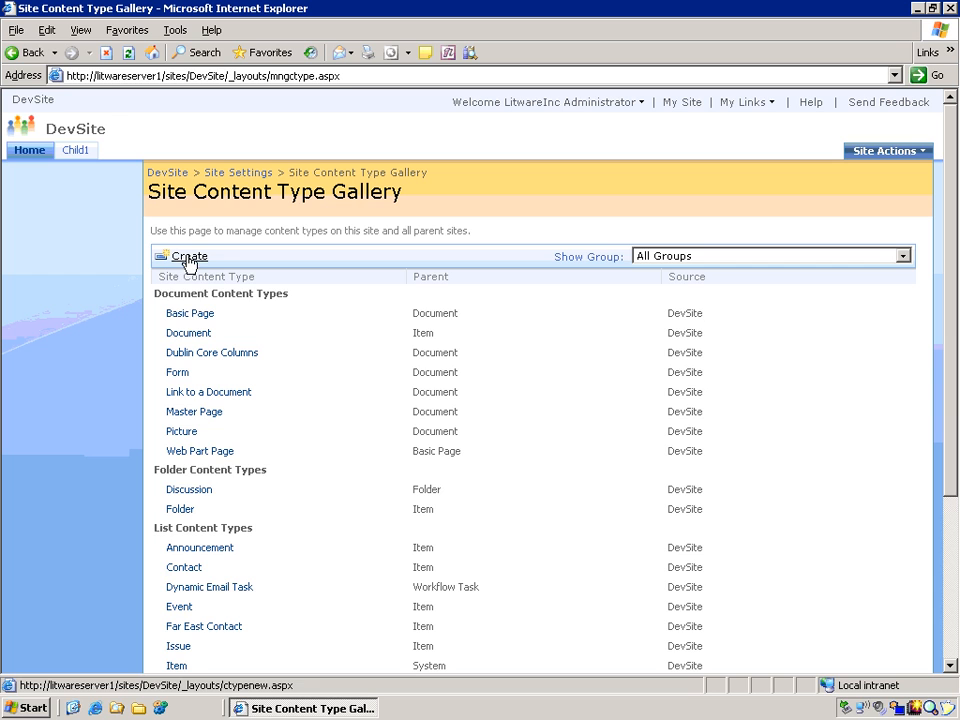
click(186, 265)
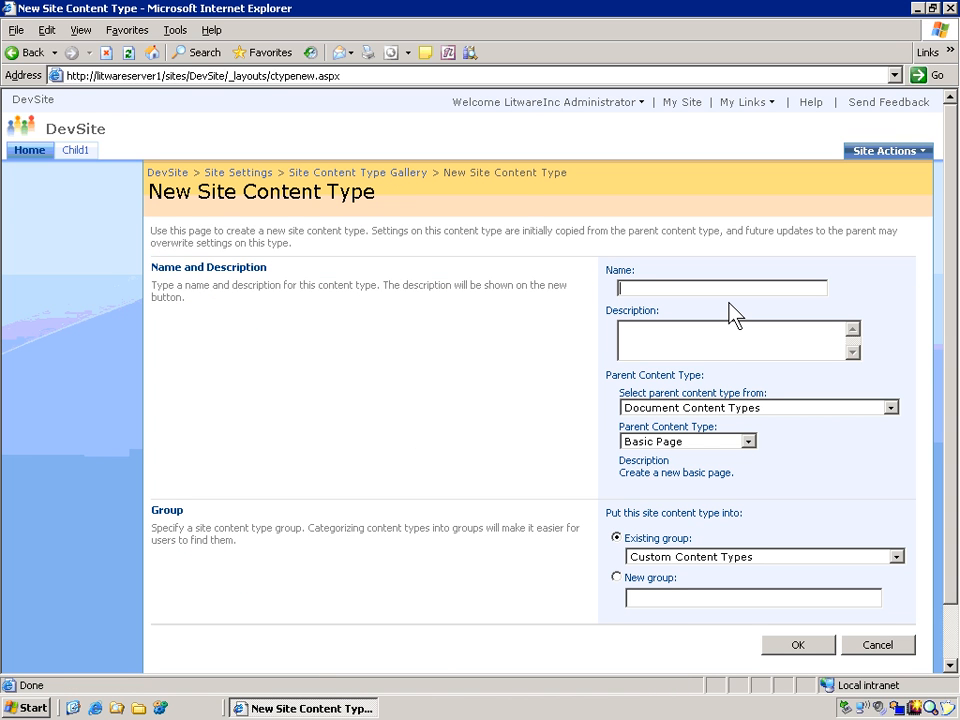
text(Litware ProposAL)
key(BackSpace)
key(BackSpace)
text(al)
Base Litware Proposal on the Litware Document parent type and create it in the existing Litware group
click(763, 409)
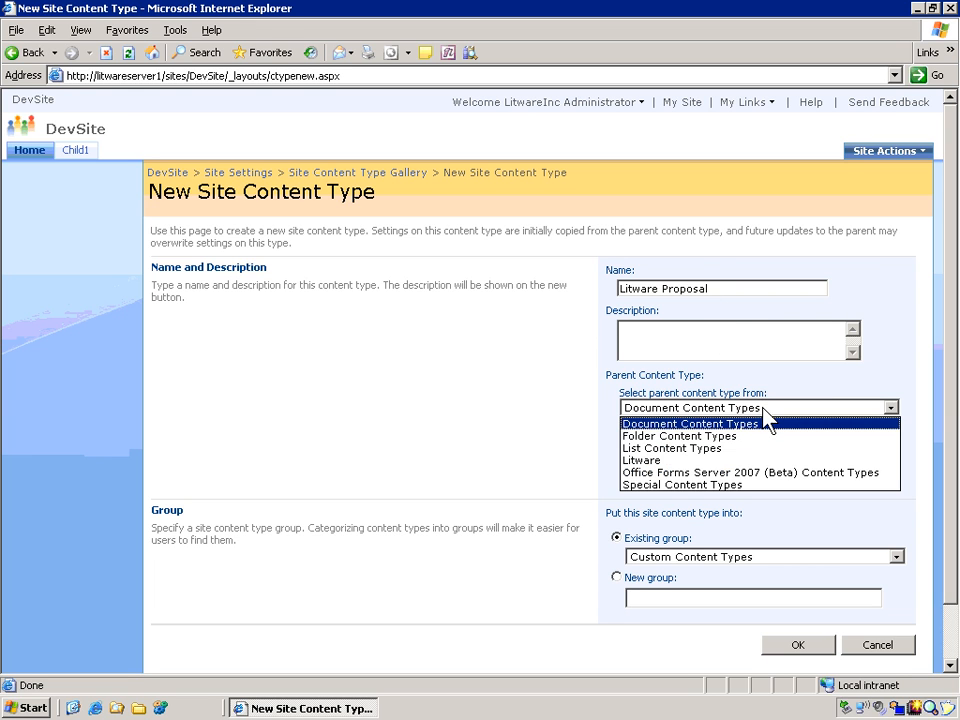
click(760, 462)
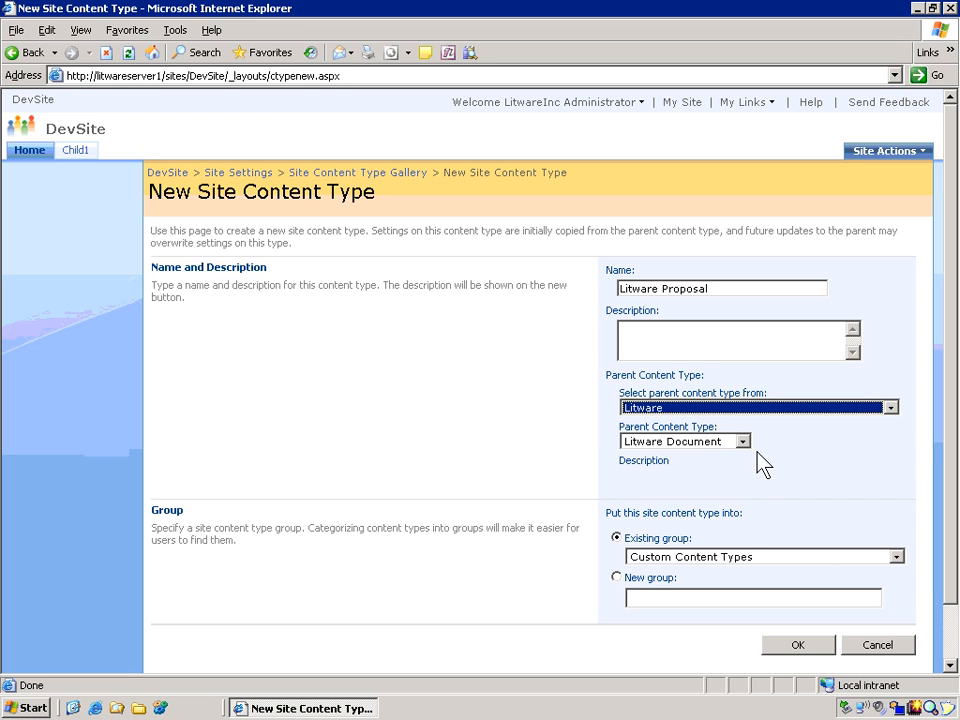
click(893, 557)
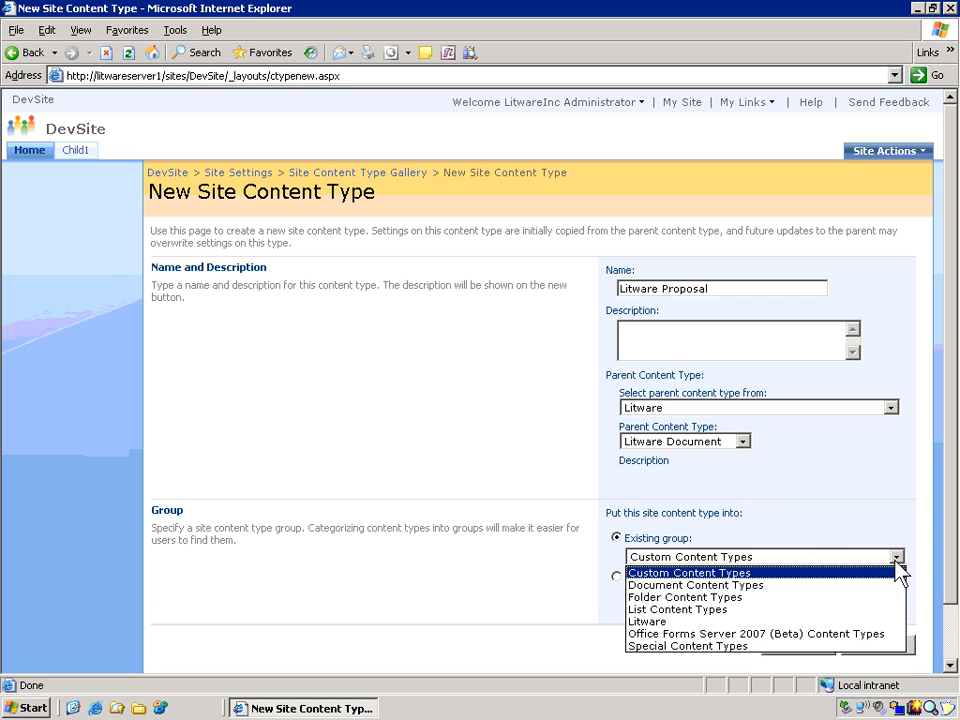
click(833, 622)
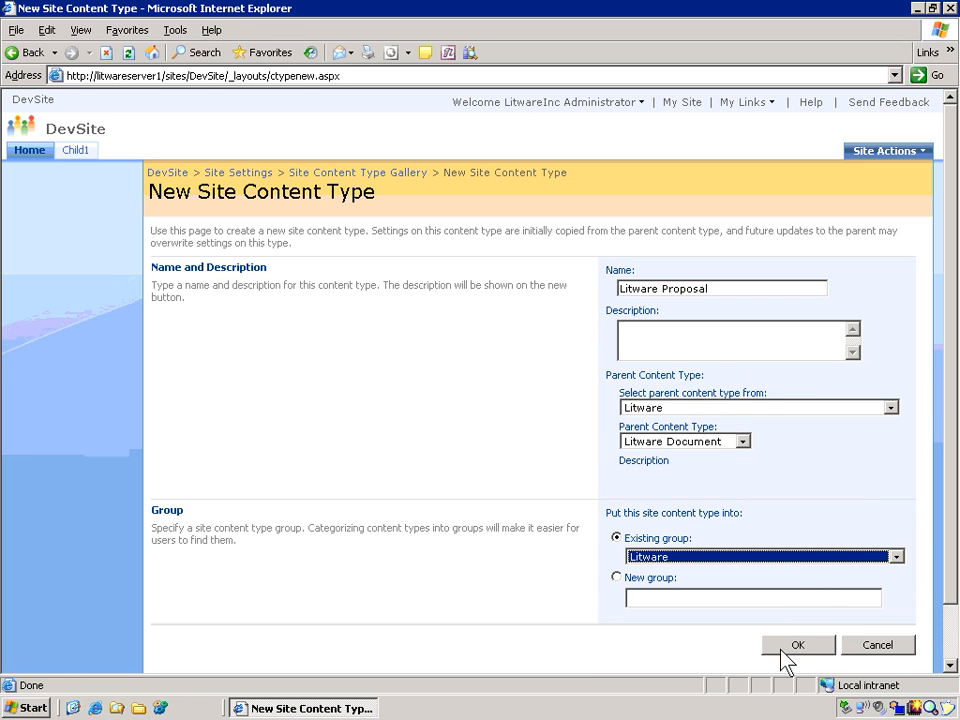
click(805, 647)
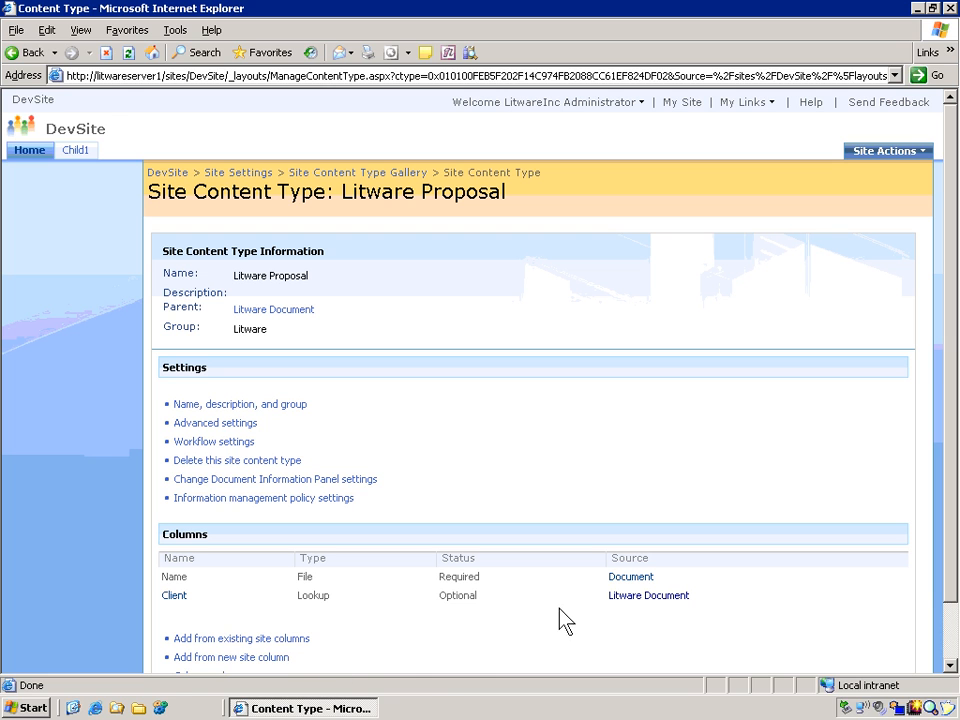
Add the existing Legal Review site column from the Litware group to the Litware Proposal content type
click(267, 641)
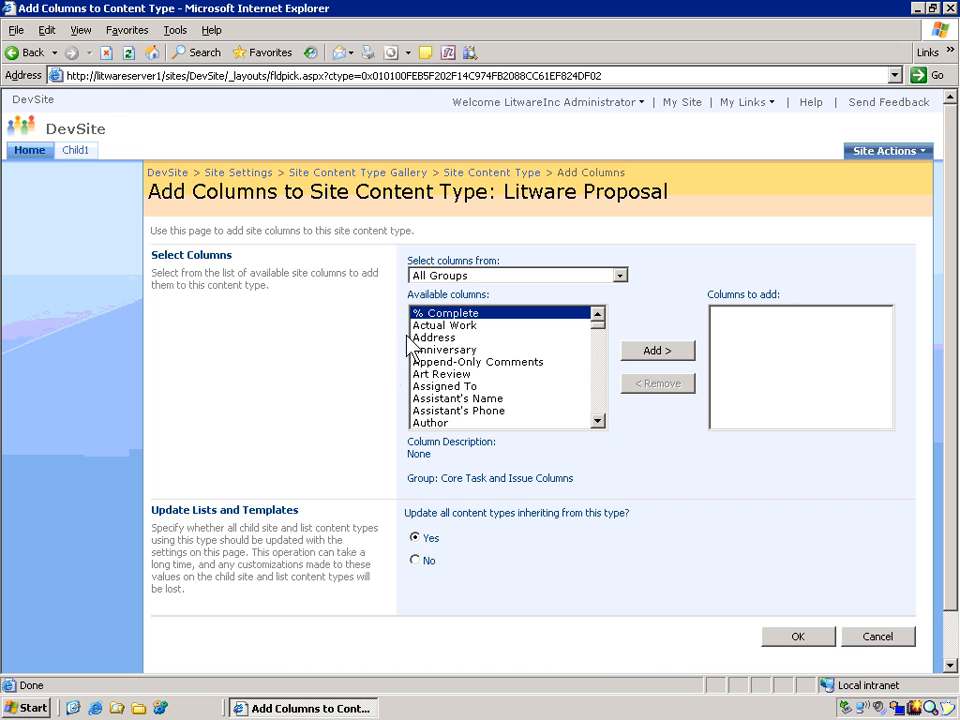
click(438, 276)
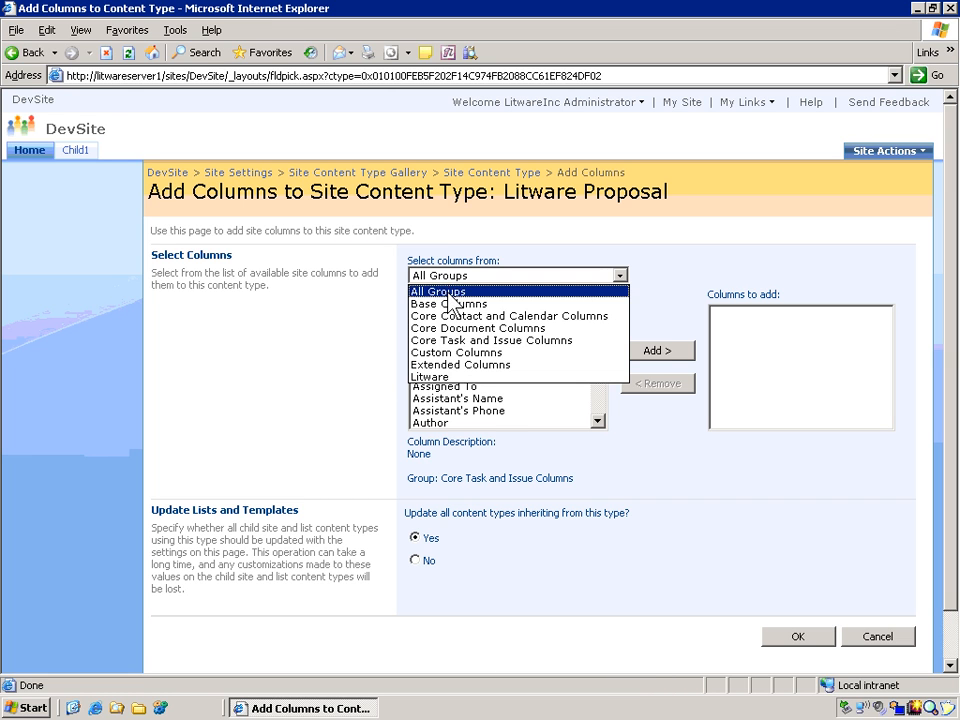
click(440, 377)
click(488, 326)
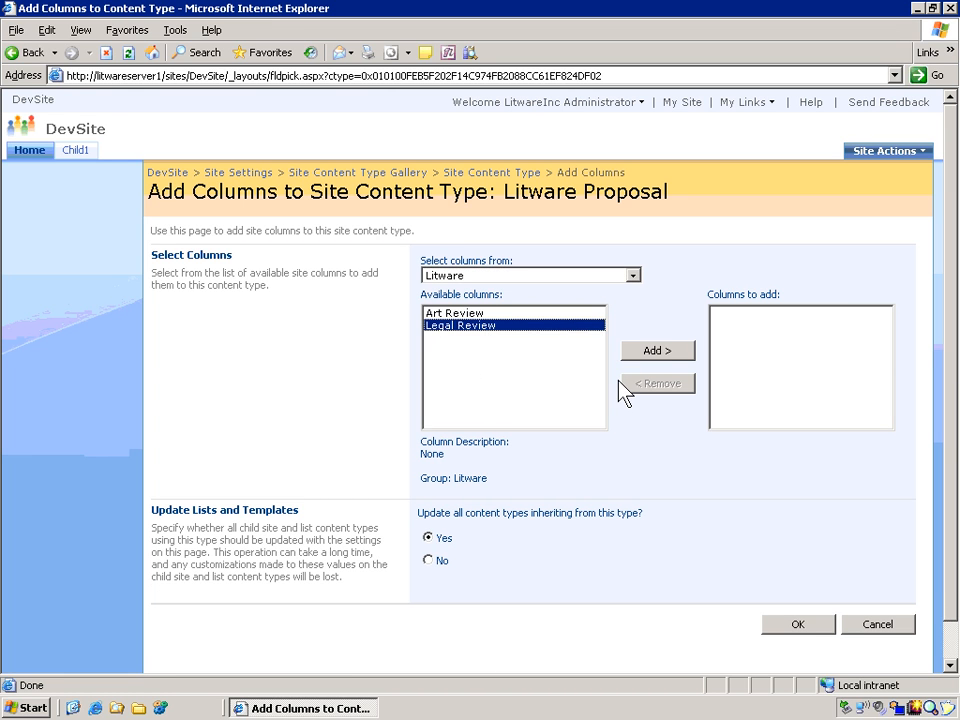
click(658, 351)
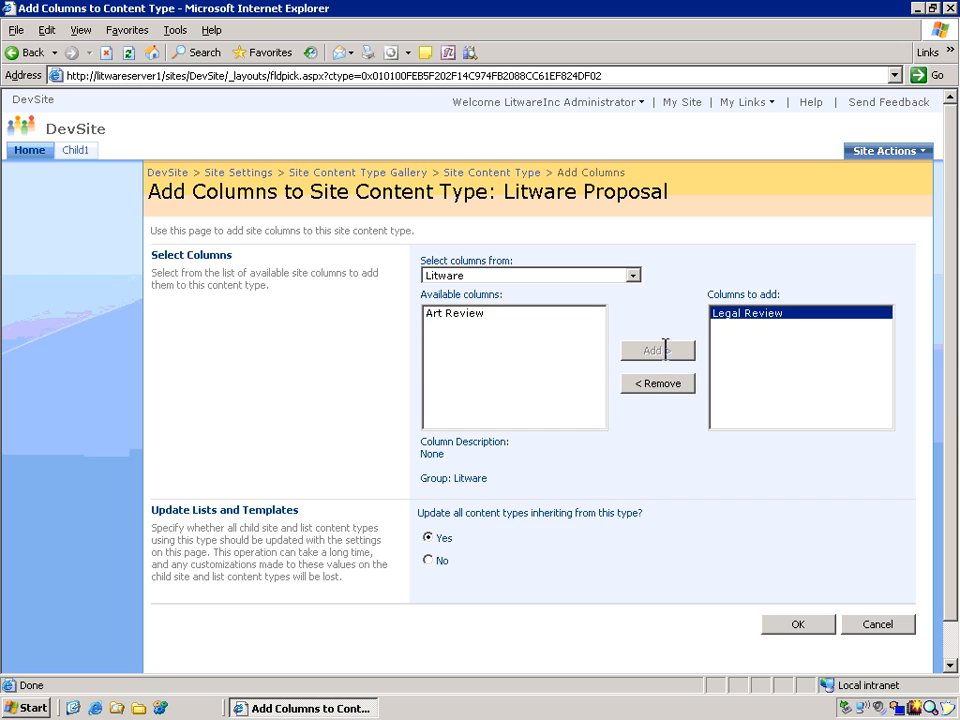
click(811, 621)
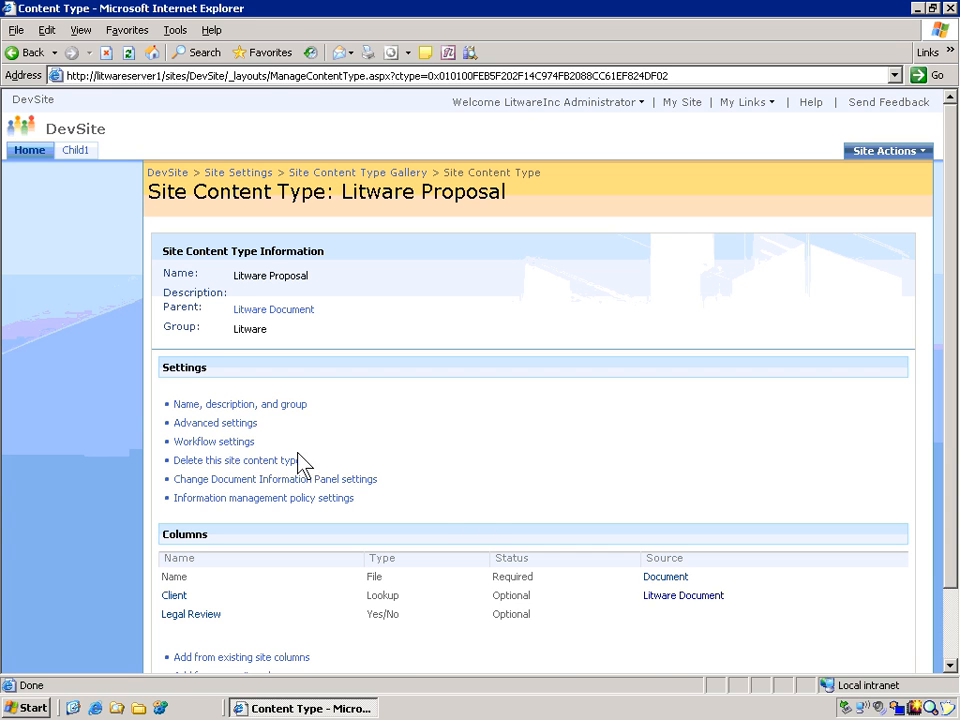
Upload LitwareProposalTemplate.dotx as the document template of the Litware Proposal content type
click(242, 424)
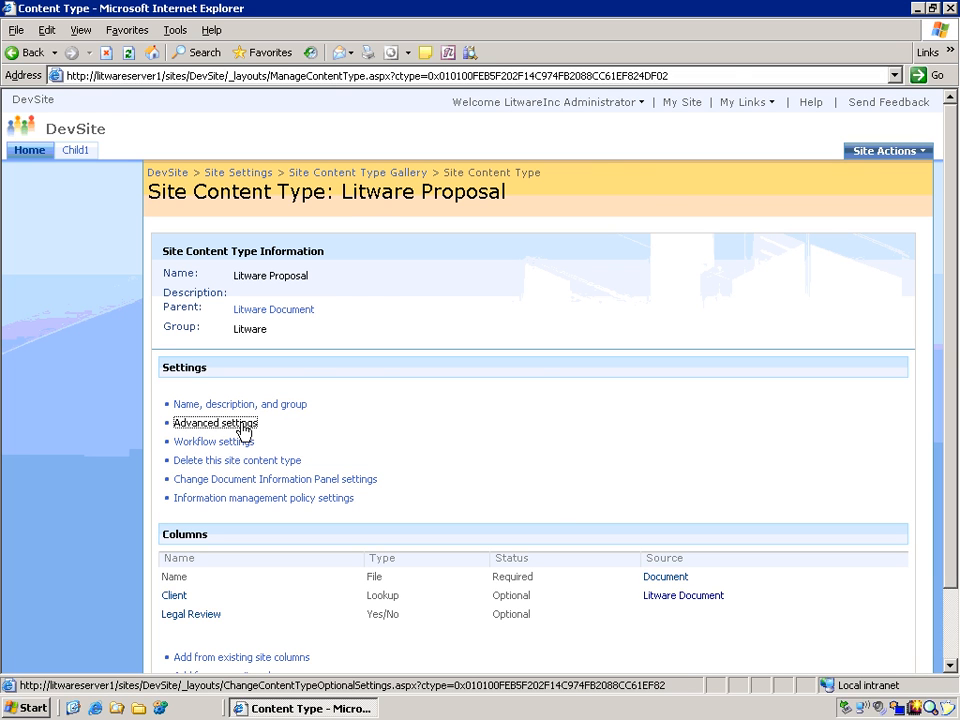
click(561, 306)
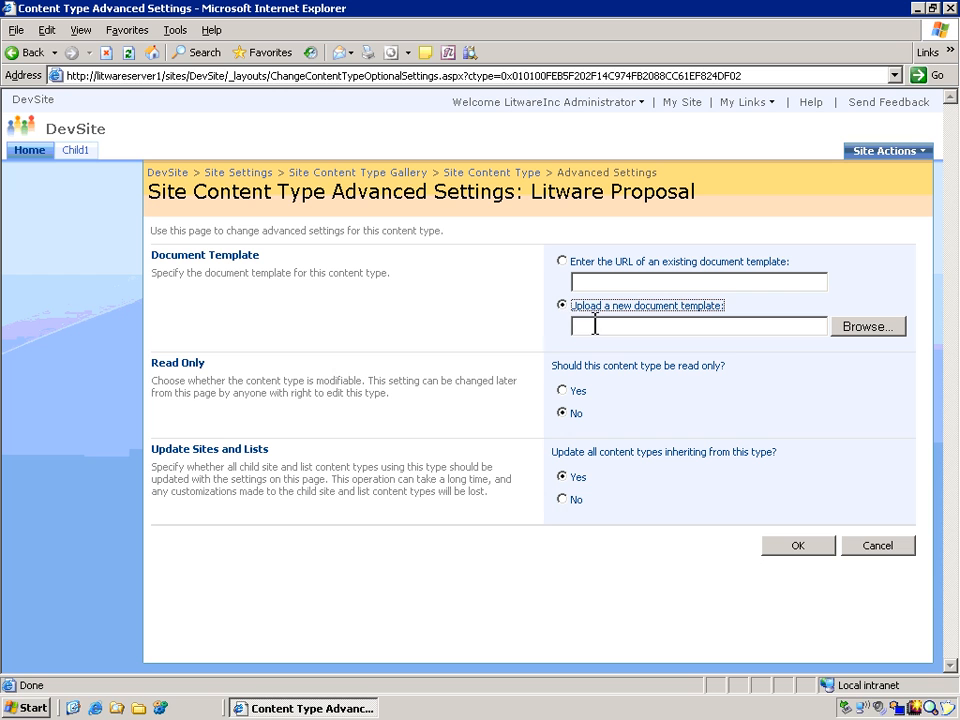
click(879, 334)
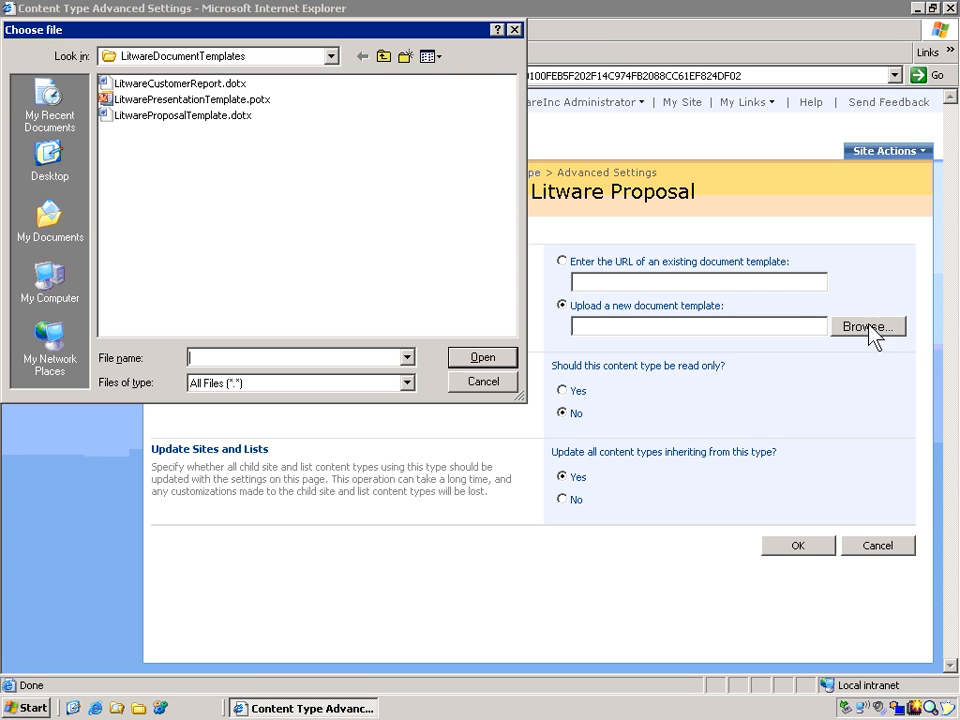
double_click(140, 117)
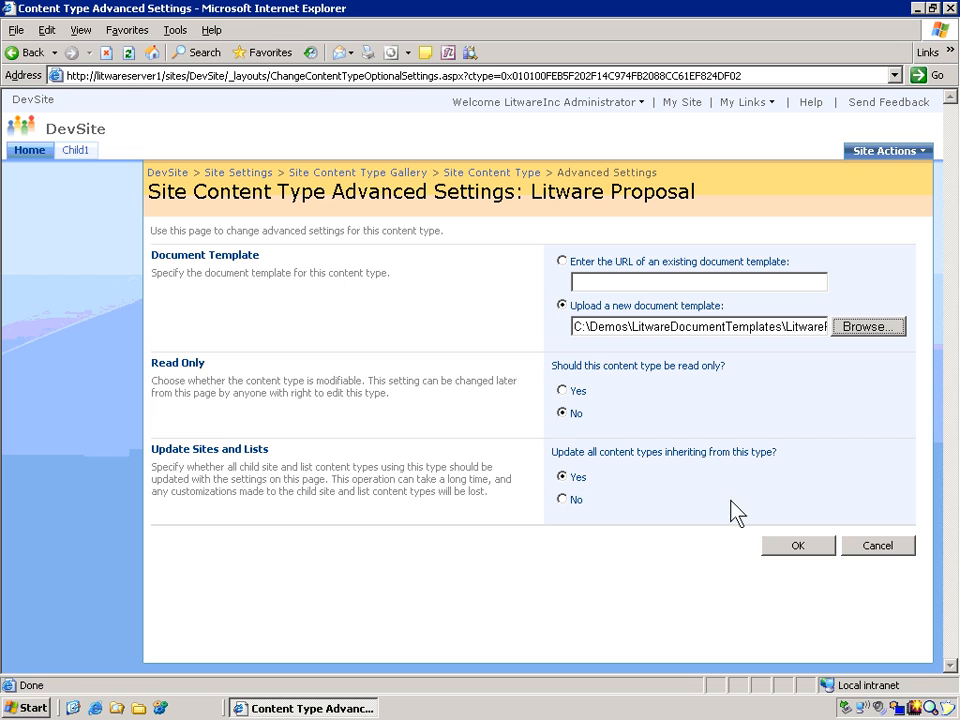
click(801, 553)
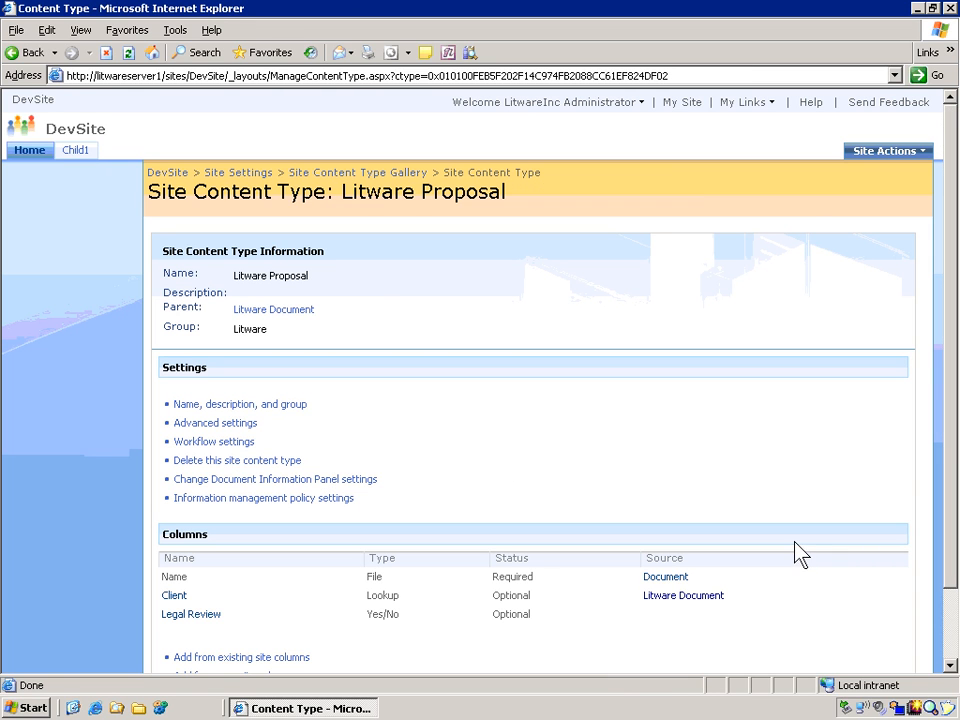
Check which new items the Client Documents library offers and open its document library settings
click(29, 155)
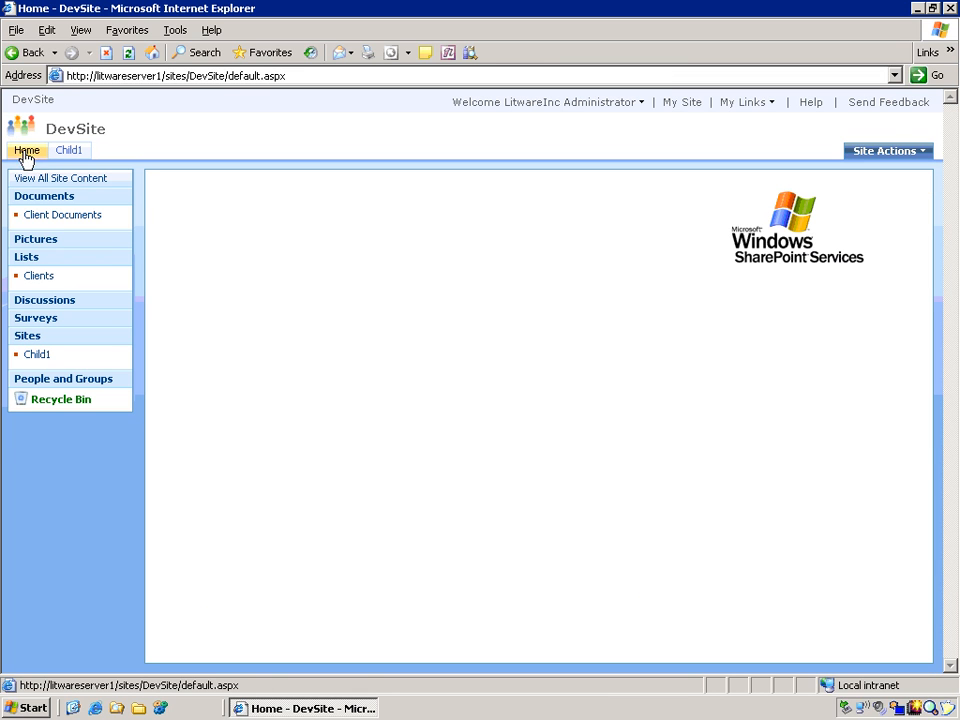
click(70, 221)
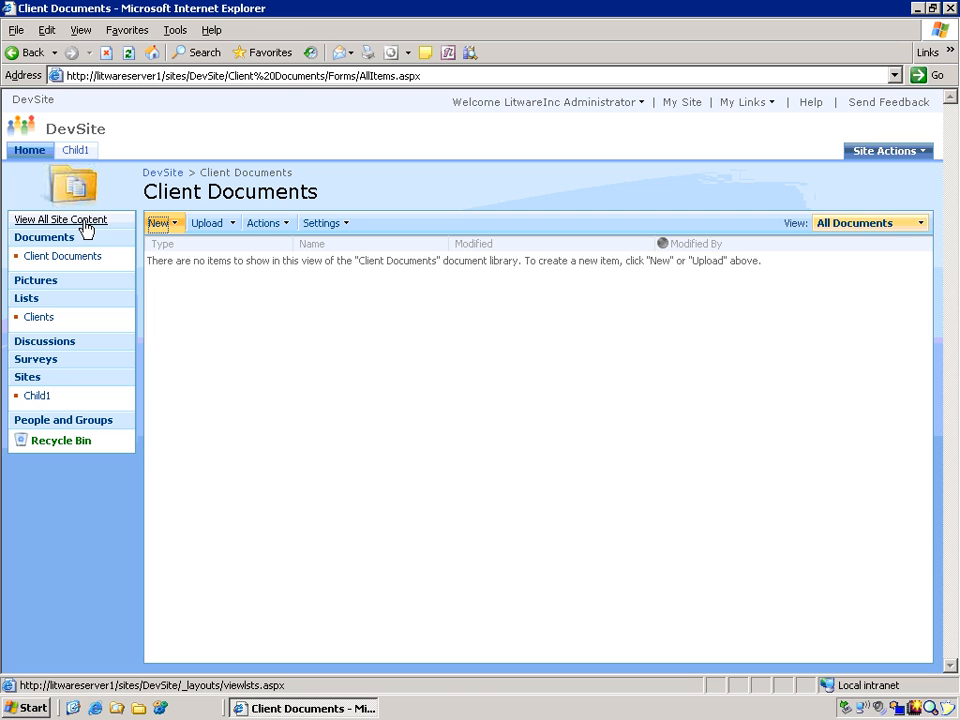
click(175, 226)
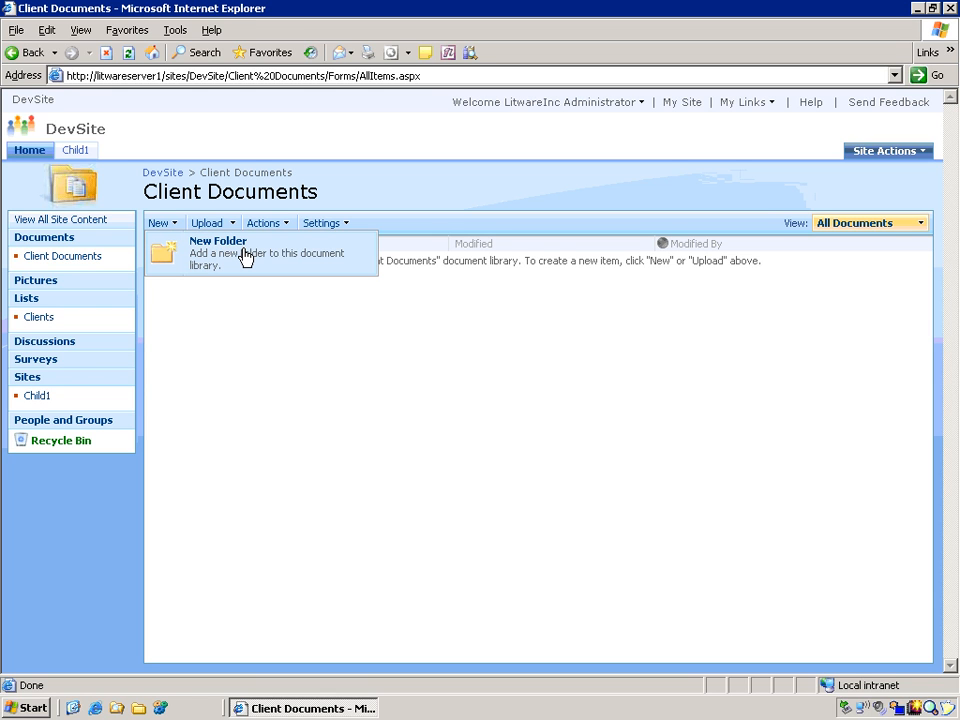
click(274, 335)
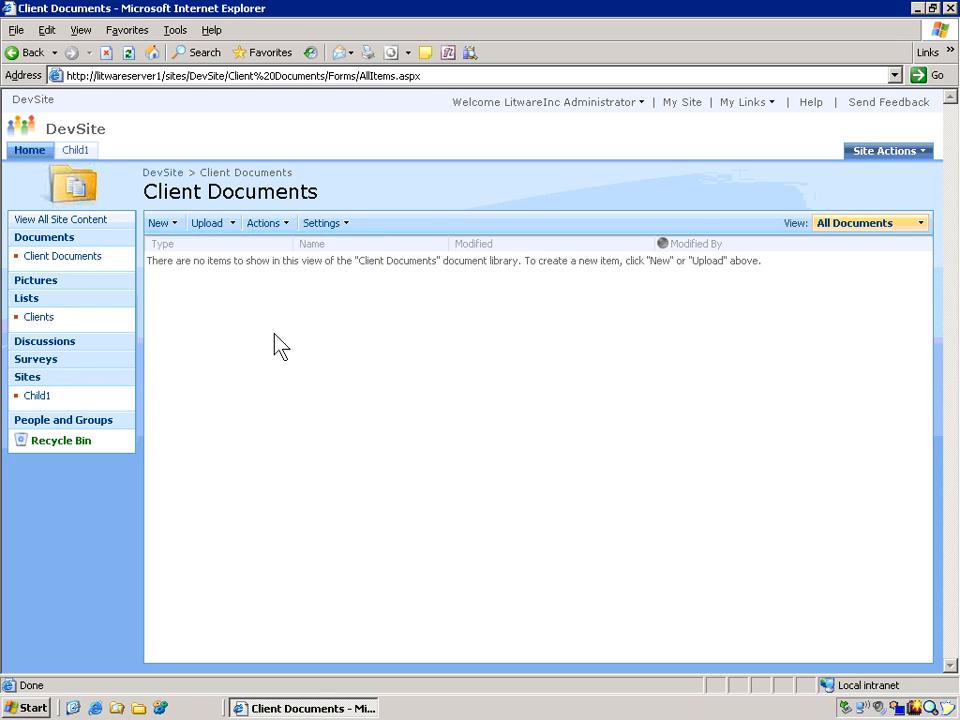
click(349, 227)
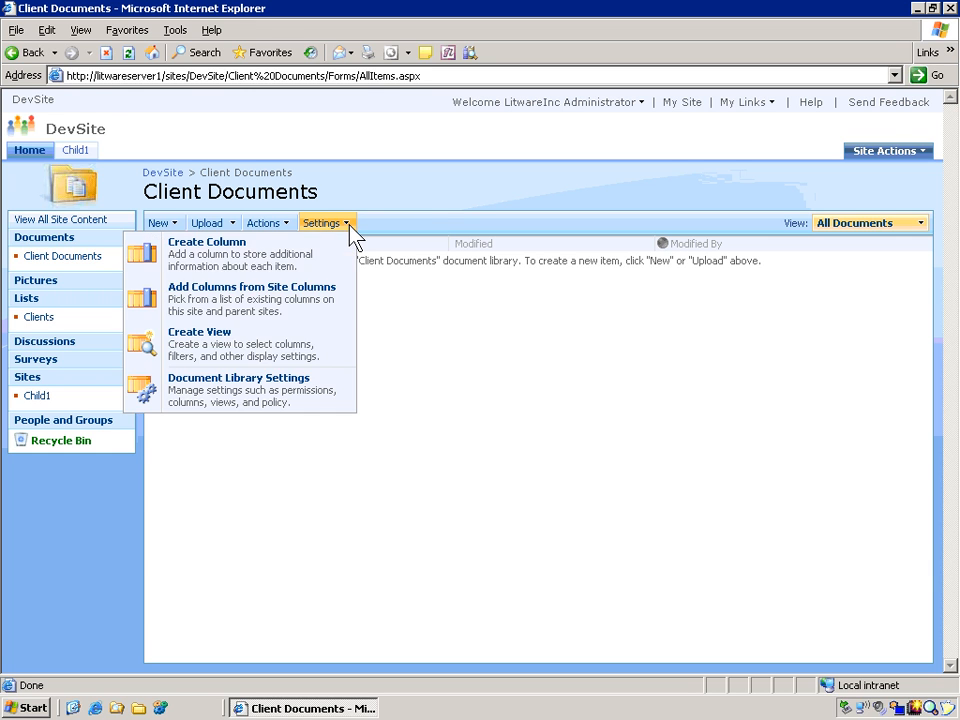
click(283, 399)
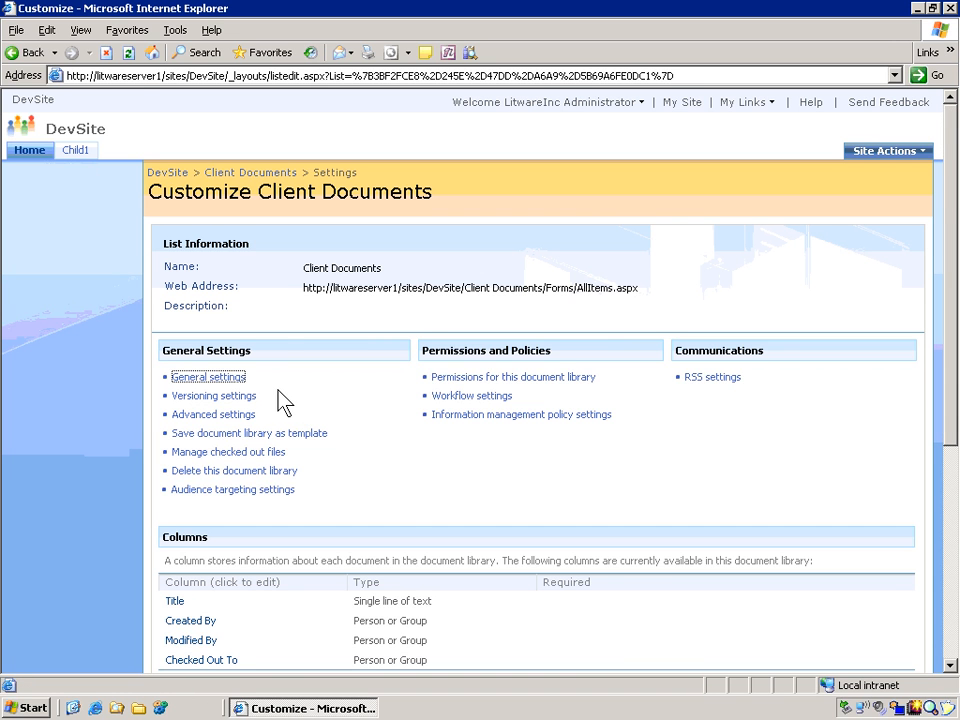
scroll(279, 398, down, 4)
scroll(277, 392, up, 4)
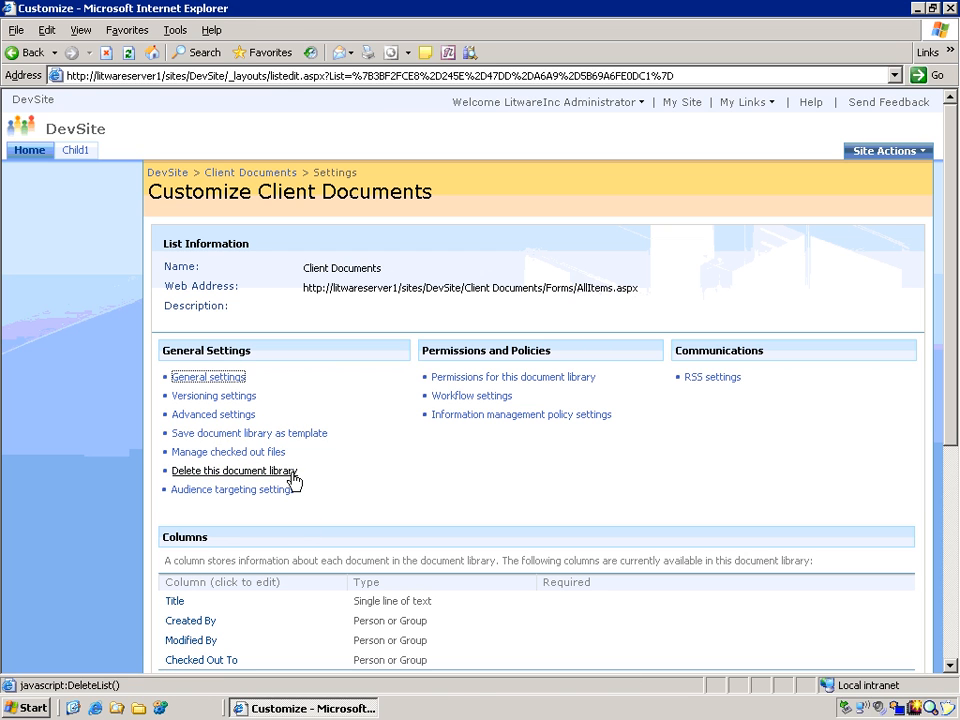
Allow management of content types in the Client Documents library's advanced settings and locate its Content Types section
click(238, 424)
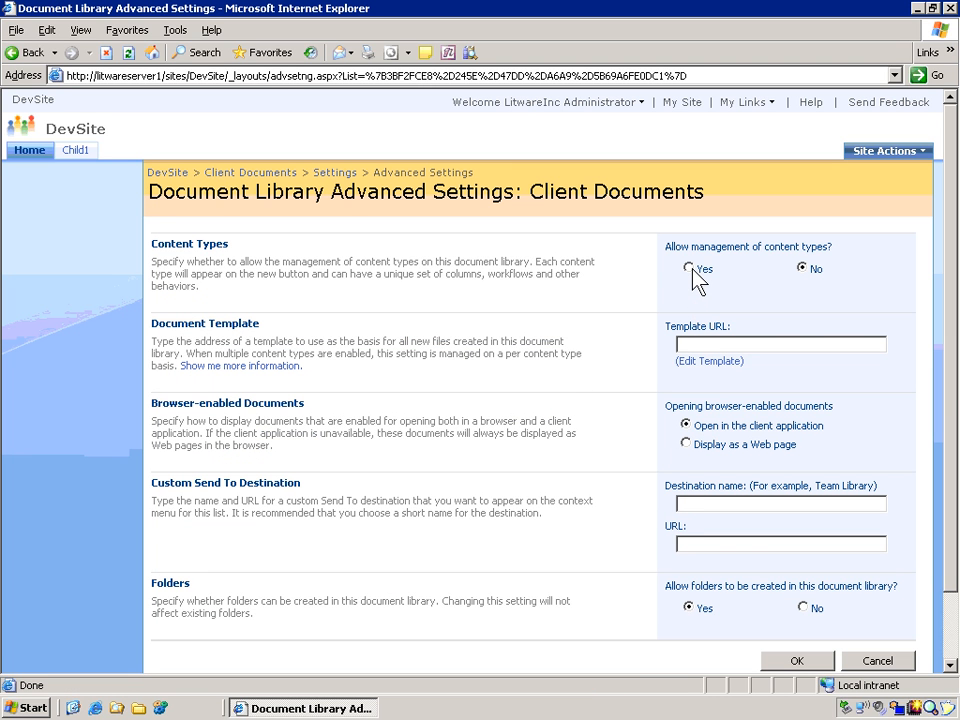
click(689, 269)
click(795, 662)
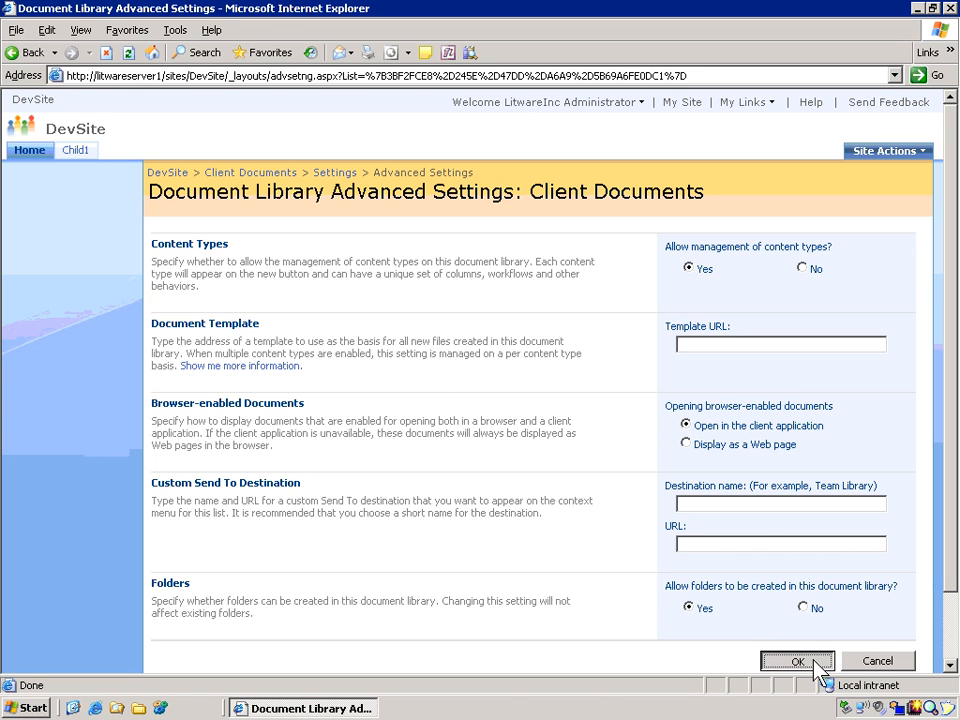
scroll(396, 446, down, 3)
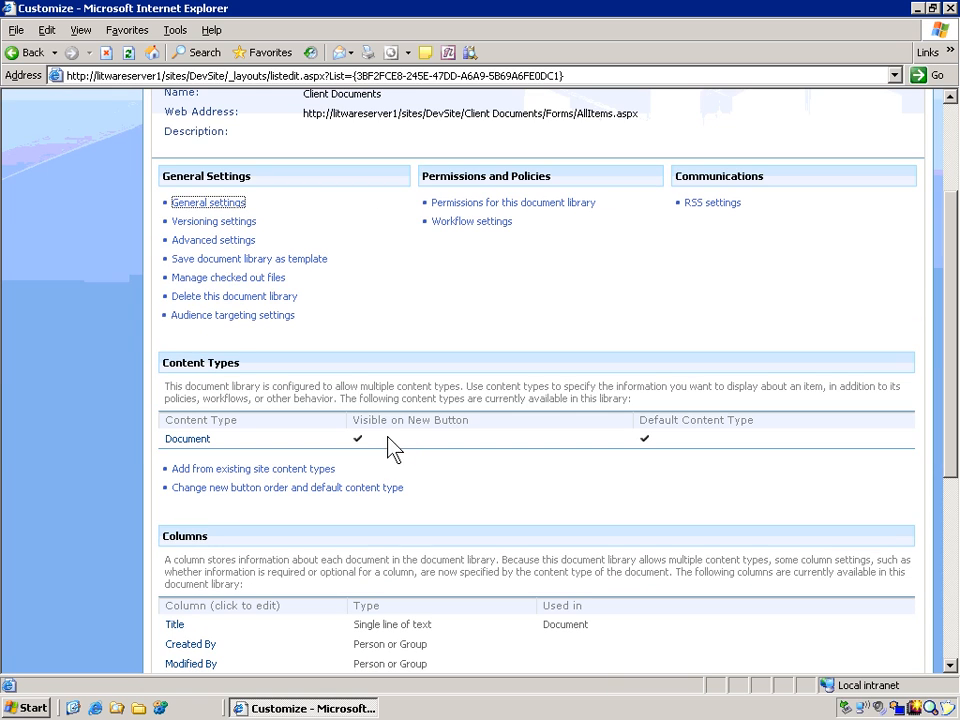
drag(248, 364, 165, 360)
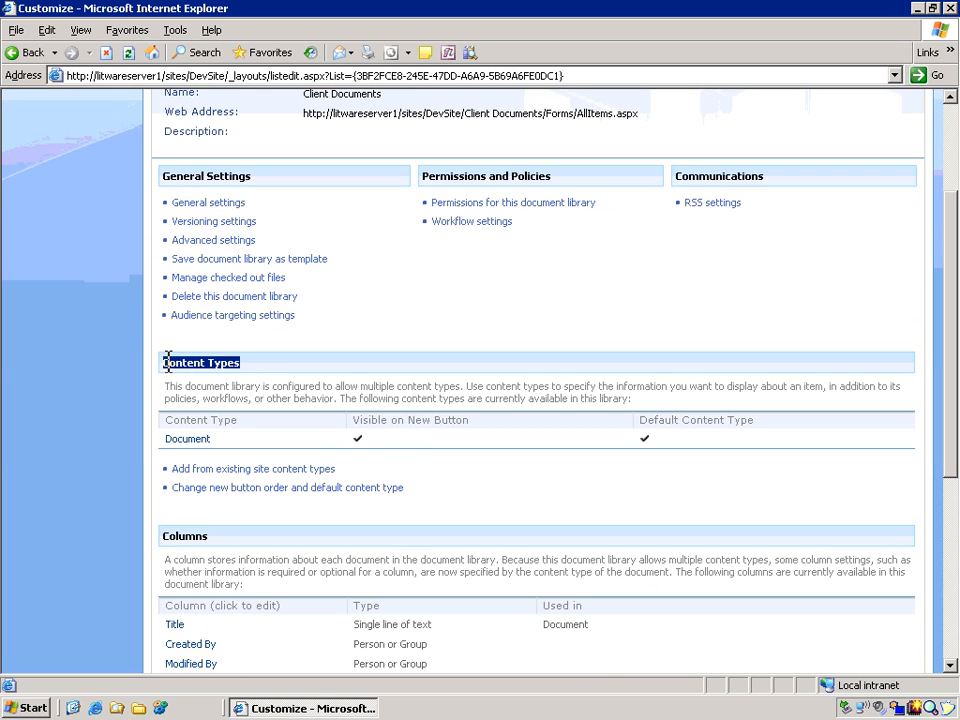
Add the Litware Presentation and Litware Proposal content types from the Litware group to the Client Documents library
click(320, 390)
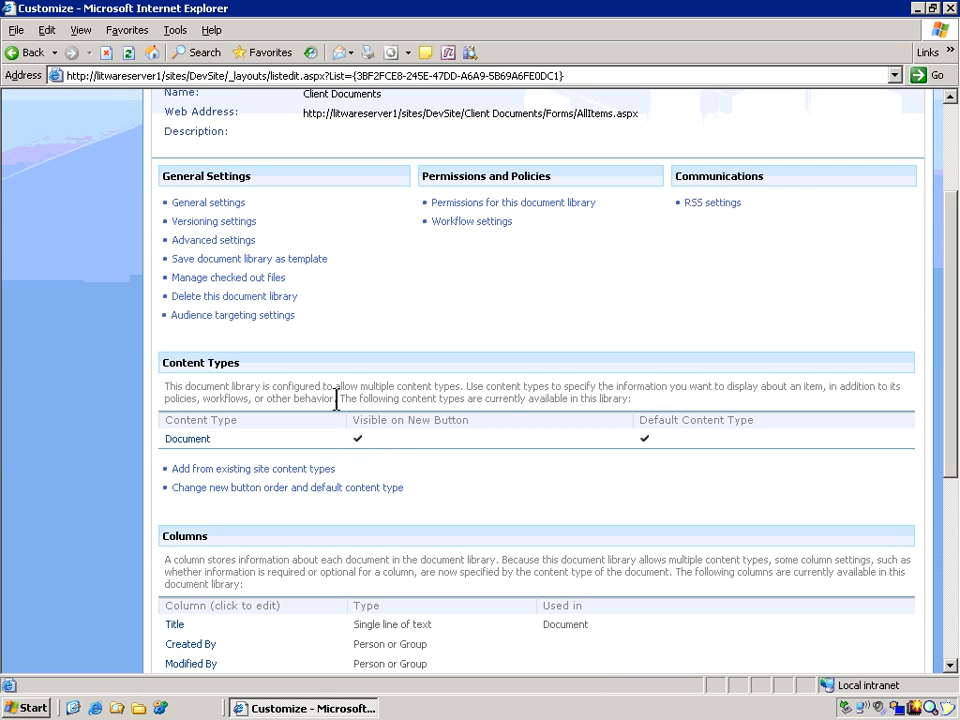
click(275, 470)
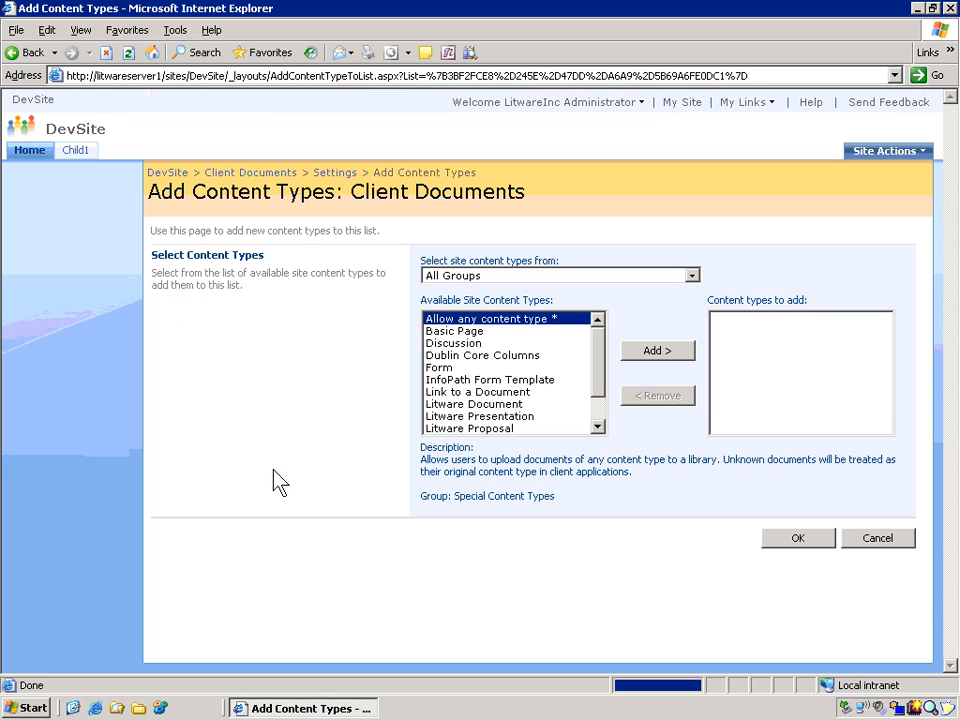
click(478, 275)
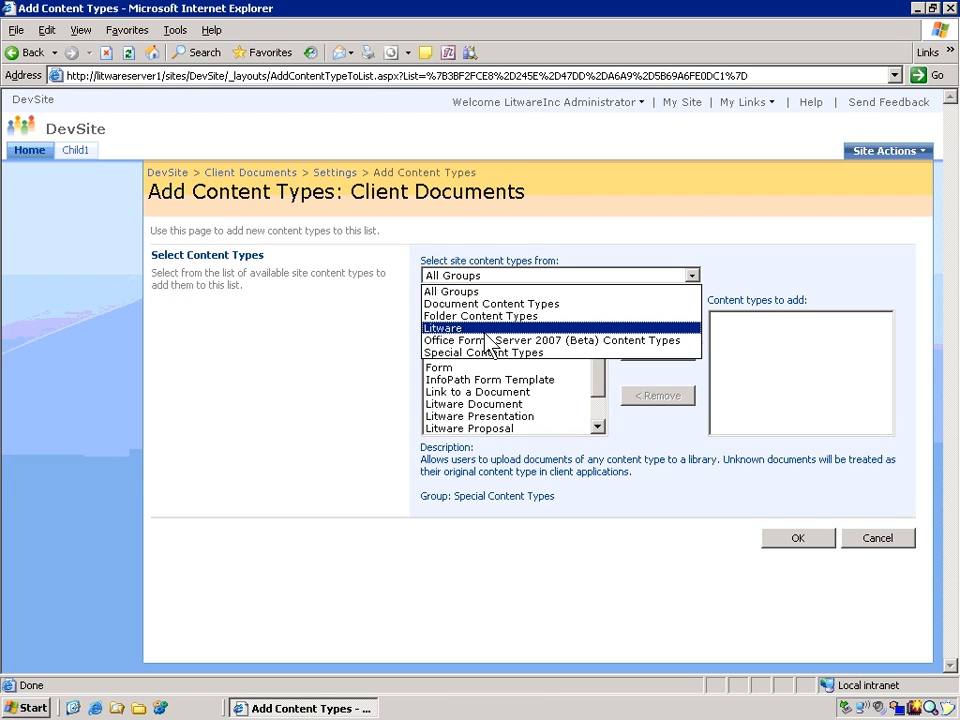
click(486, 329)
click(520, 331)
click(636, 351)
click(498, 331)
click(646, 349)
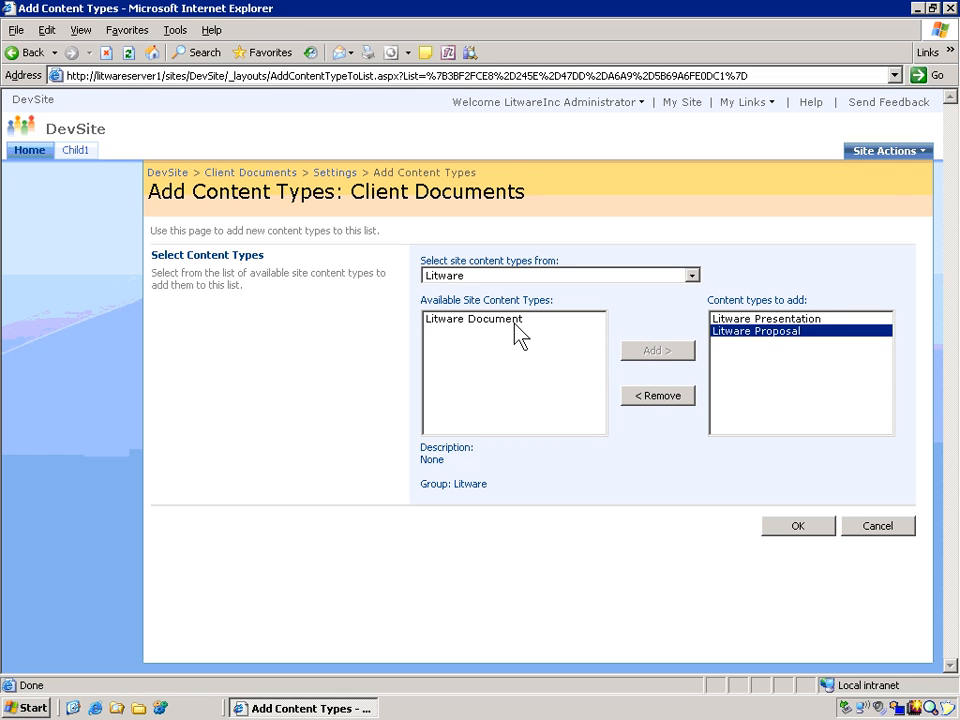
click(536, 321)
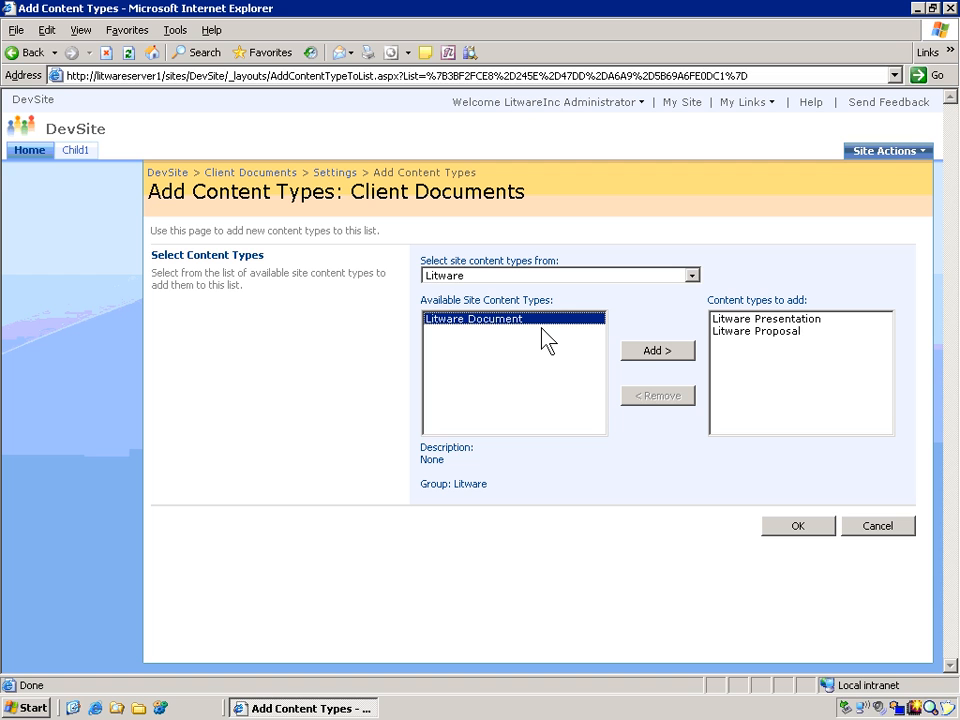
click(805, 525)
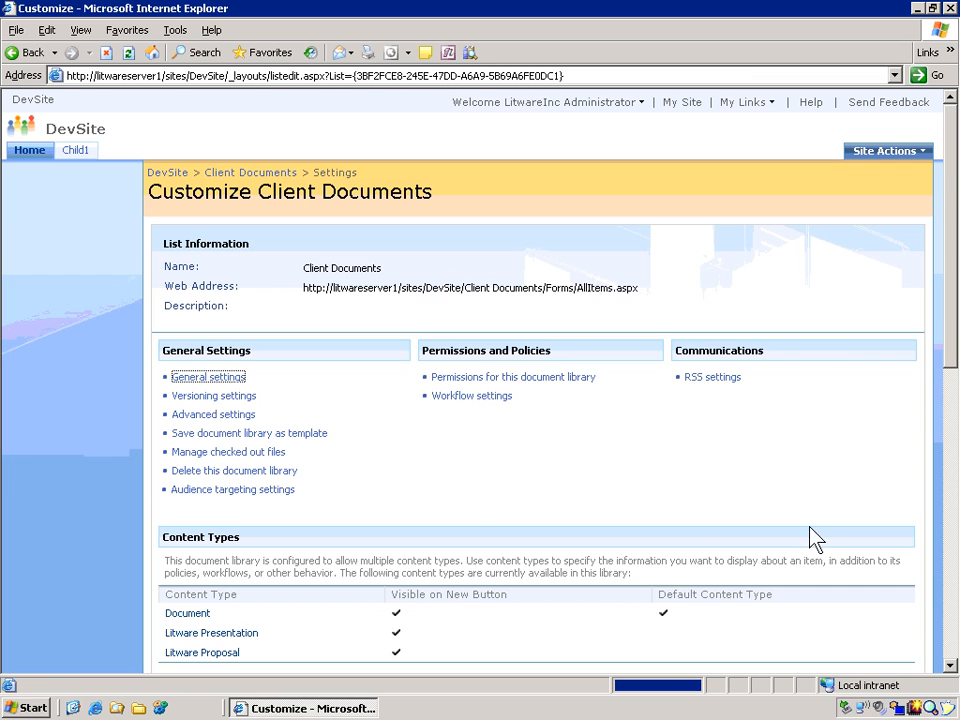
Delete the Document content type from the Client Documents library
scroll(470, 495, down, 3)
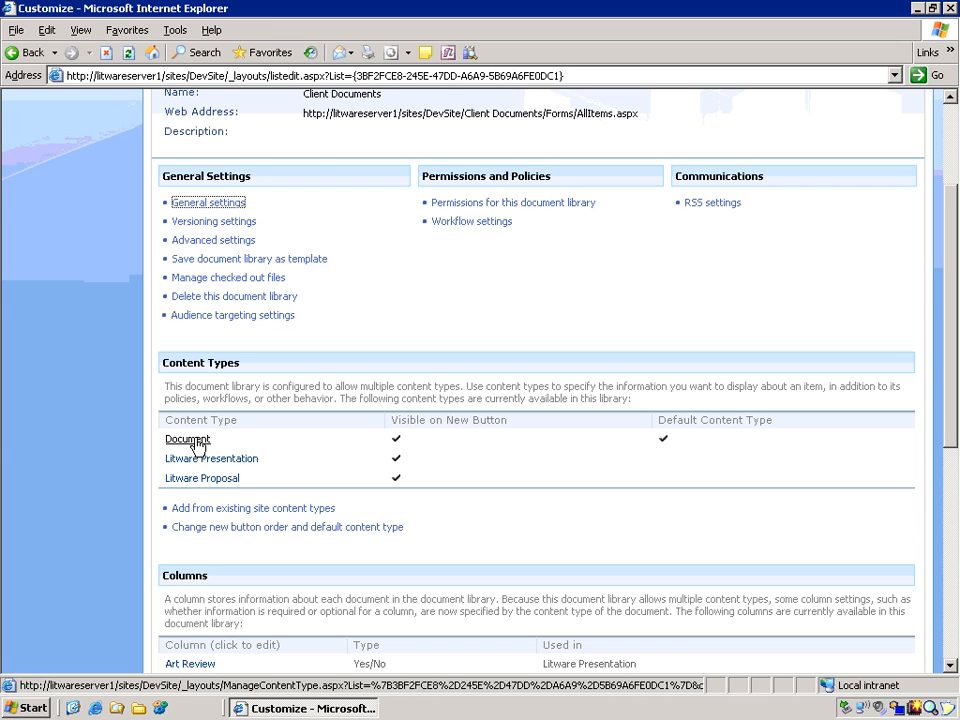
click(193, 441)
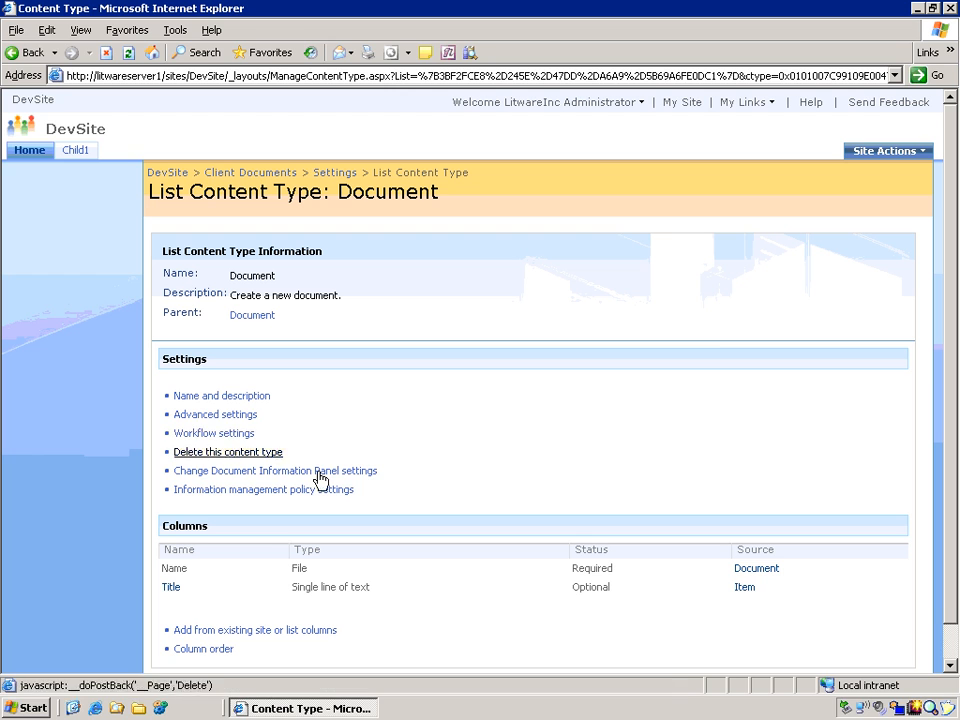
click(243, 459)
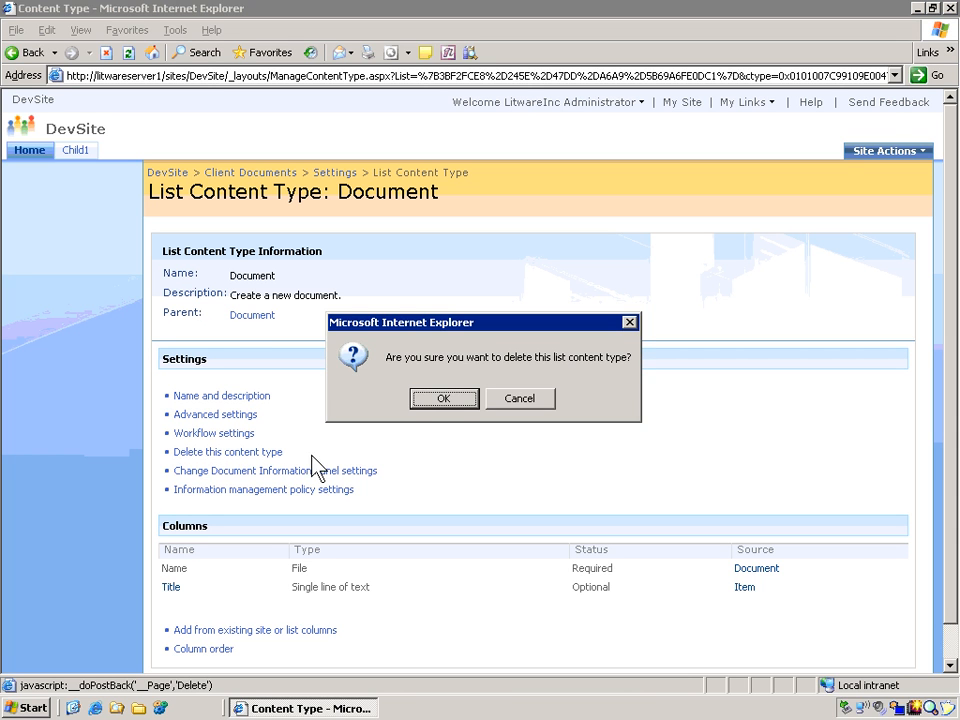
click(439, 401)
scroll(388, 431, down, 3)
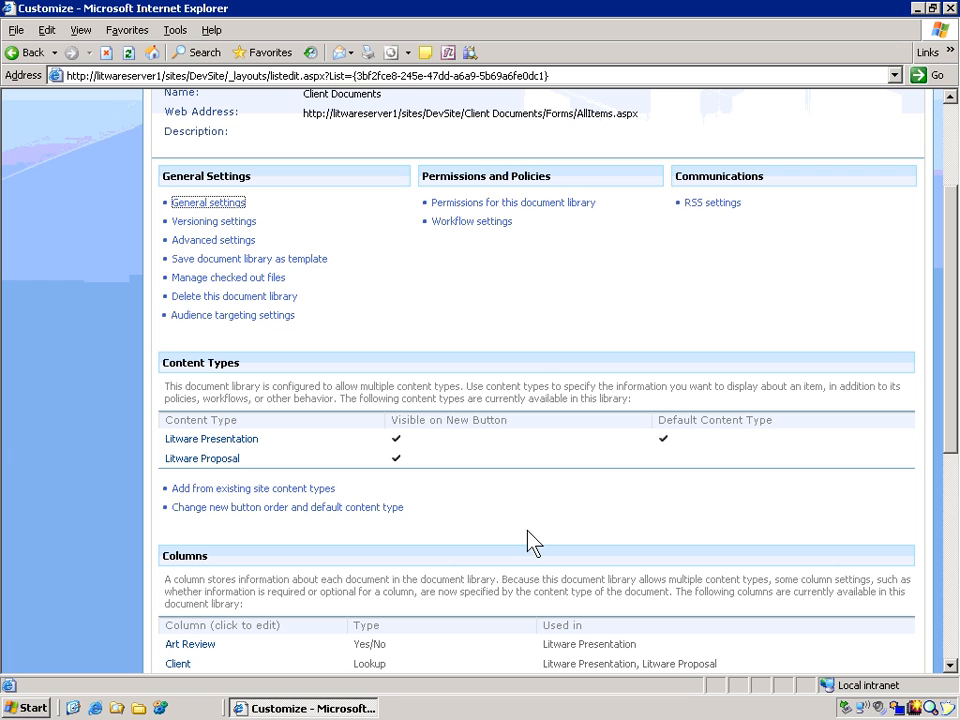
Return to the Client Documents library and check which new item types it offers
scroll(530, 537, up, 3)
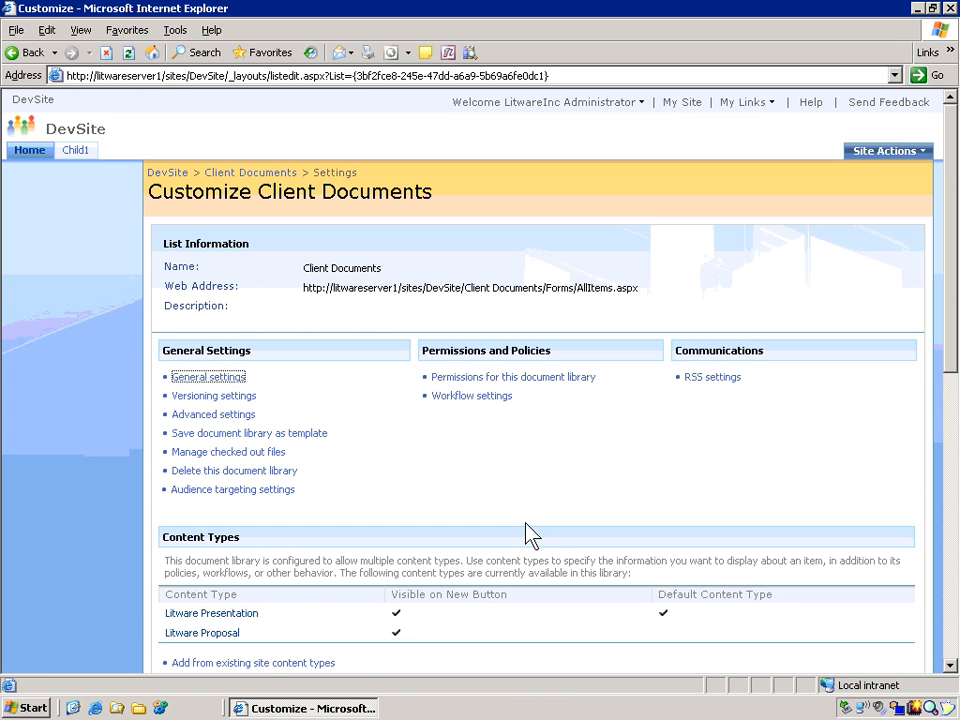
click(262, 177)
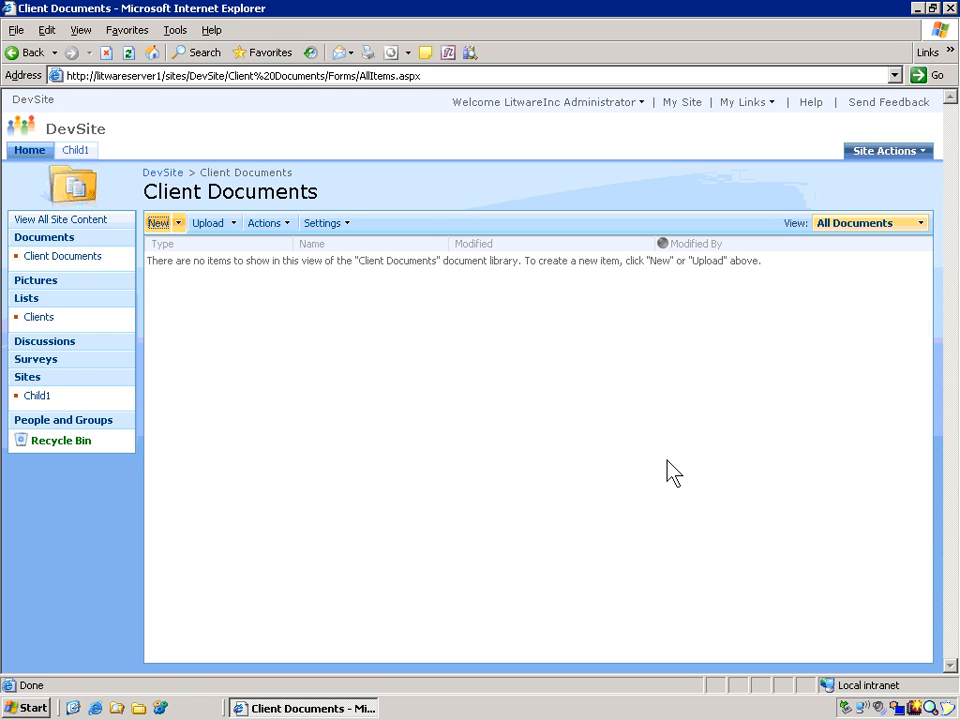
click(185, 229)
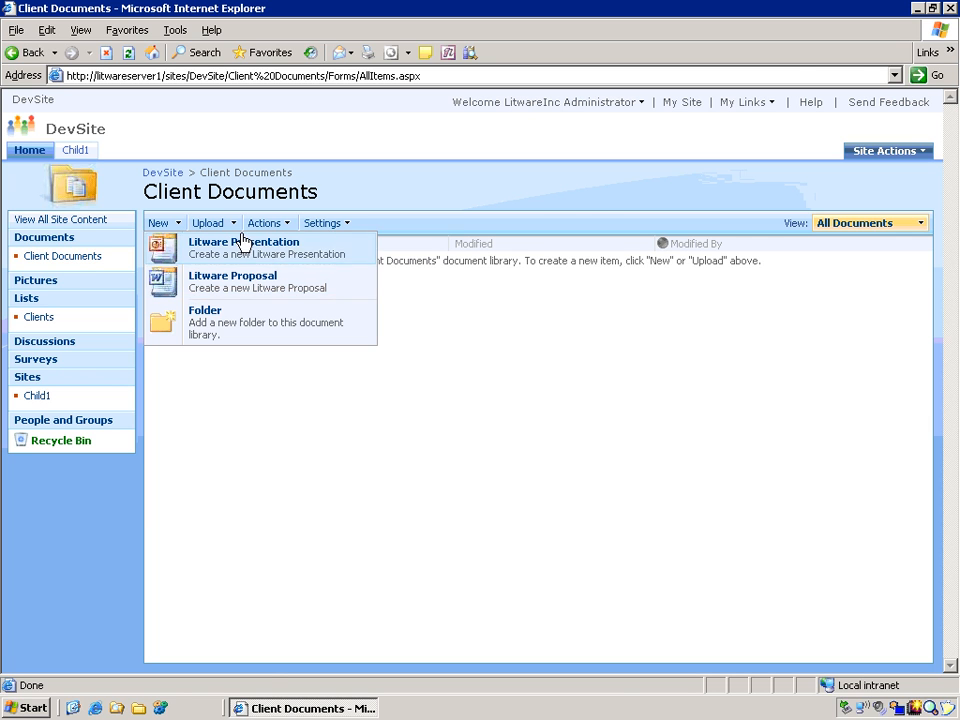
Upload Wingtip Sales Proposal.docx from the LitwareDocuments folder to the Client Documents library
click(210, 224)
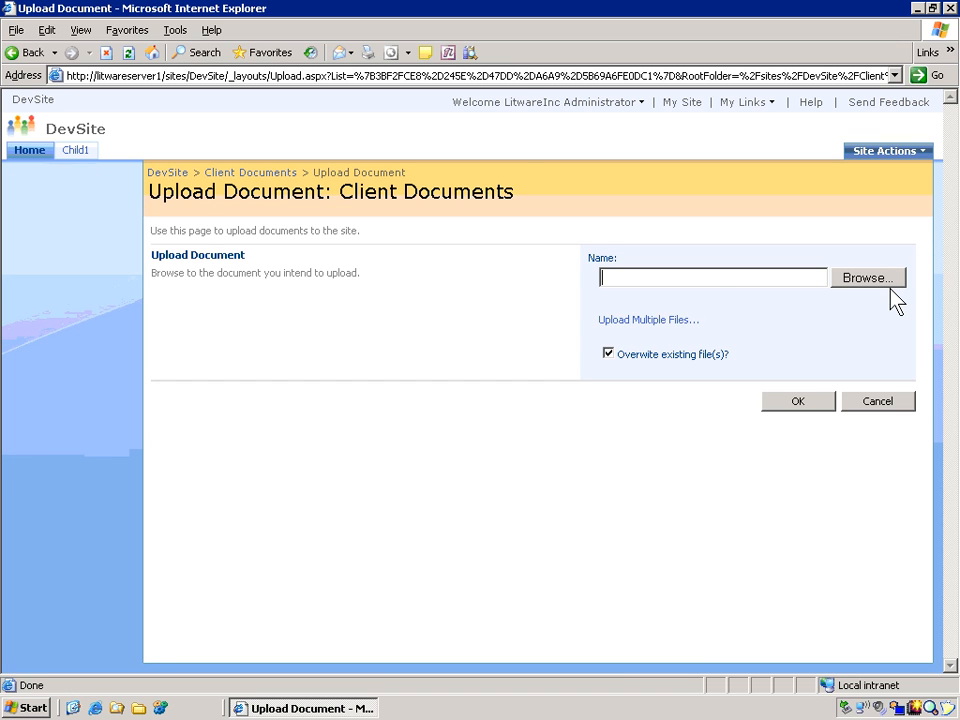
click(878, 280)
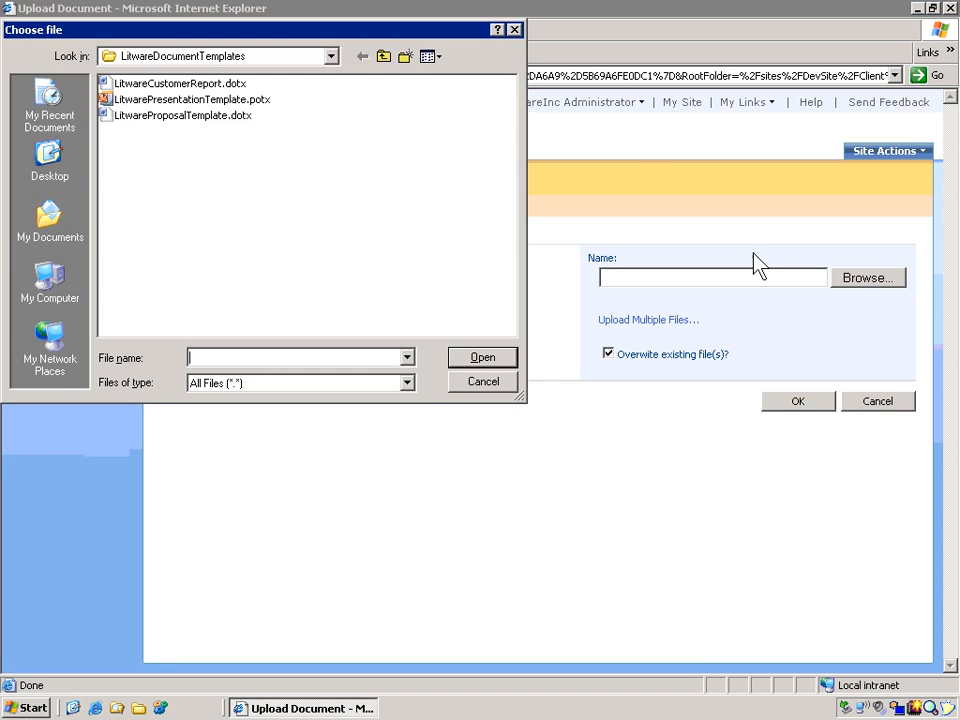
click(382, 60)
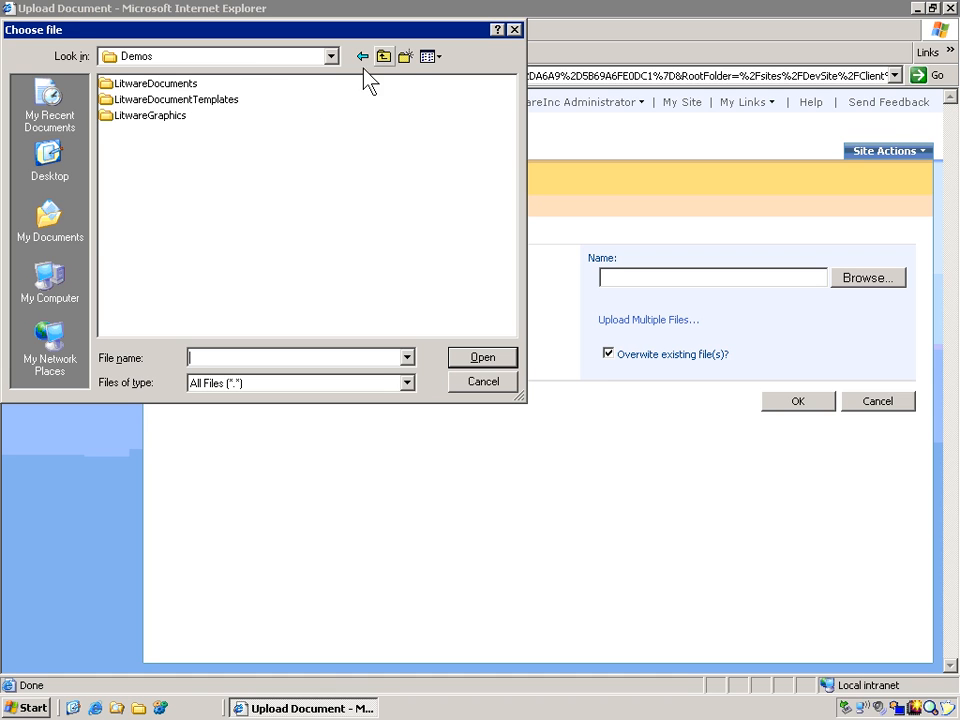
double_click(112, 83)
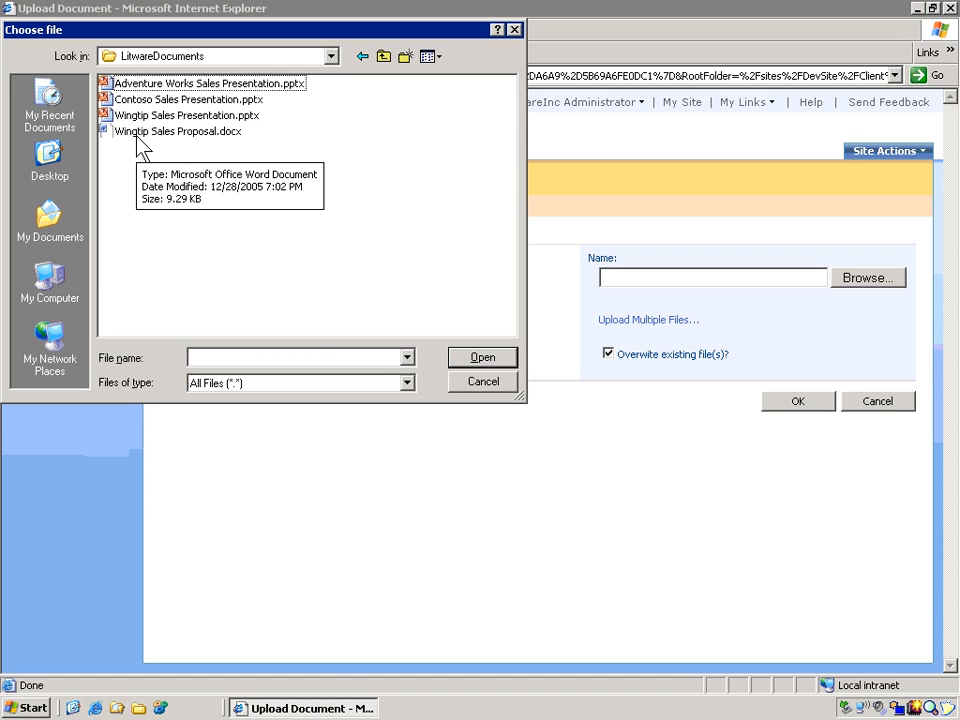
double_click(138, 137)
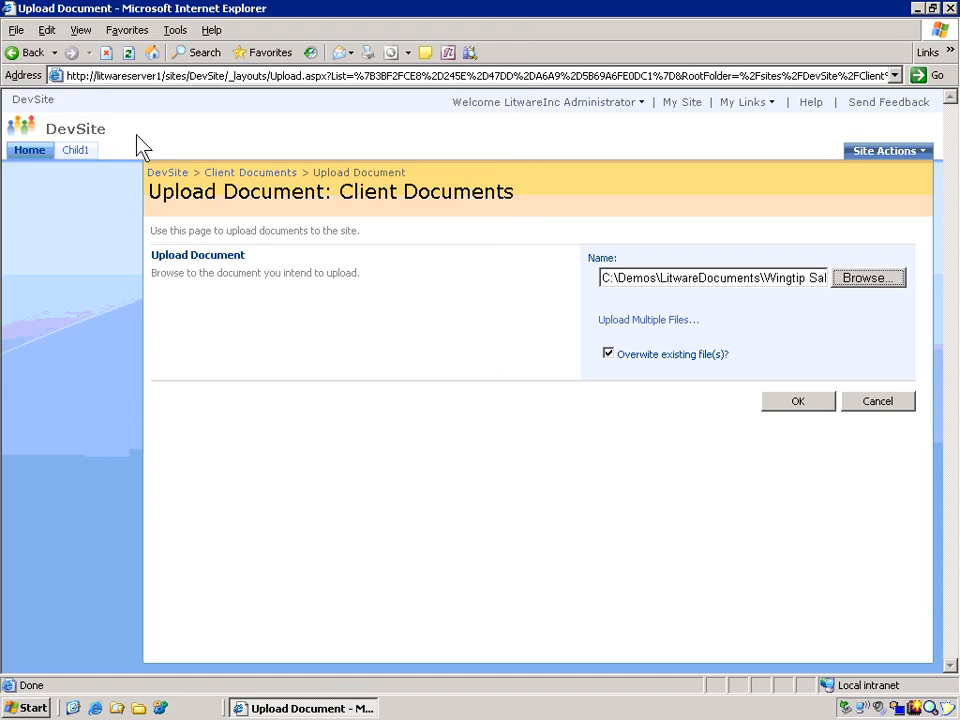
click(809, 400)
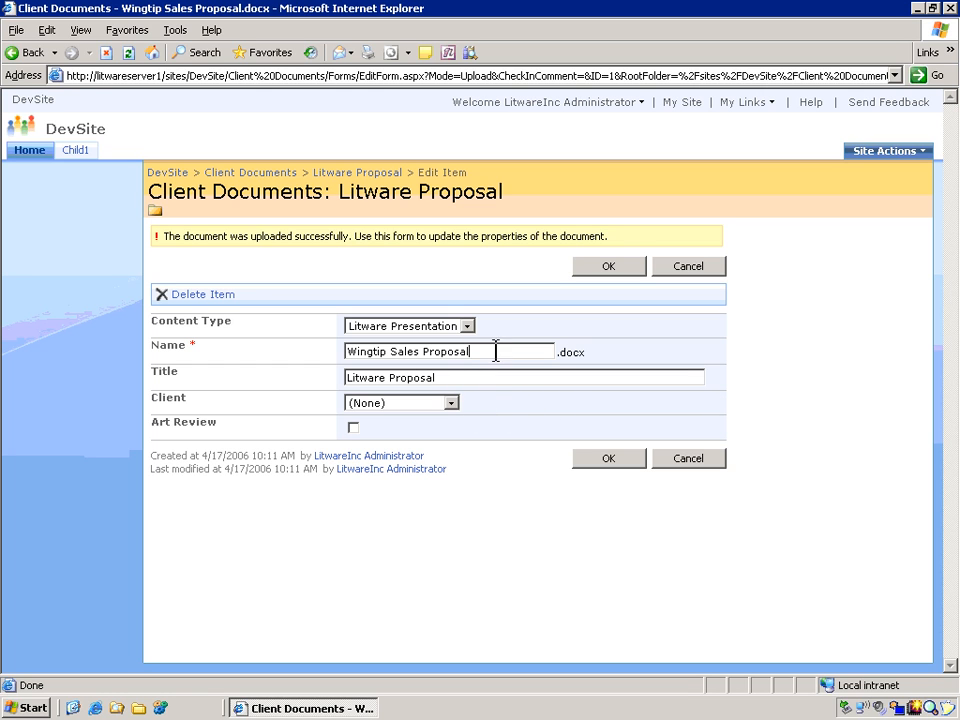
Try Wingtip Toys as the client, and switch the content type to Litware Proposal and back to Litware Presentation to compare their fields
drag(497, 351, 347, 351)
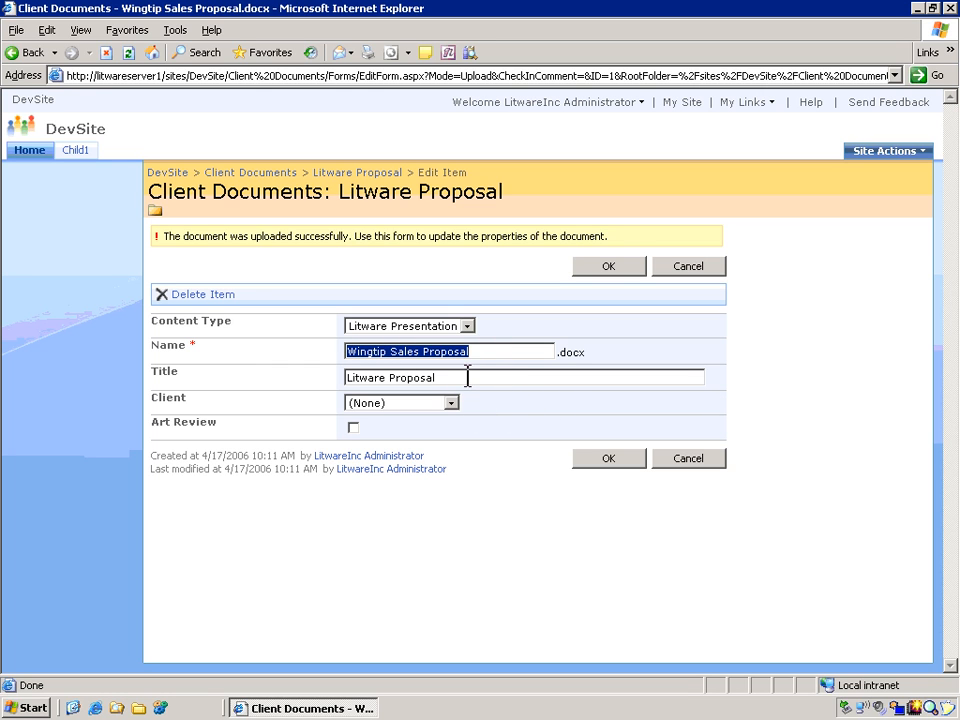
click(451, 404)
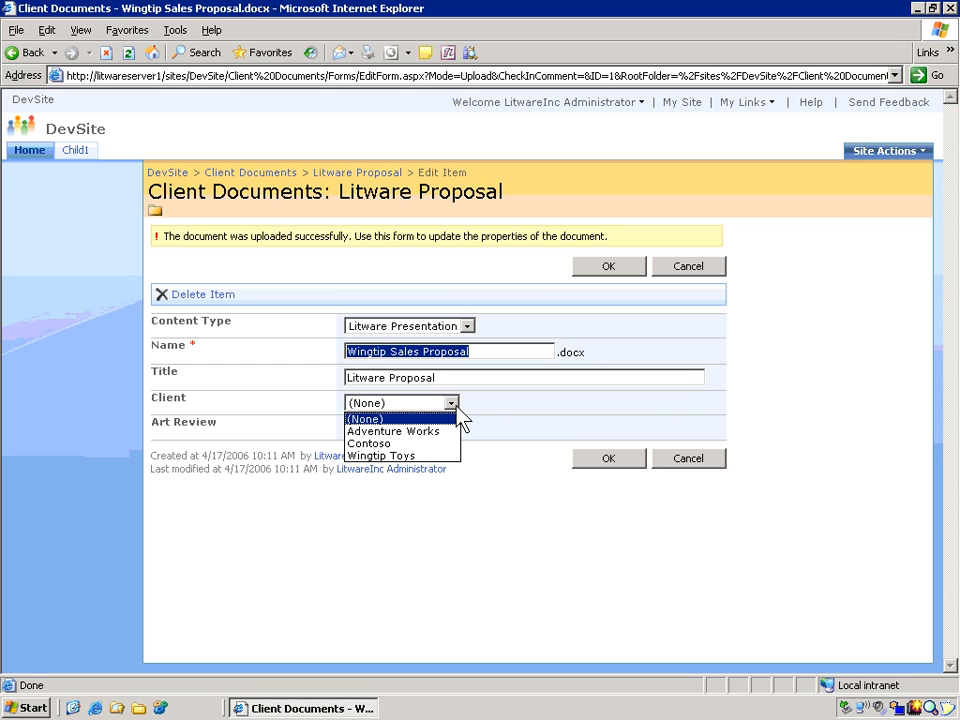
click(433, 456)
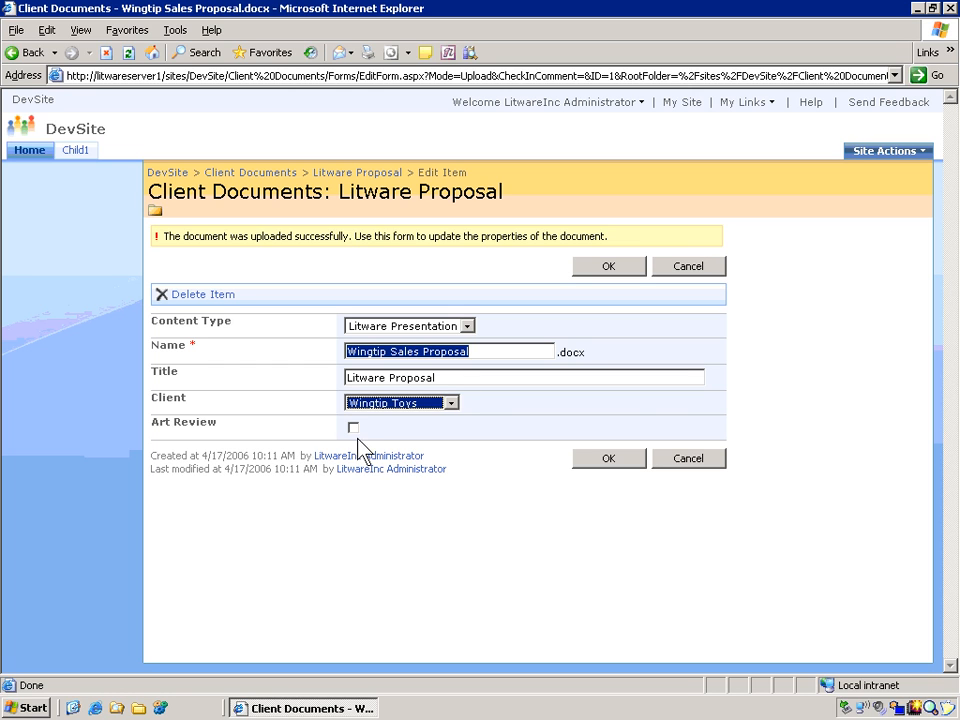
click(467, 326)
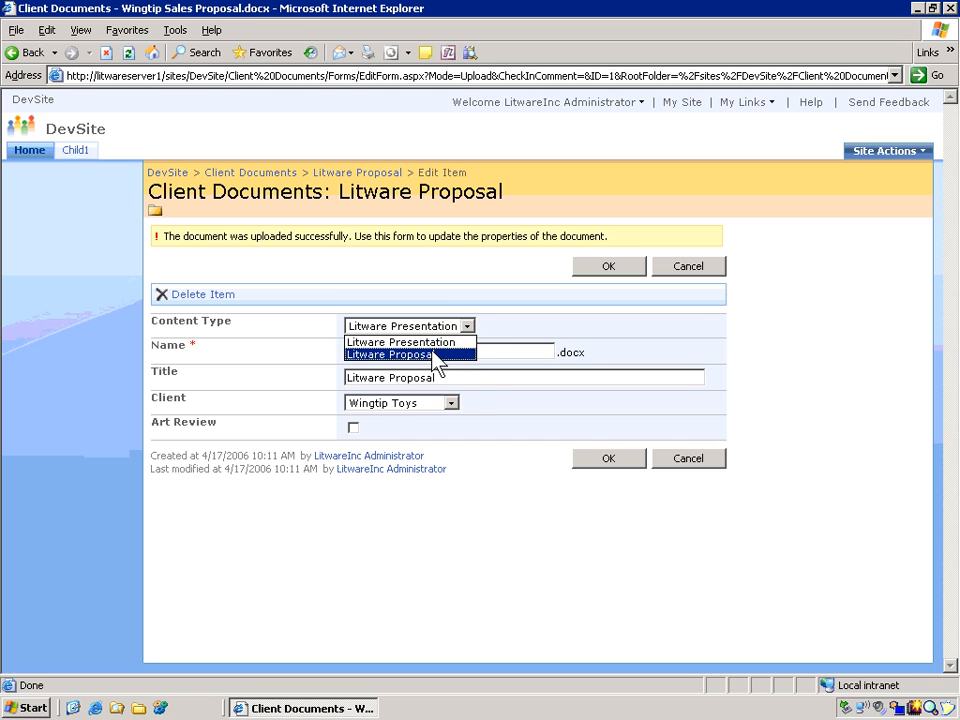
click(435, 355)
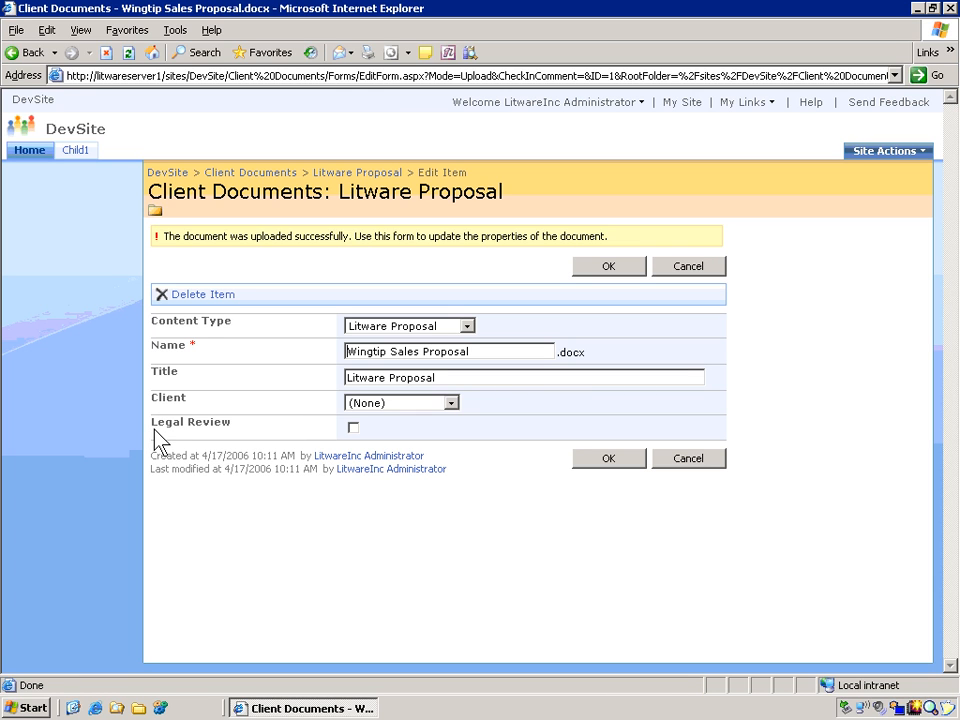
click(467, 328)
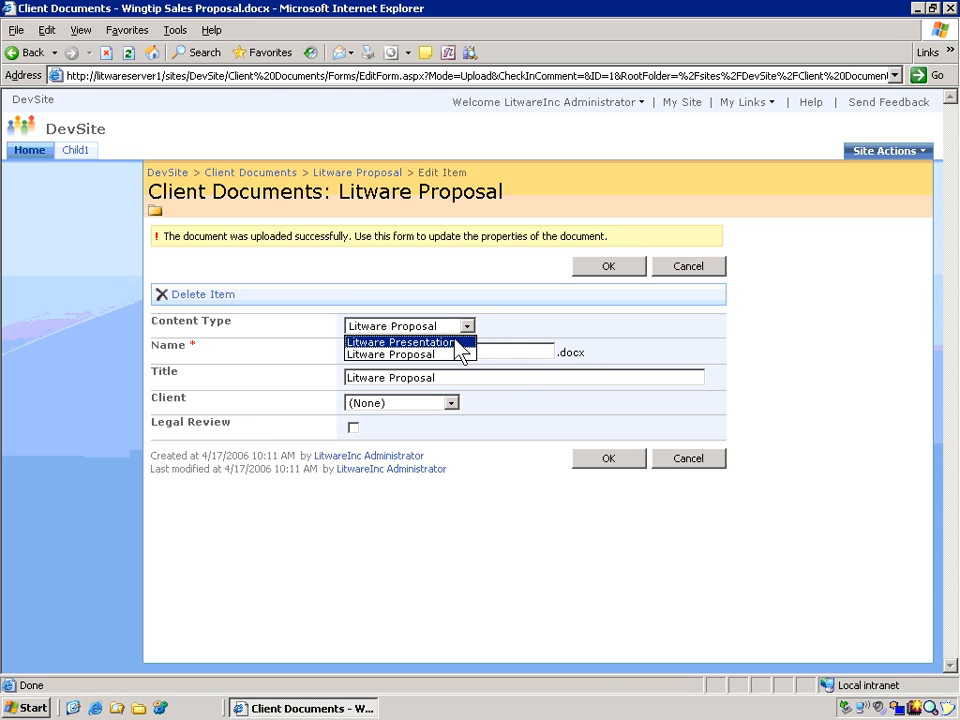
click(456, 346)
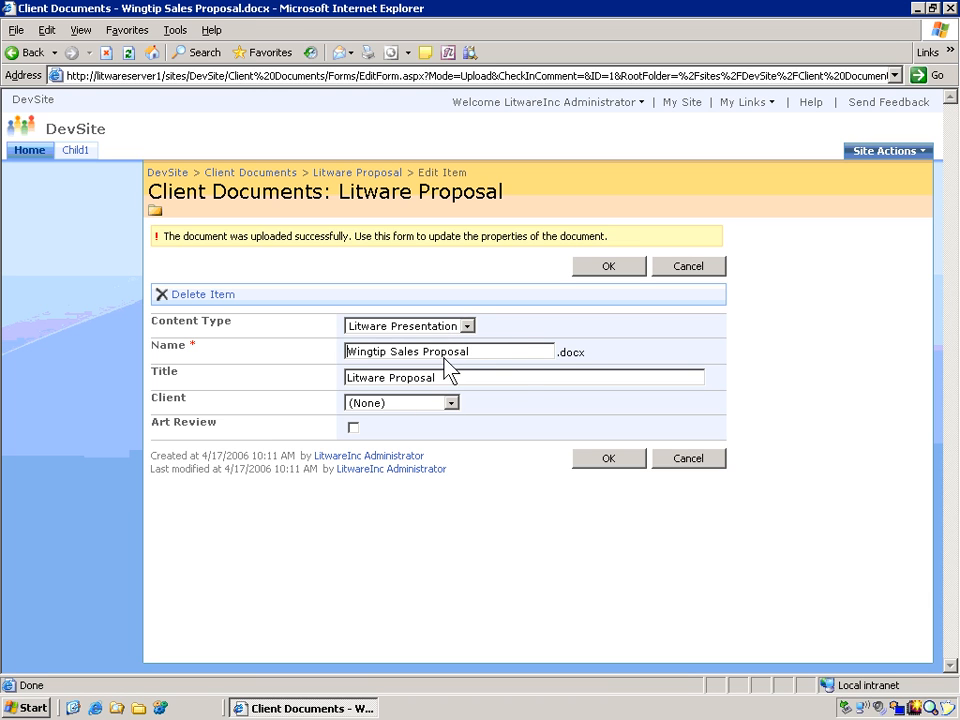
Save the uploaded proposal with content type Litware Proposal, client Wingtip Toys and Legal Review checked
click(467, 326)
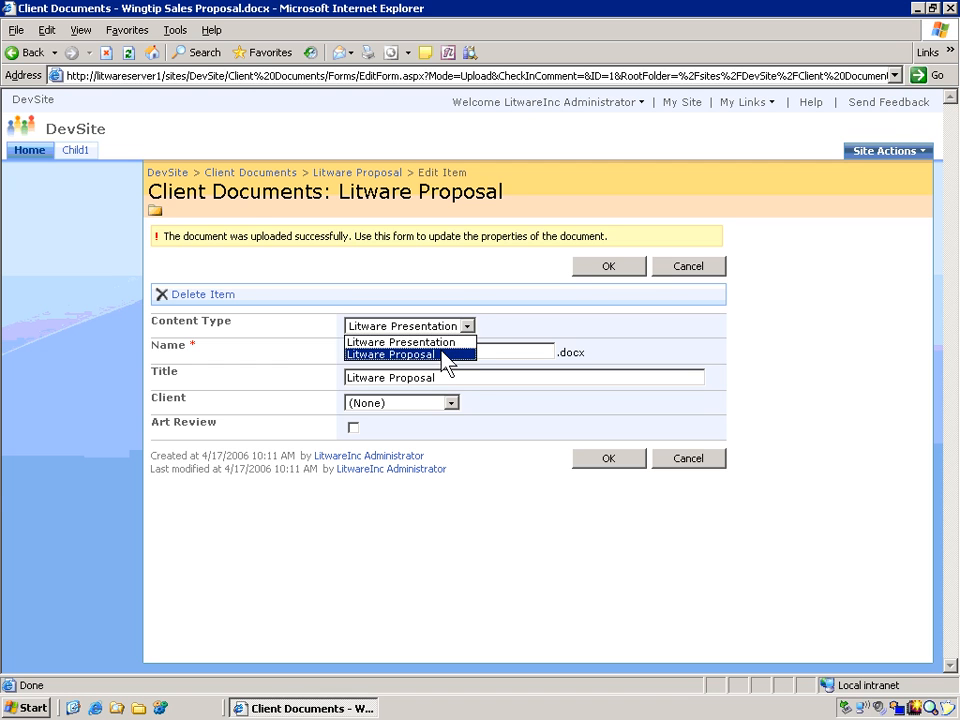
click(444, 357)
click(451, 403)
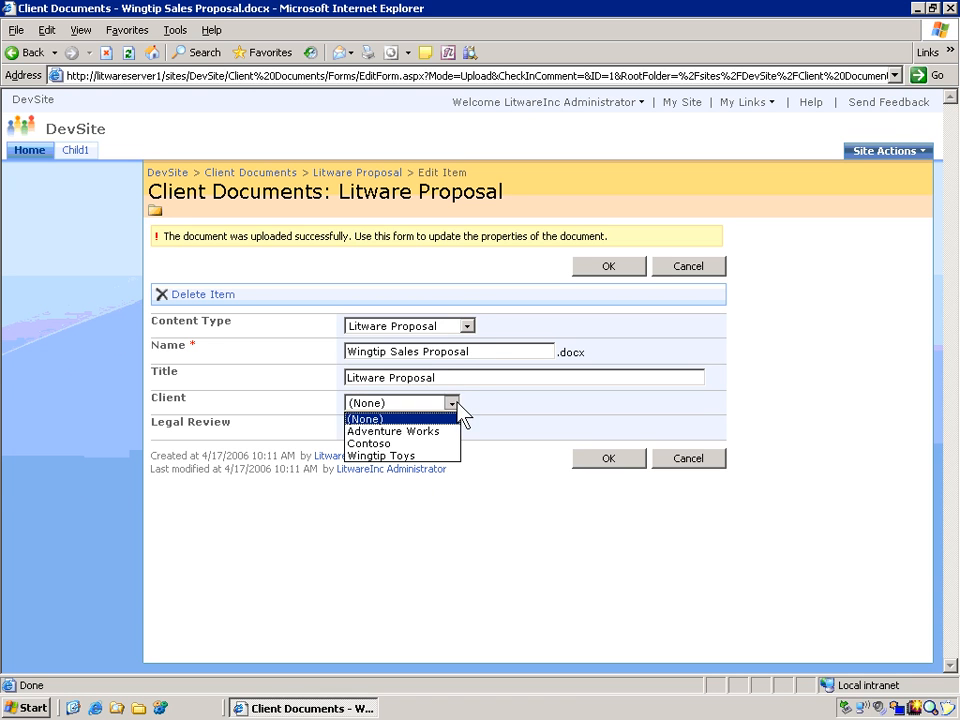
click(430, 456)
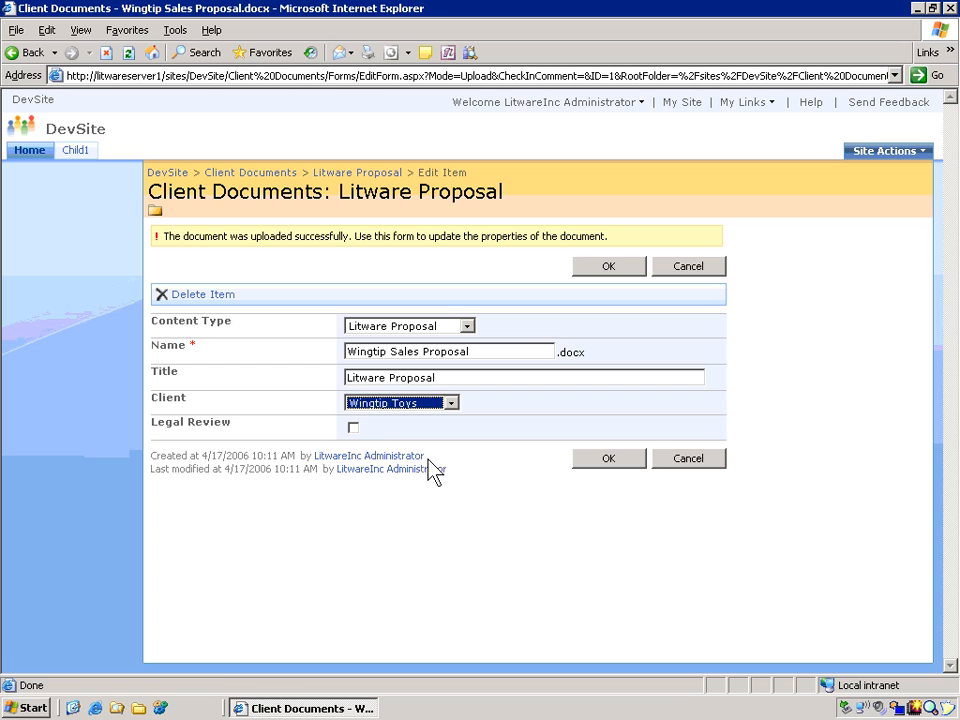
click(354, 428)
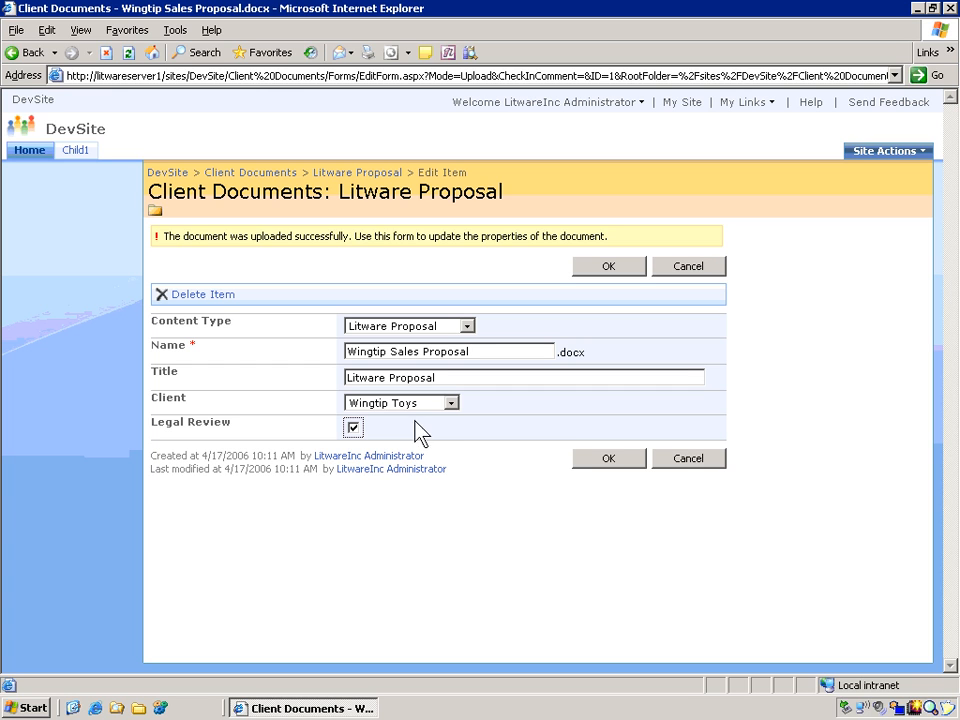
click(618, 461)
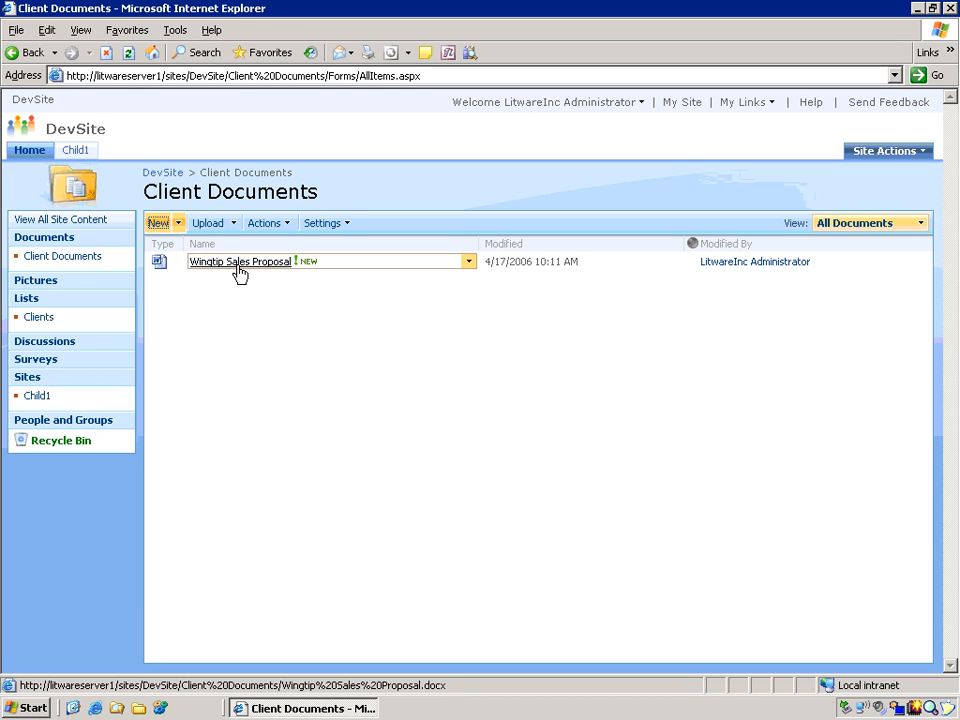
Upload Contoso Sales Presentation.pptx from the LitwareDocuments folder to the Client Documents library
click(209, 224)
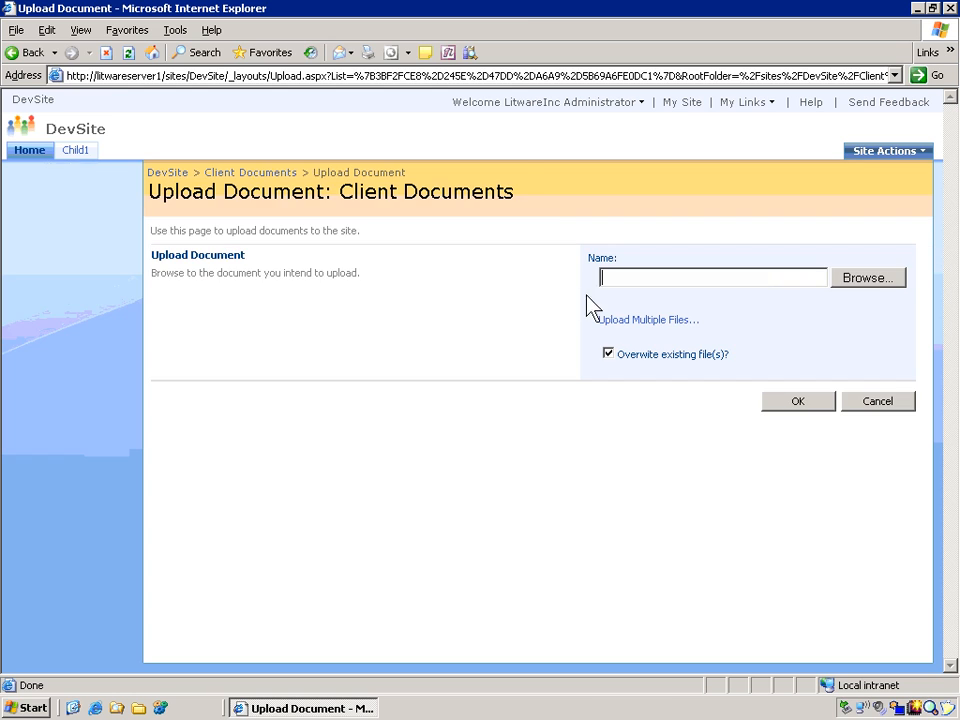
click(886, 280)
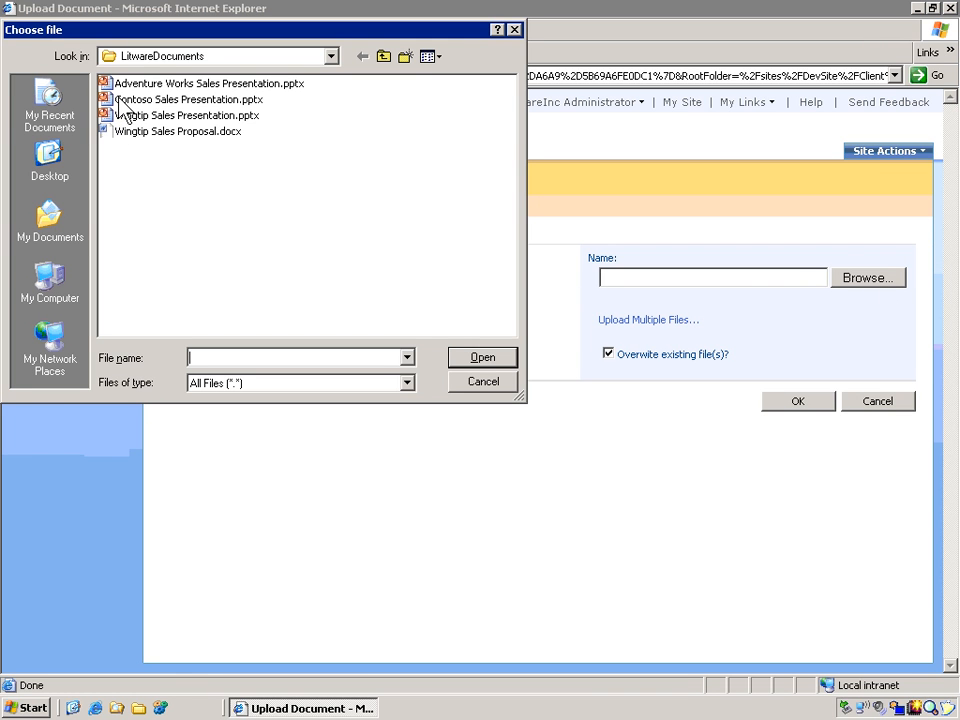
double_click(120, 100)
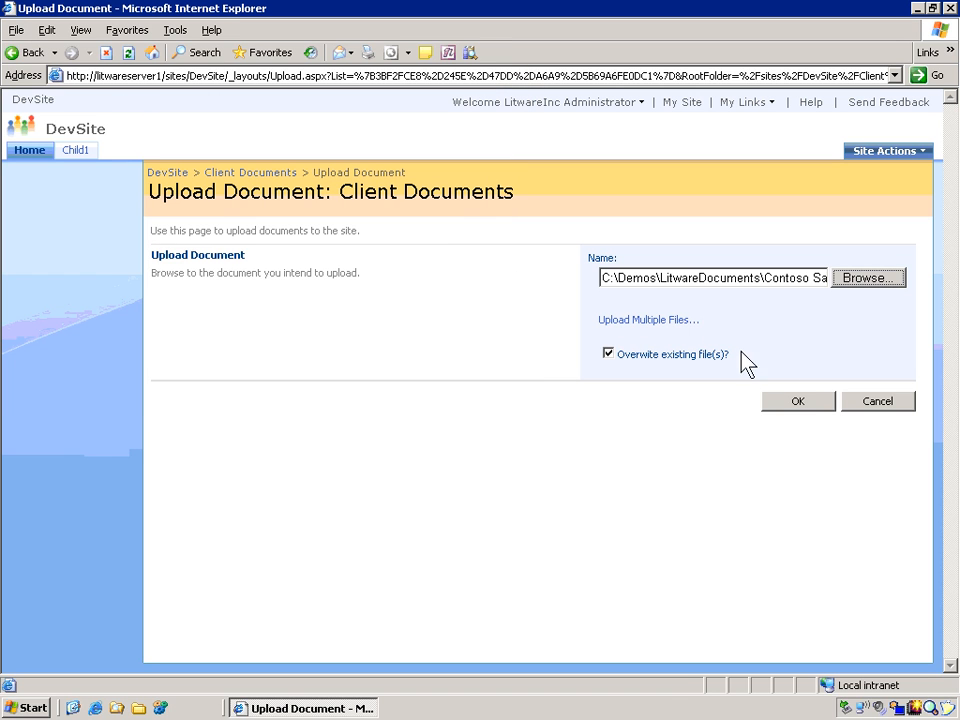
click(809, 404)
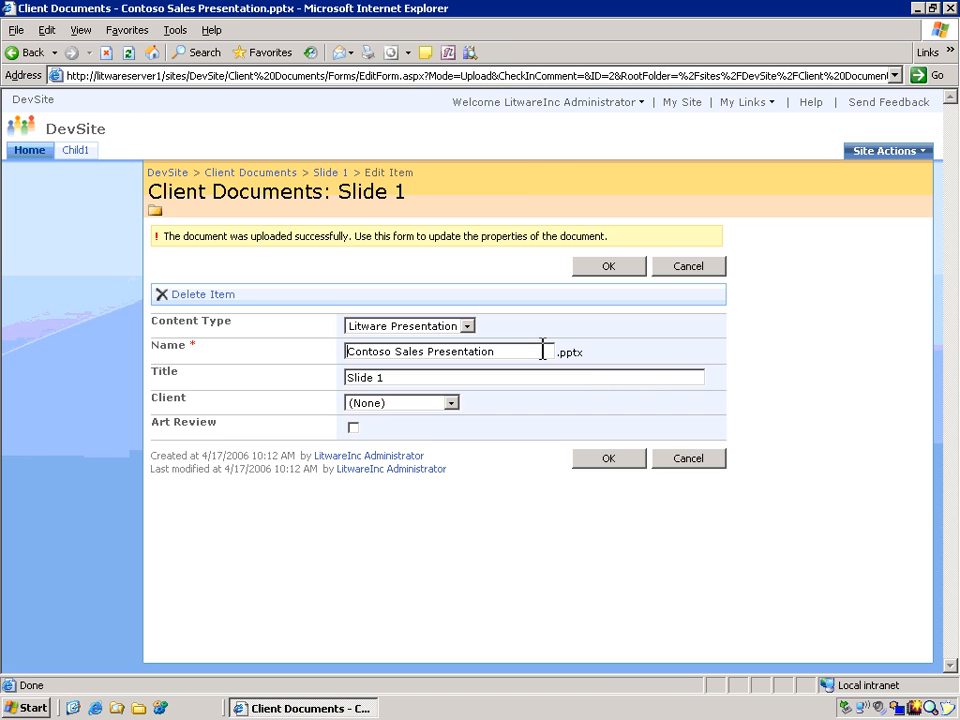
Save the uploaded Contoso Sales Presentation with content type Litware Presentation and client Contoso, leaving Art Review unchecked
click(450, 403)
click(440, 443)
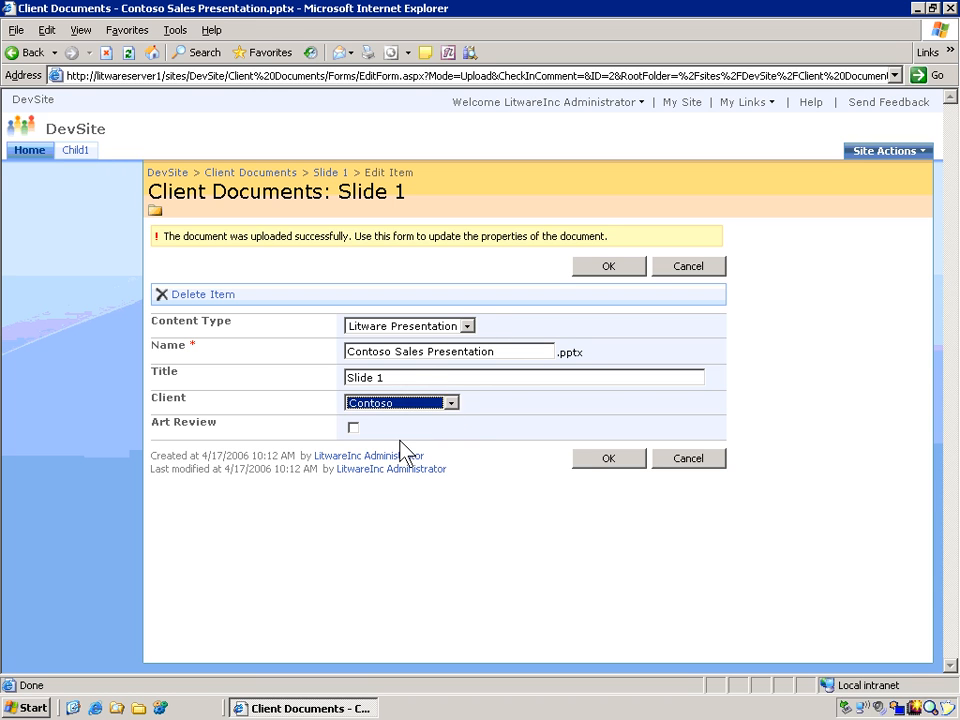
click(617, 464)
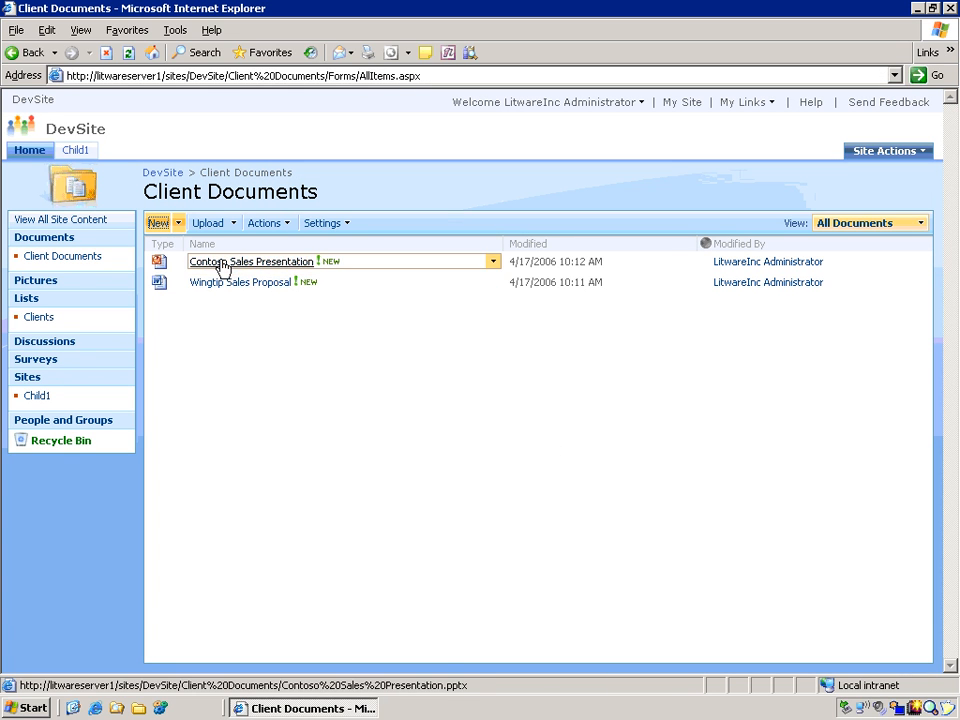
Open Wingtip Sales Proposal from the Client Documents library for editing in Microsoft Word, accepting the file security prompt
mouse_move(228, 266)
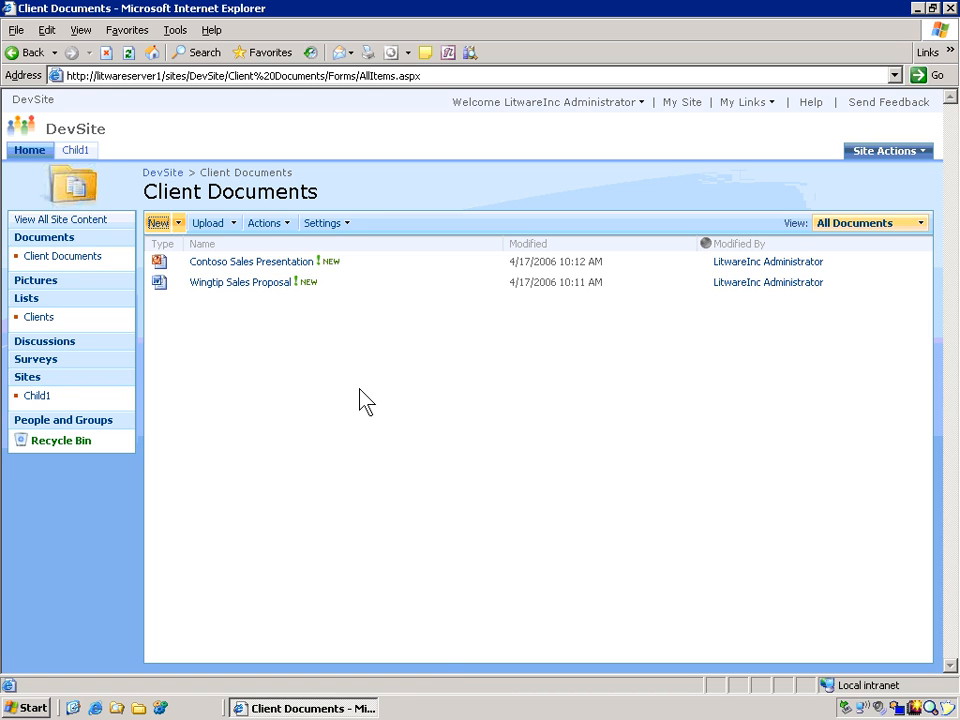
mouse_move(492, 286)
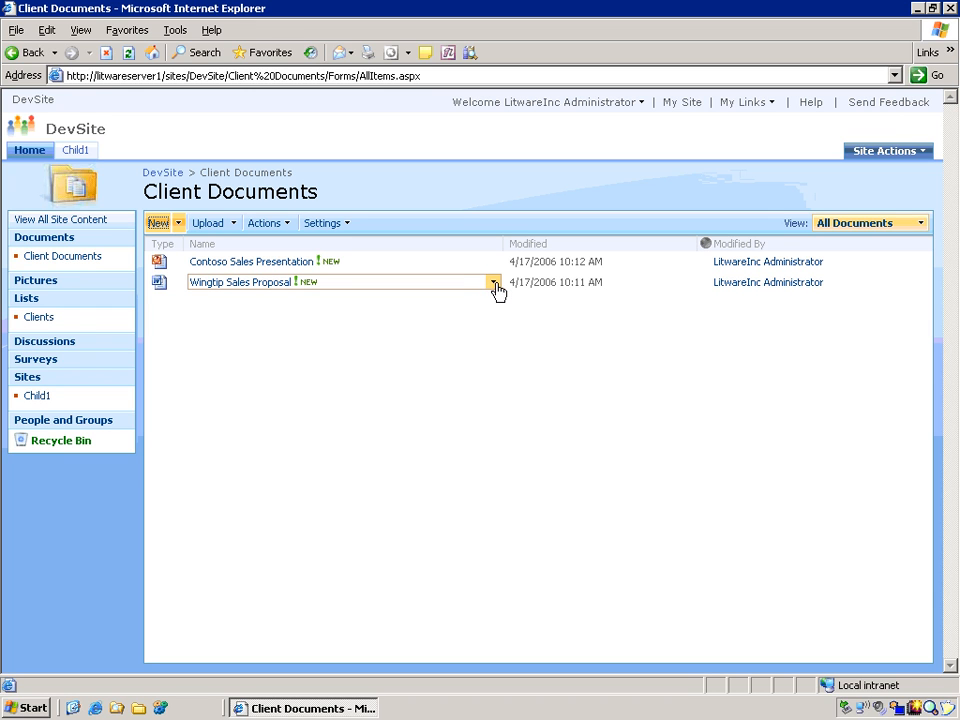
click(494, 285)
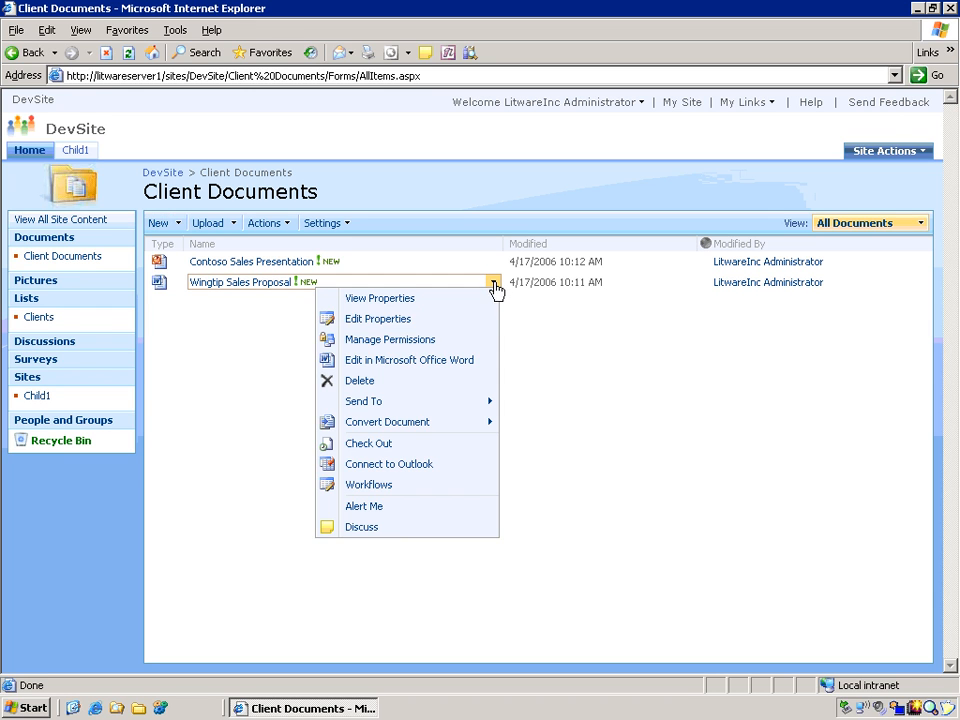
click(415, 359)
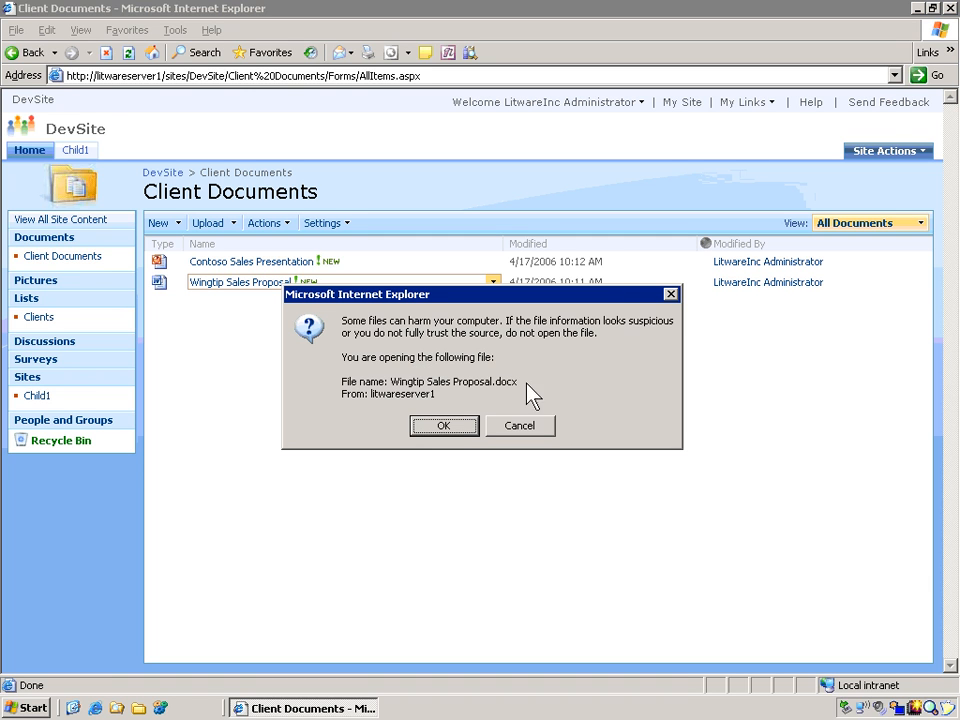
click(454, 434)
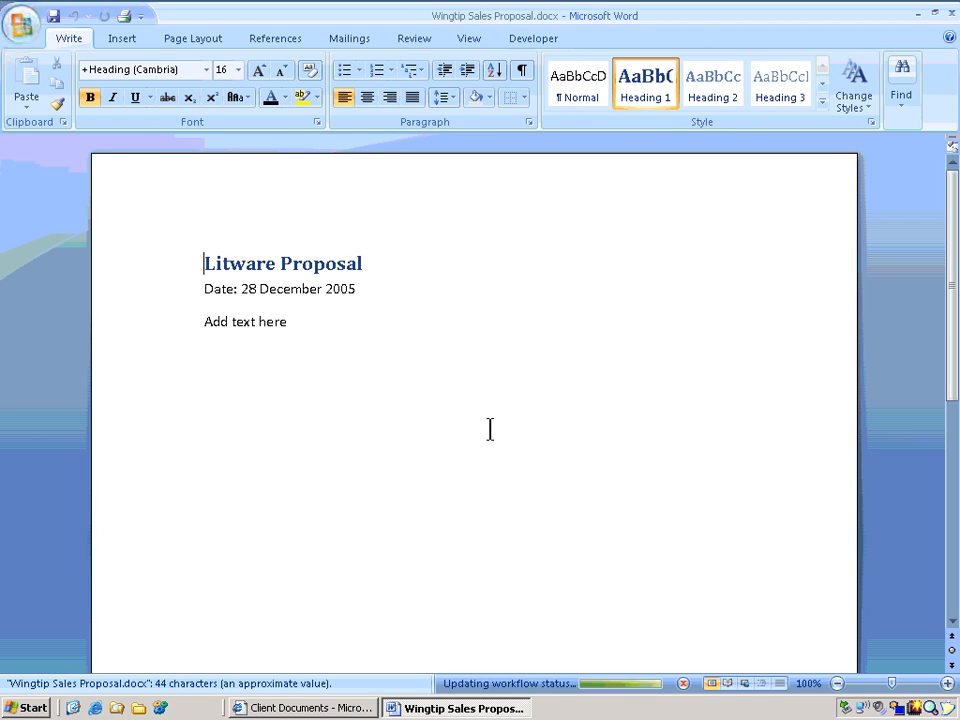
Show the proposal's document properties above the page and check the available Client choices, keeping Wingtip Toys selected
click(469, 44)
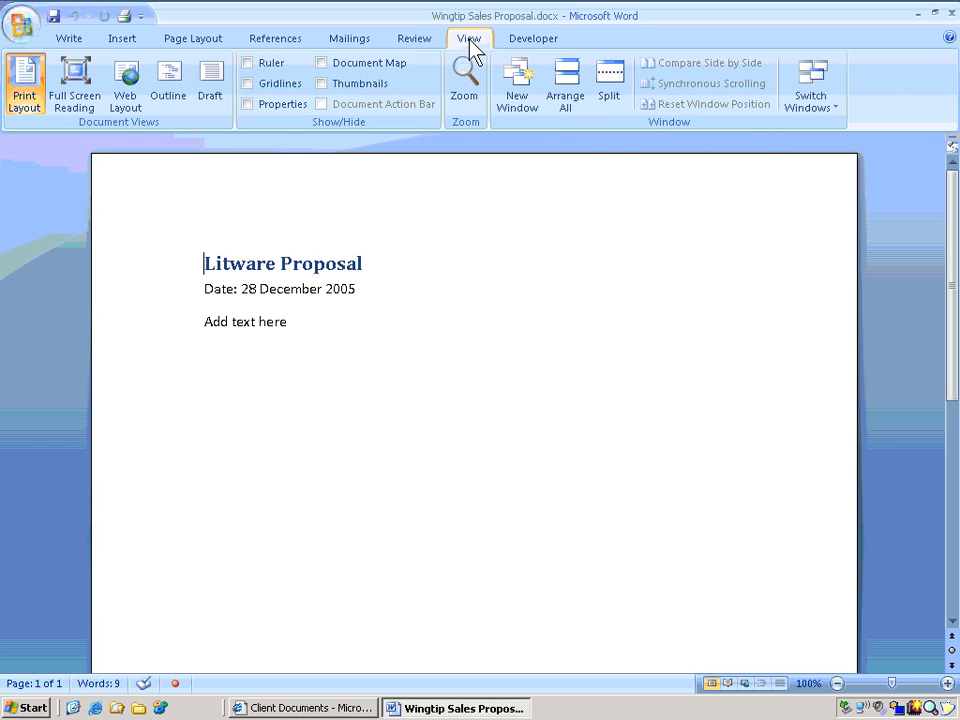
click(247, 104)
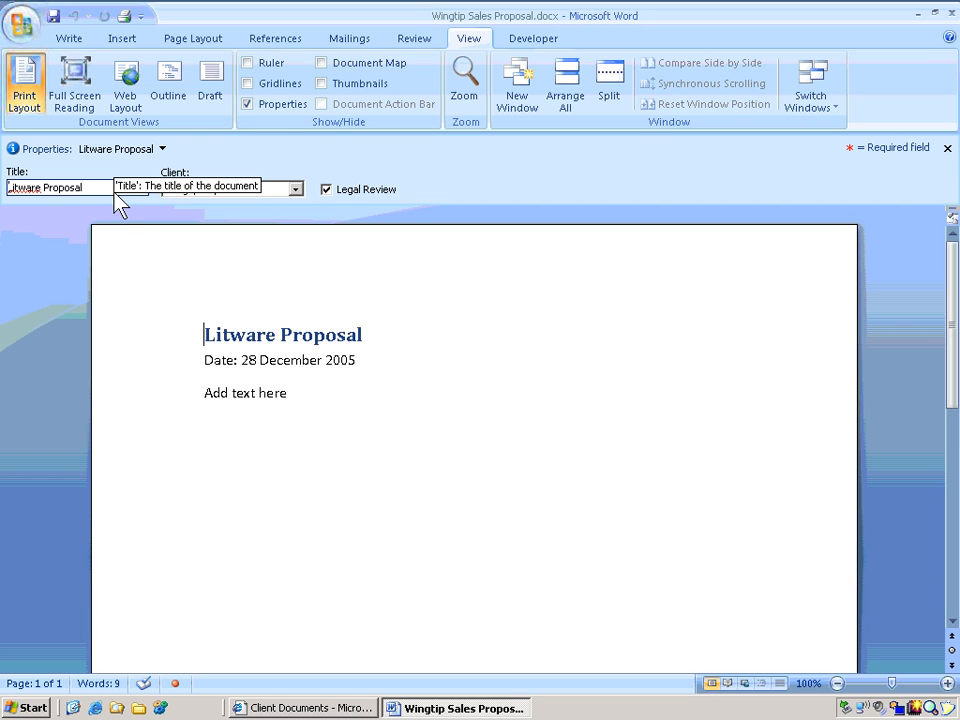
click(296, 189)
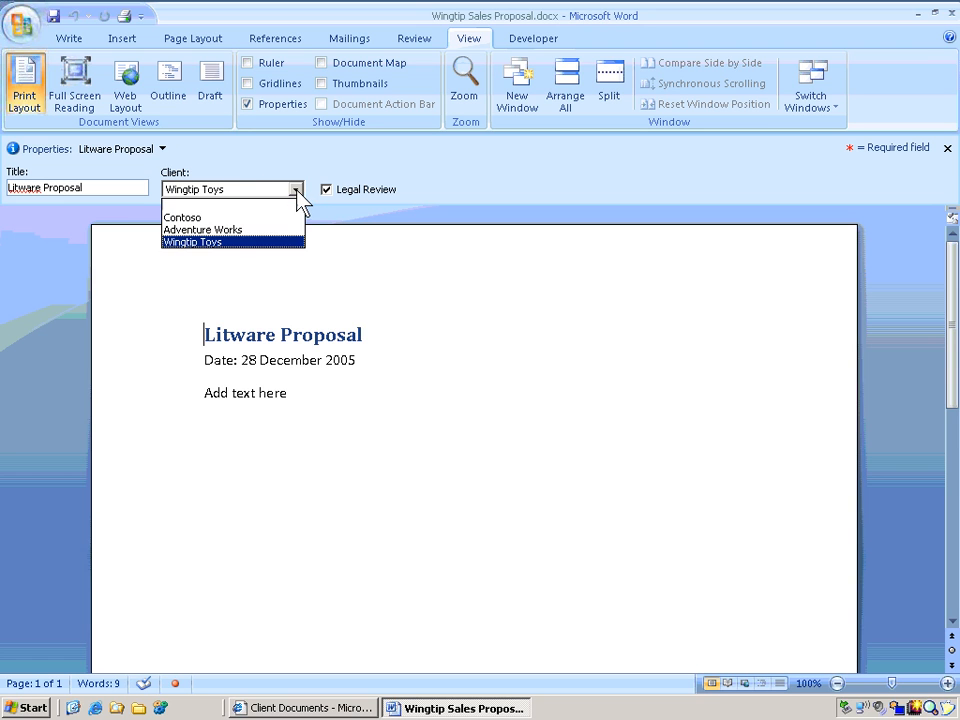
click(268, 242)
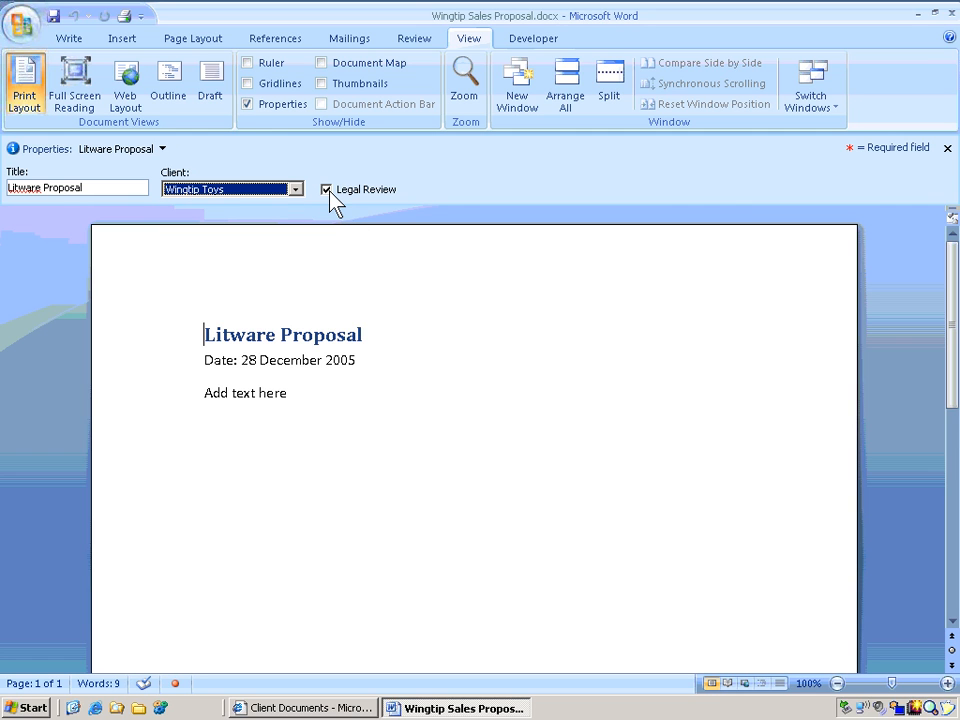